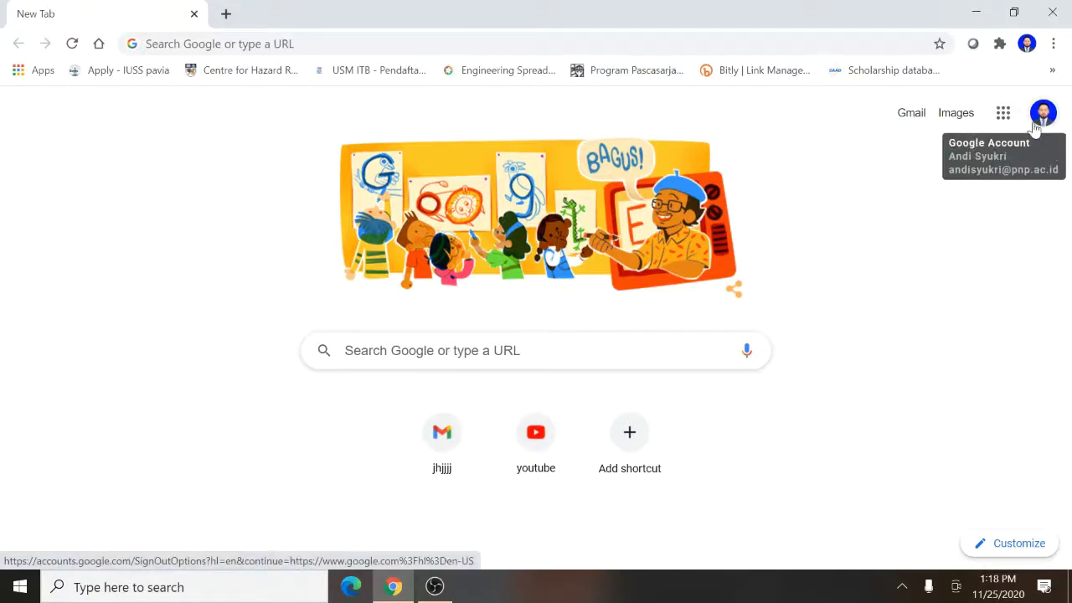
# Look through the Google apps list for Forms, and switch to the other signed-in Google account
pyautogui.click(999, 117)
pyautogui.scroll(-3, 971, 407)
pyautogui.scroll(-2, 955, 409)
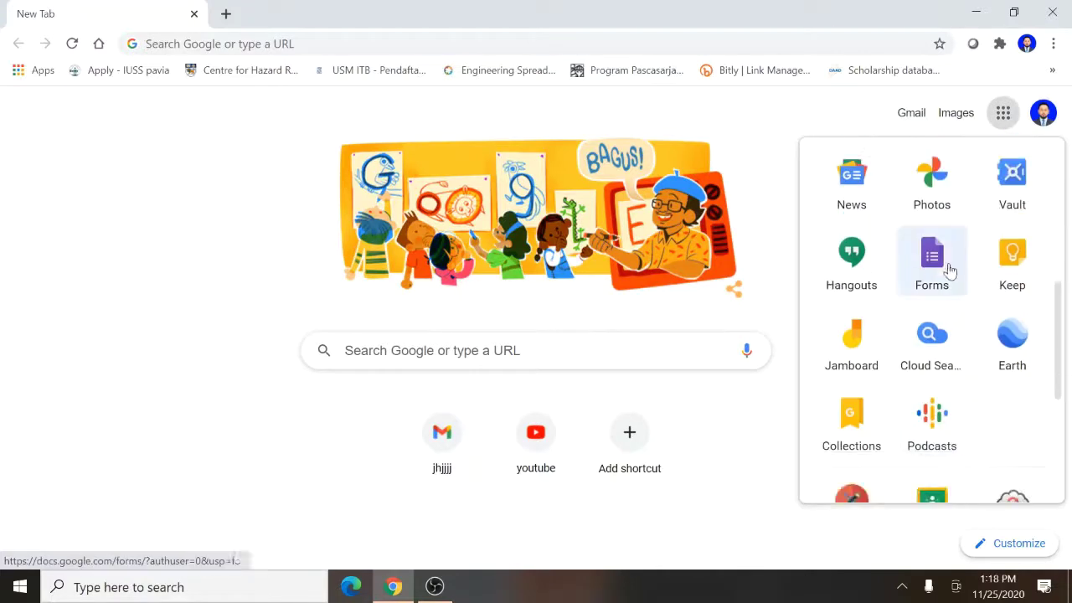
pyautogui.click(1042, 112)
pyautogui.click(944, 390)
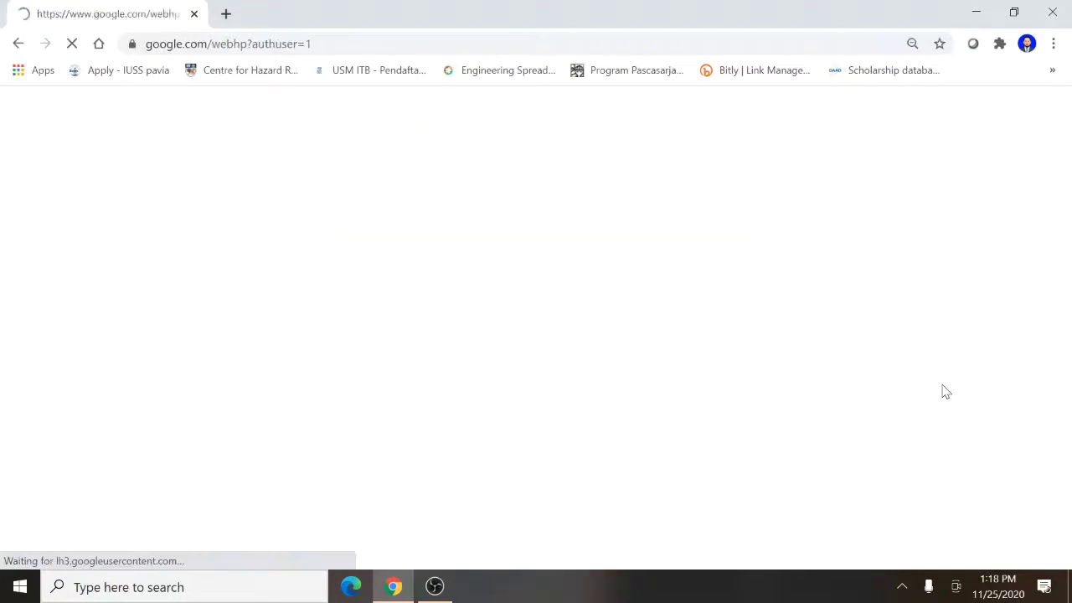
pyautogui.click(1004, 109)
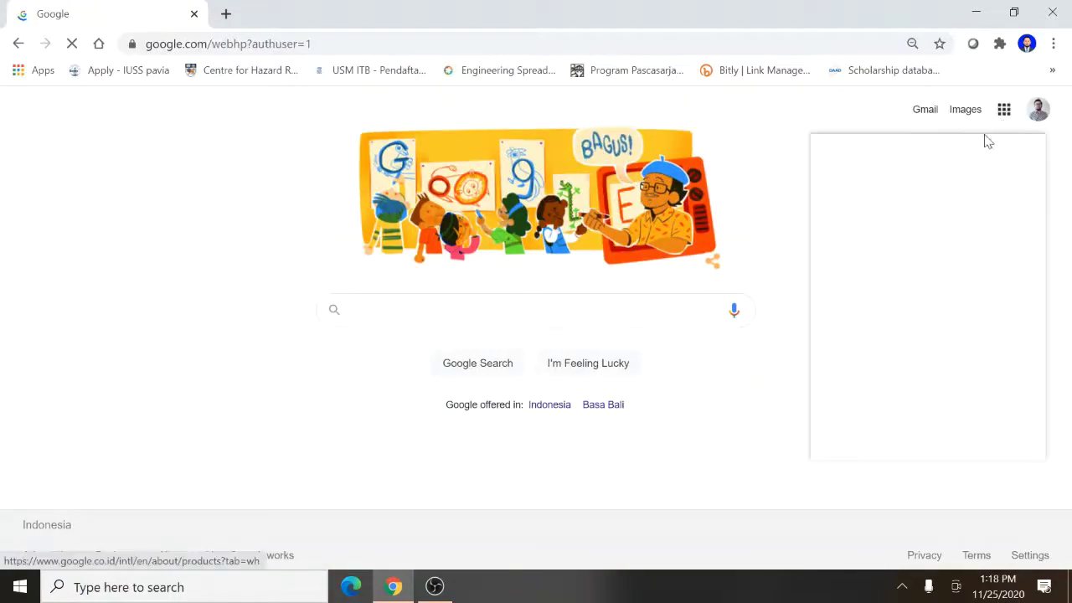
pyautogui.scroll(-3, 975, 263)
pyautogui.scroll(3, 971, 272)
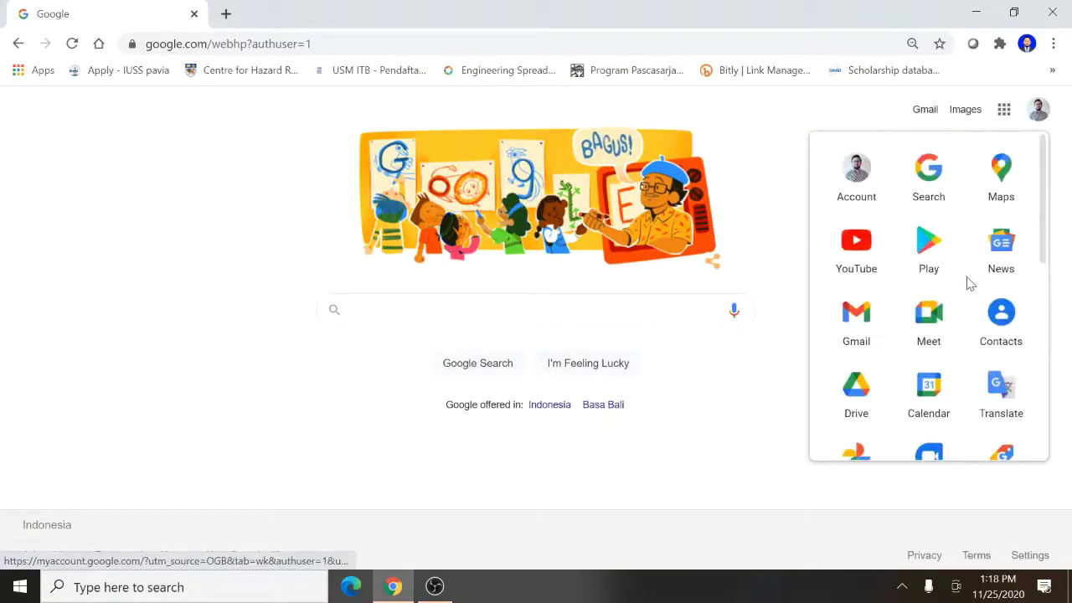
pyautogui.scroll(-5, 969, 284)
pyautogui.scroll(-2, 966, 311)
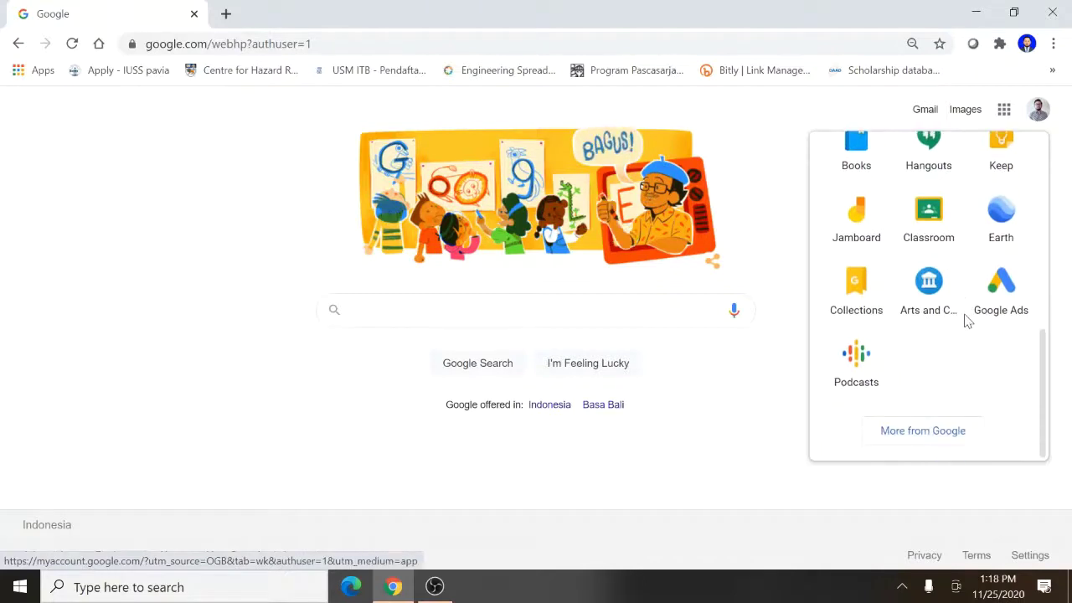
pyautogui.click(938, 441)
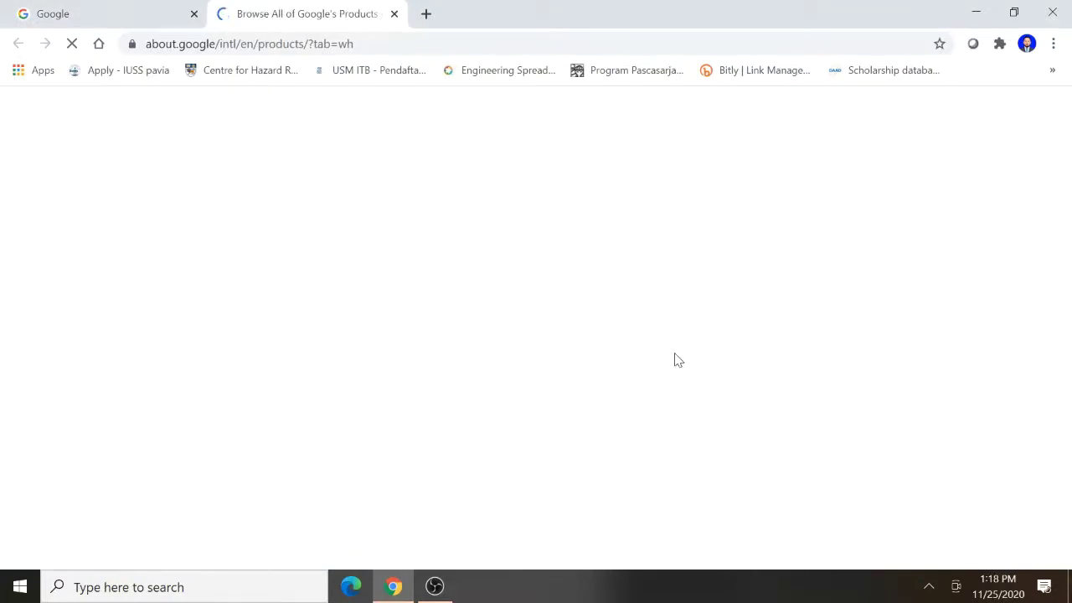
pyautogui.scroll(-7, 490, 214)
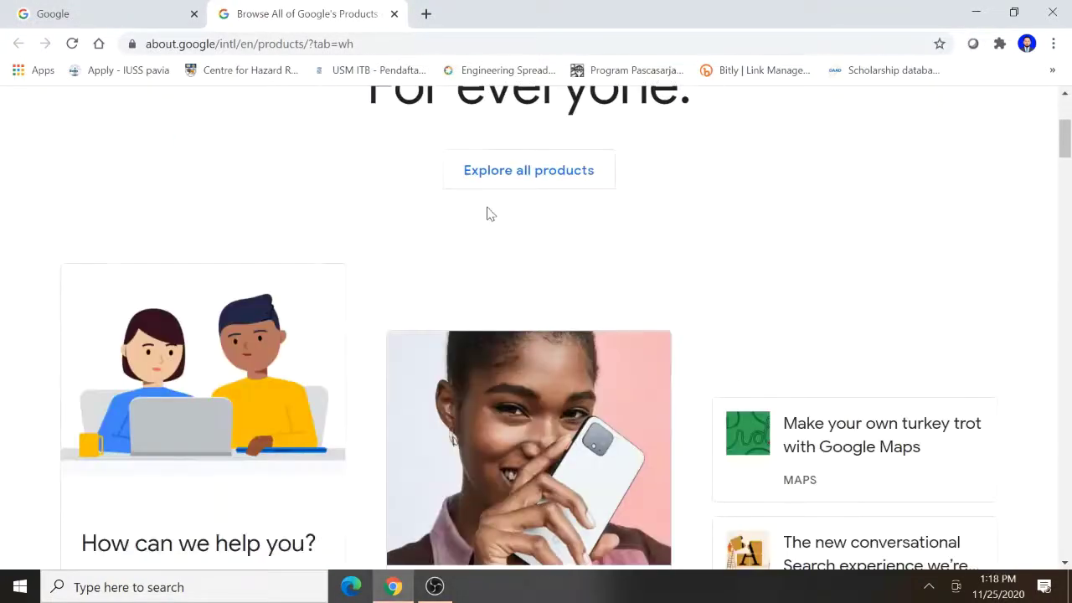
pyautogui.scroll(-4, 437, 284)
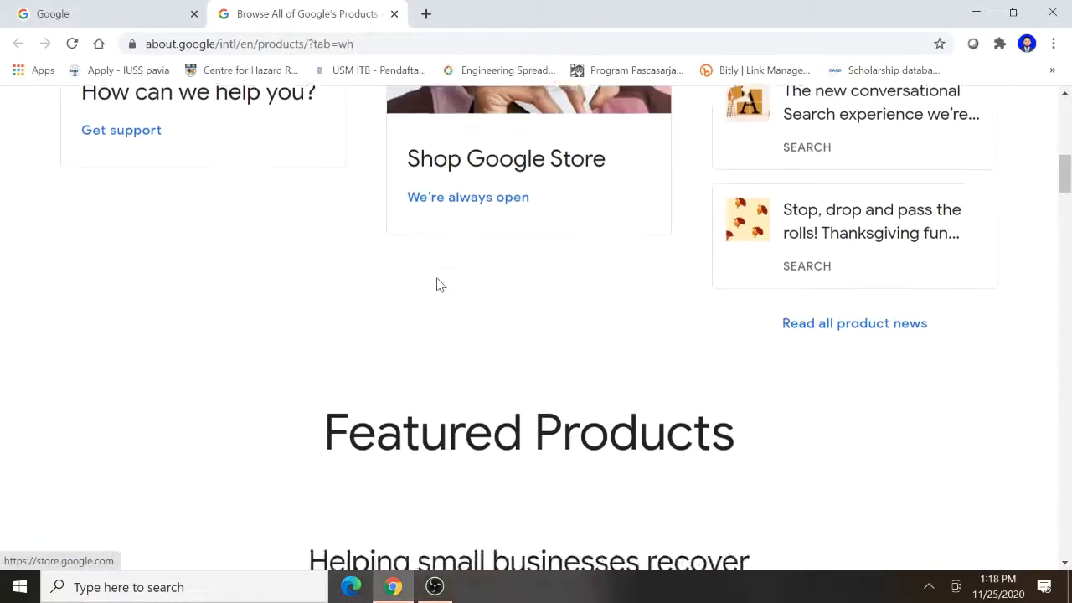
pyautogui.scroll(5, 437, 284)
pyautogui.scroll(5, 437, 284)
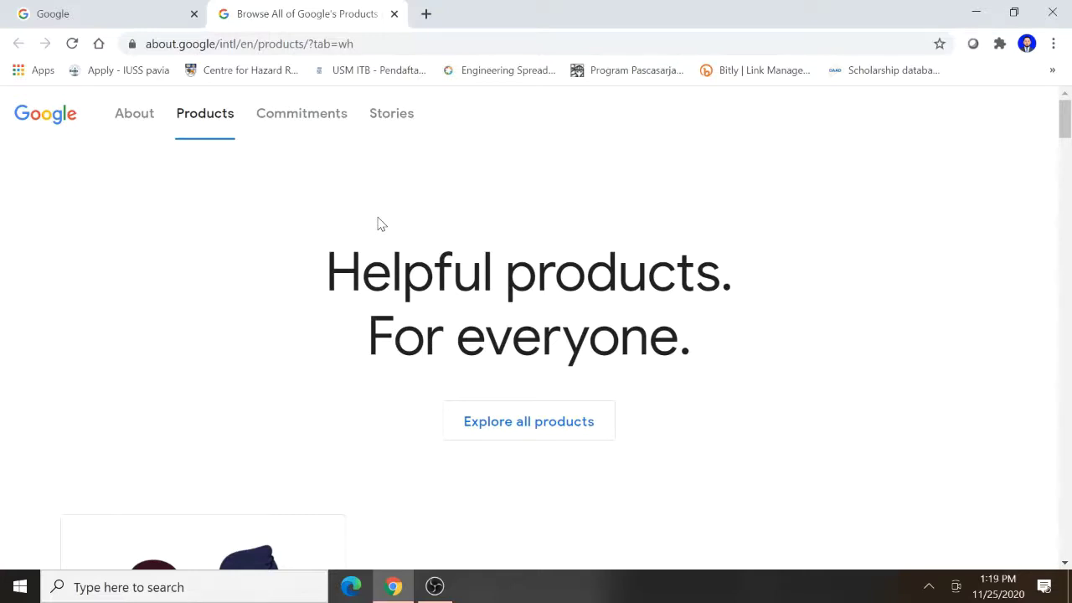
pyautogui.click(394, 13)
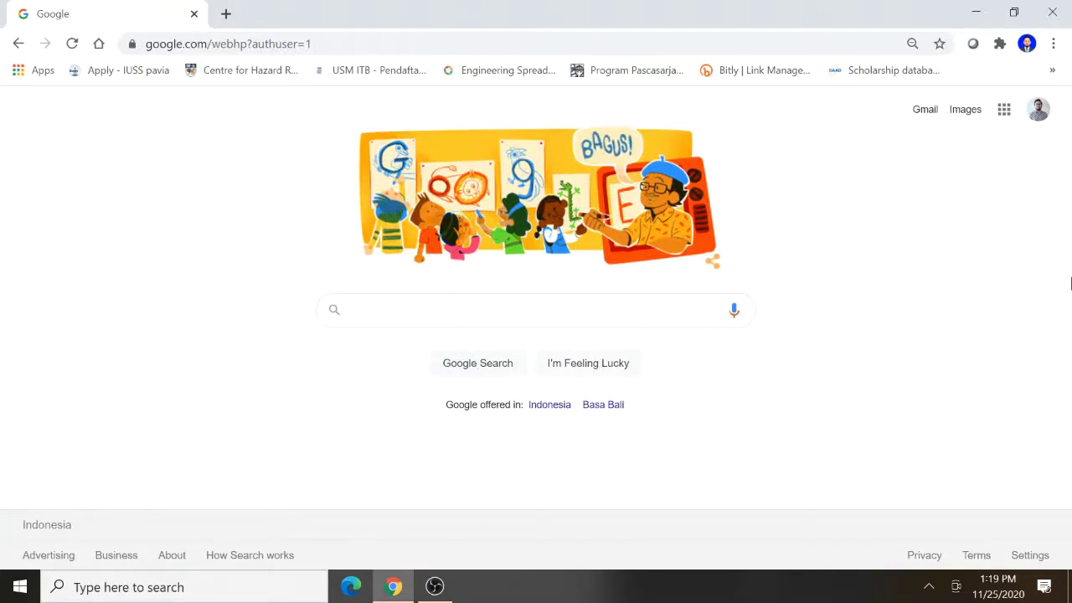
# Open Google's full products page from the end of the apps list and go to its All products section
pyautogui.click(1004, 121)
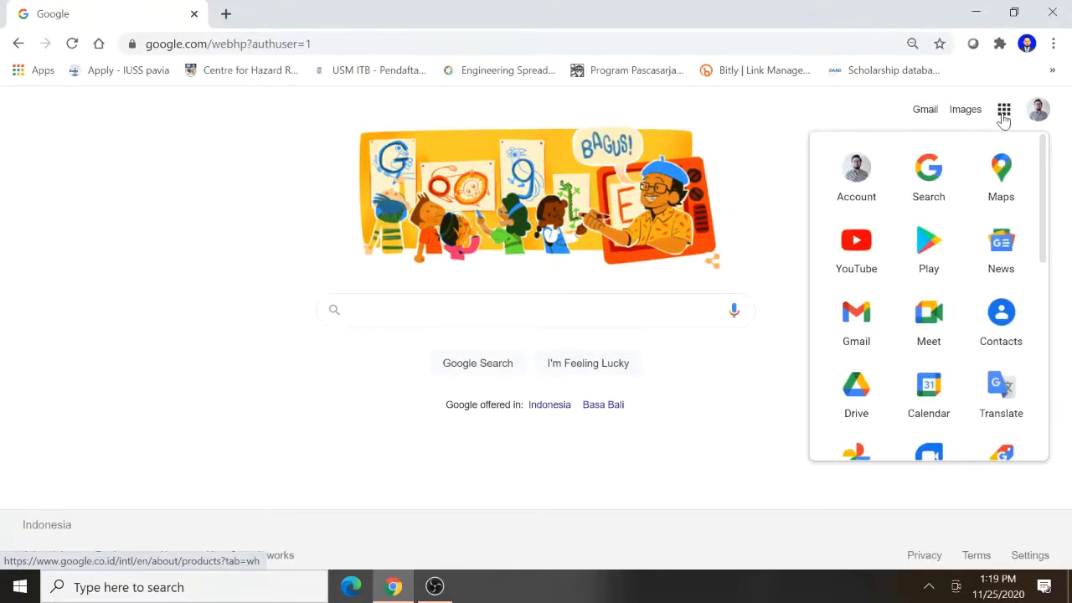
pyautogui.scroll(-2, 925, 173)
pyautogui.scroll(-4, 930, 201)
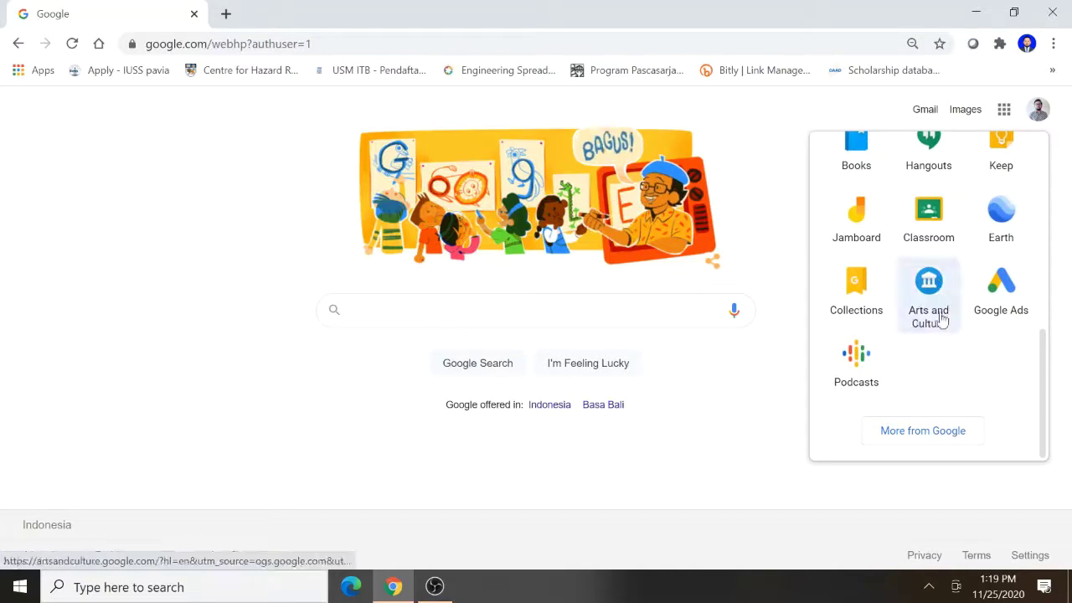
pyautogui.click(911, 441)
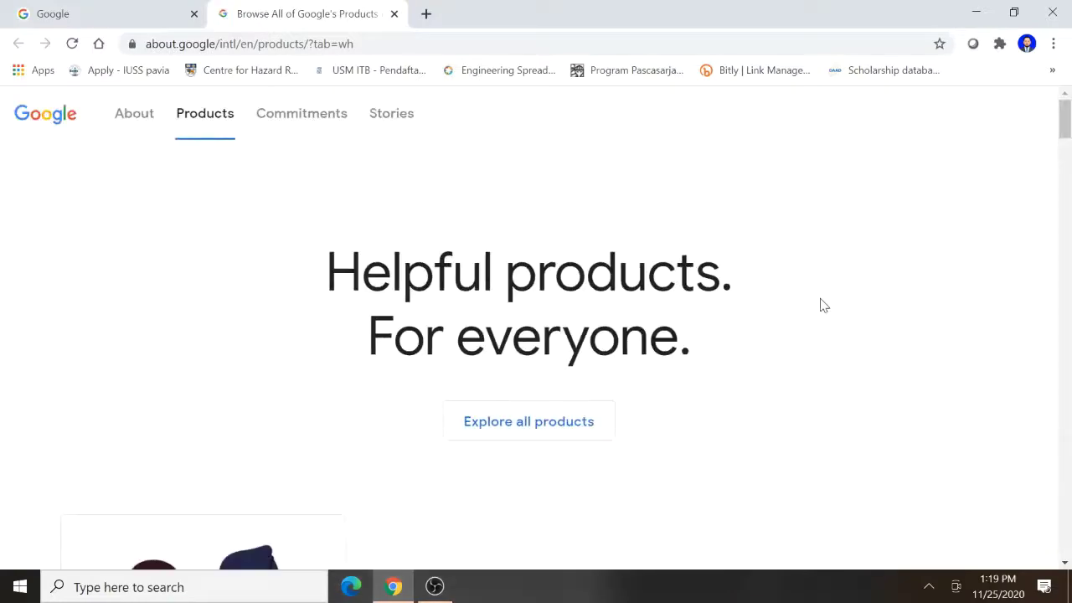
pyautogui.scroll(-5, 474, 192)
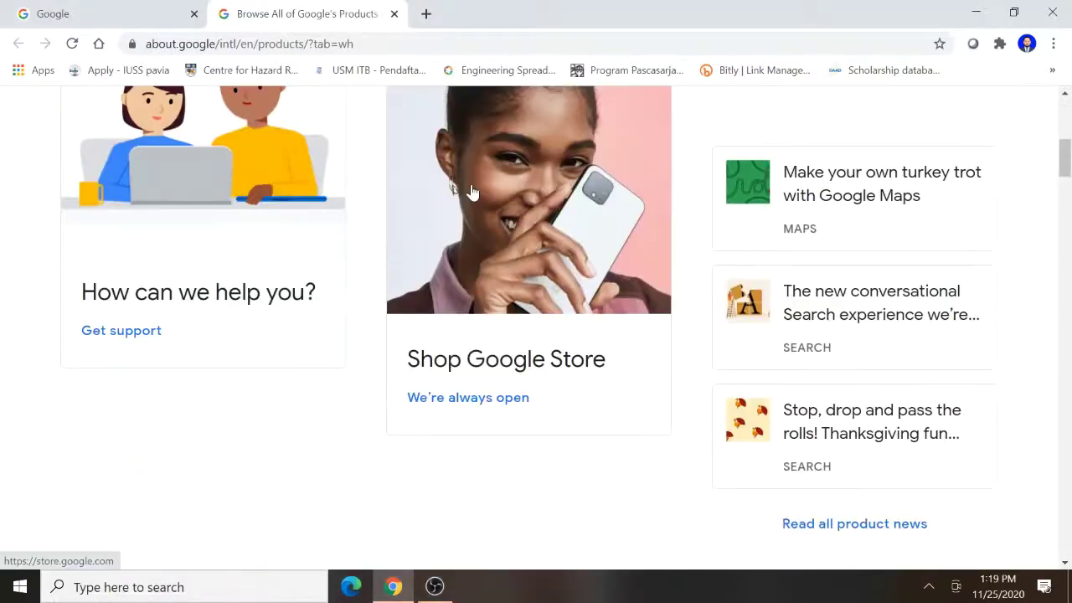
pyautogui.scroll(5, 474, 192)
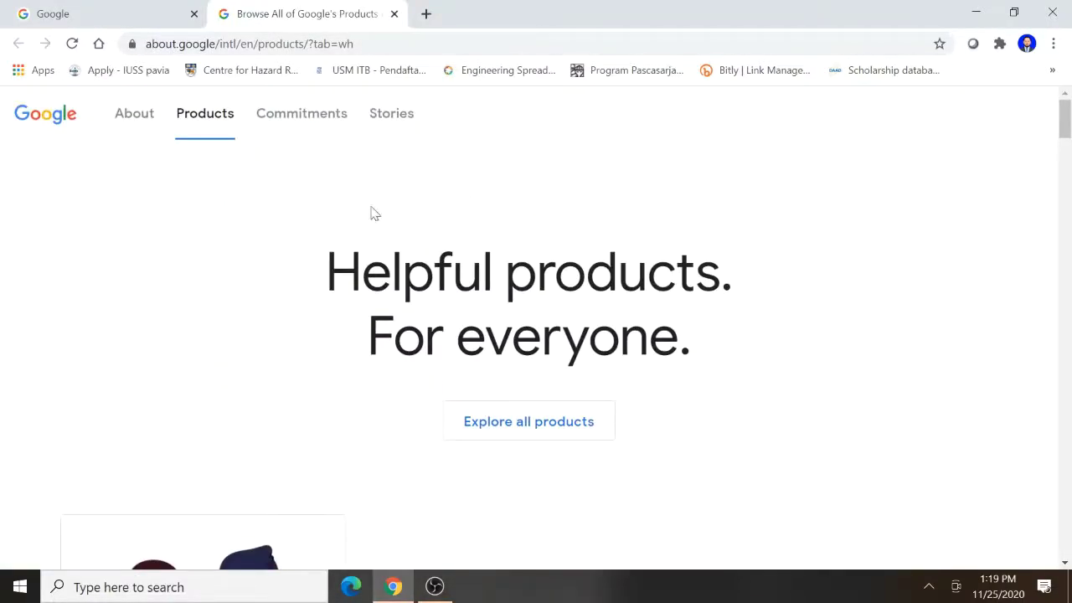
pyautogui.click(523, 430)
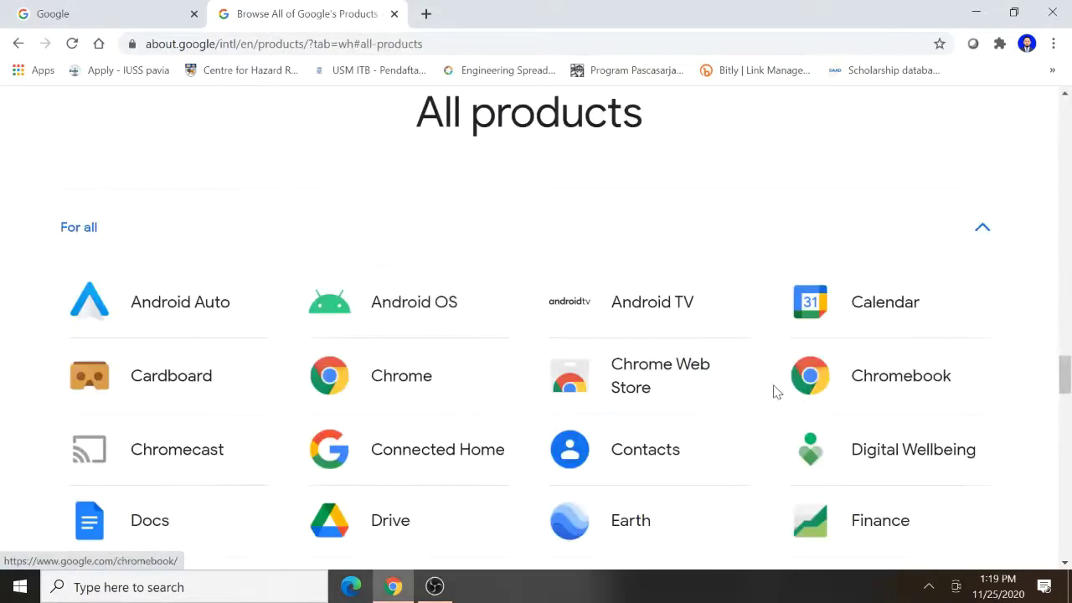
# Open Forms from the All products list and go to the personal version of Google Forms
pyautogui.scroll(-2, 491, 283)
pyautogui.scroll(-2, 491, 283)
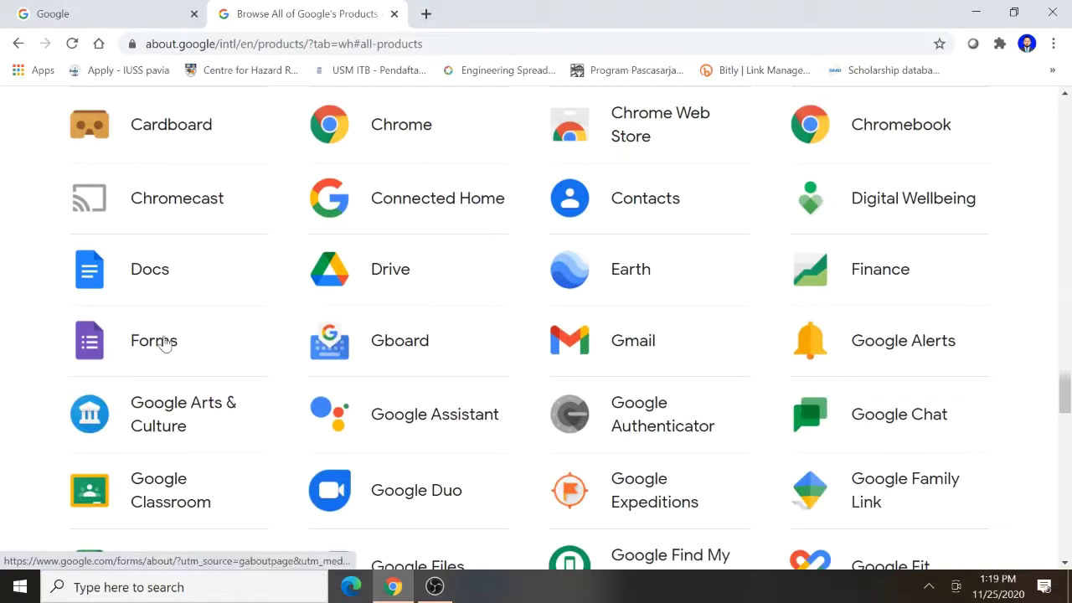
pyautogui.click(165, 344)
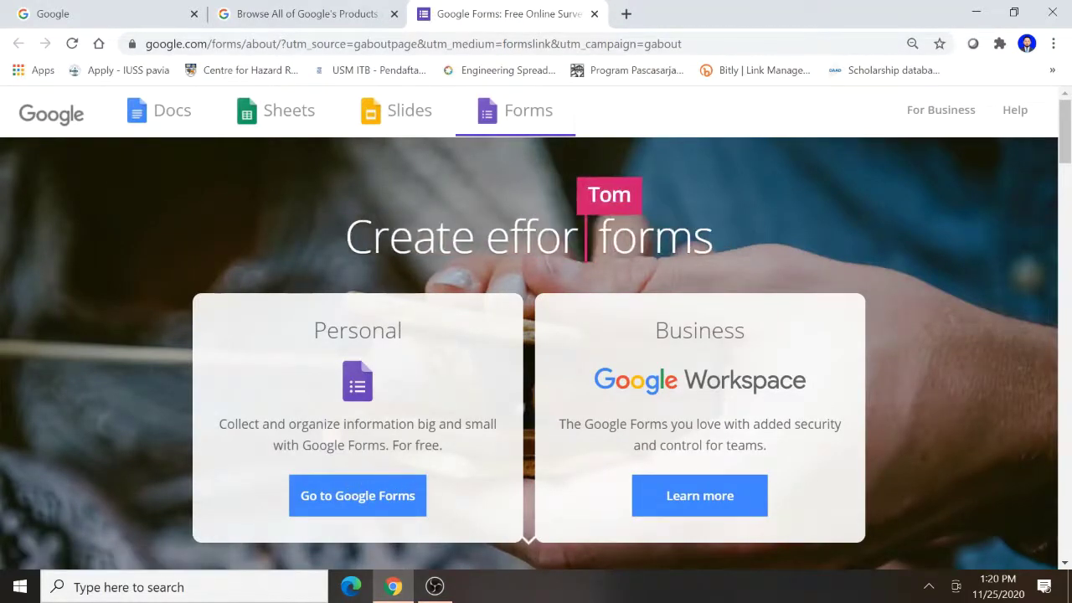
pyautogui.click(367, 494)
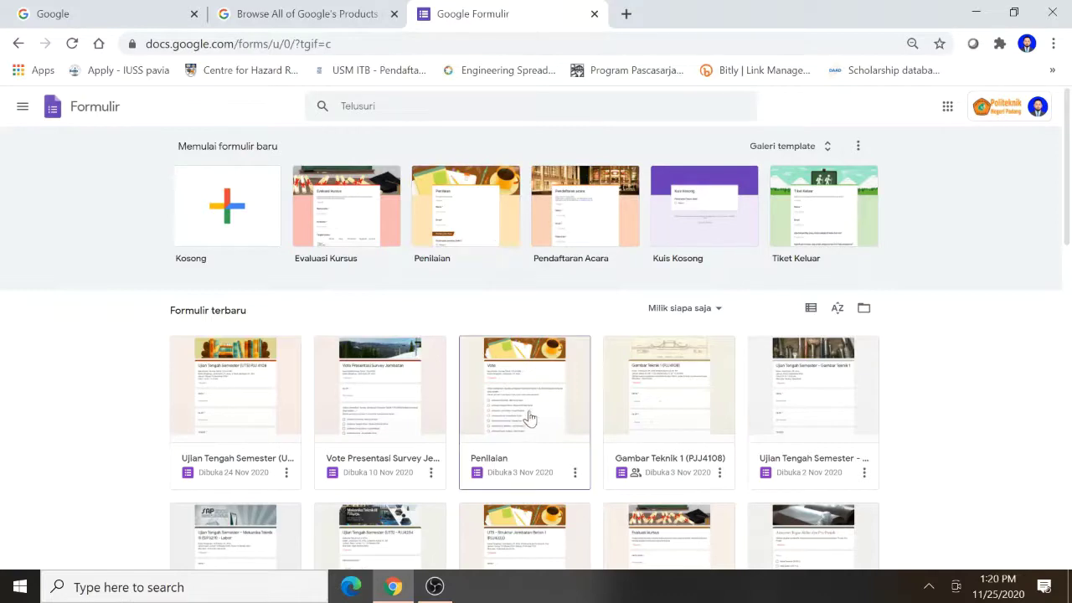
# Look over the recent forms and create a new blank form
pyautogui.scroll(-3, 536, 414)
pyautogui.scroll(-2, 542, 405)
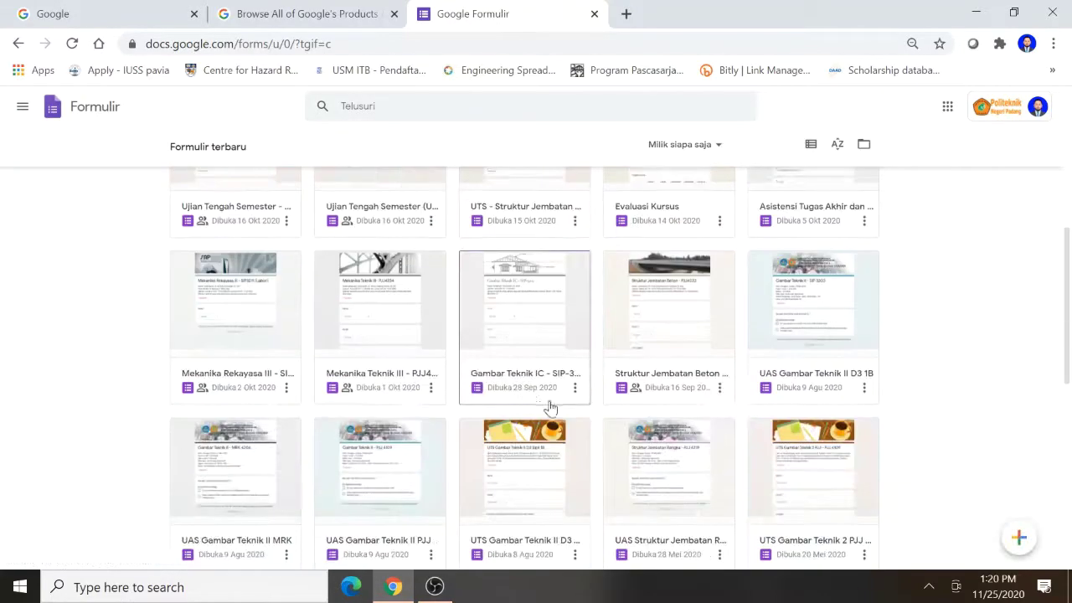
pyautogui.scroll(-2, 544, 402)
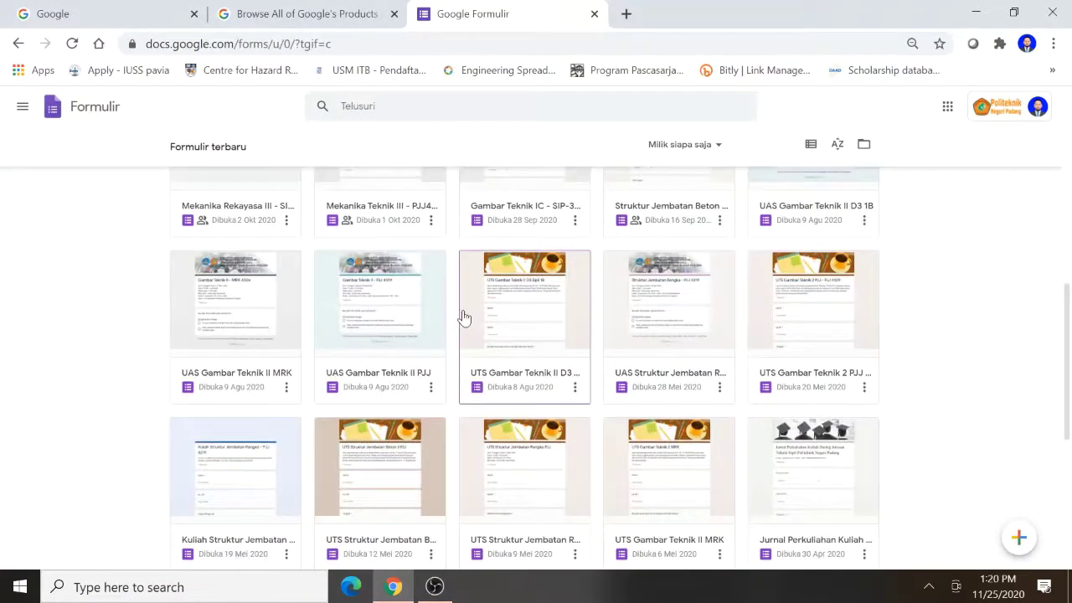
pyautogui.scroll(4, 464, 316)
pyautogui.scroll(3, 464, 317)
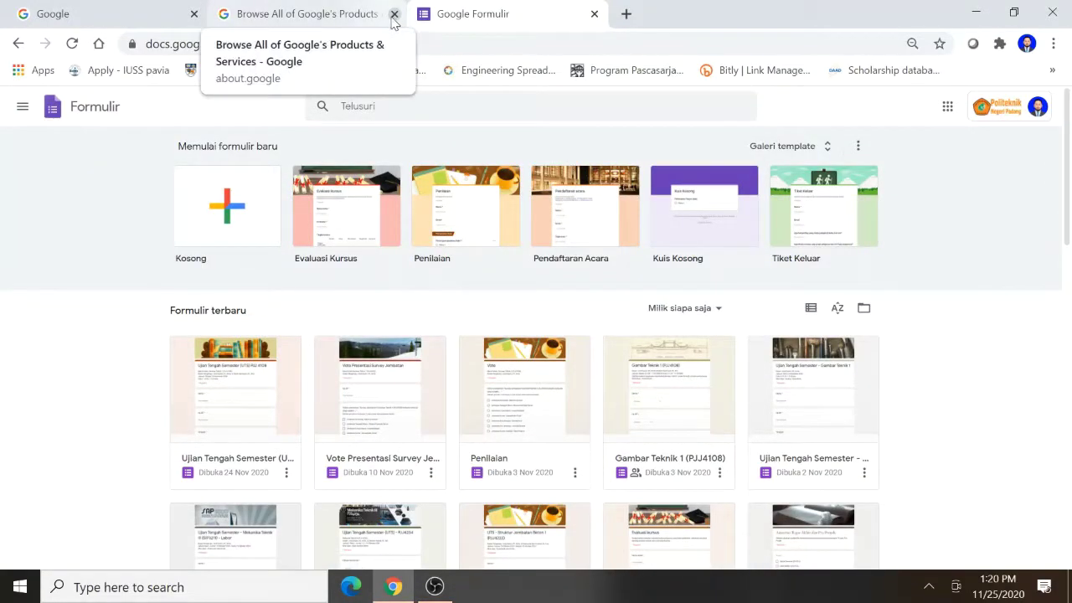
pyautogui.click(229, 210)
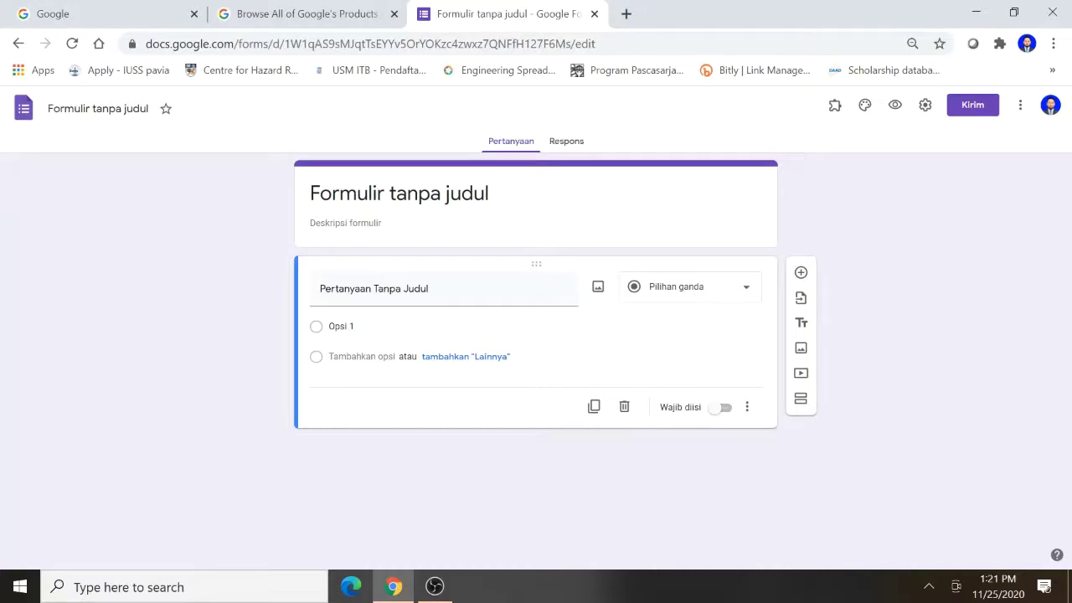
# Replace the form's title with "Tugas Mekanika Teknik 1"
pyautogui.click(748, 197)
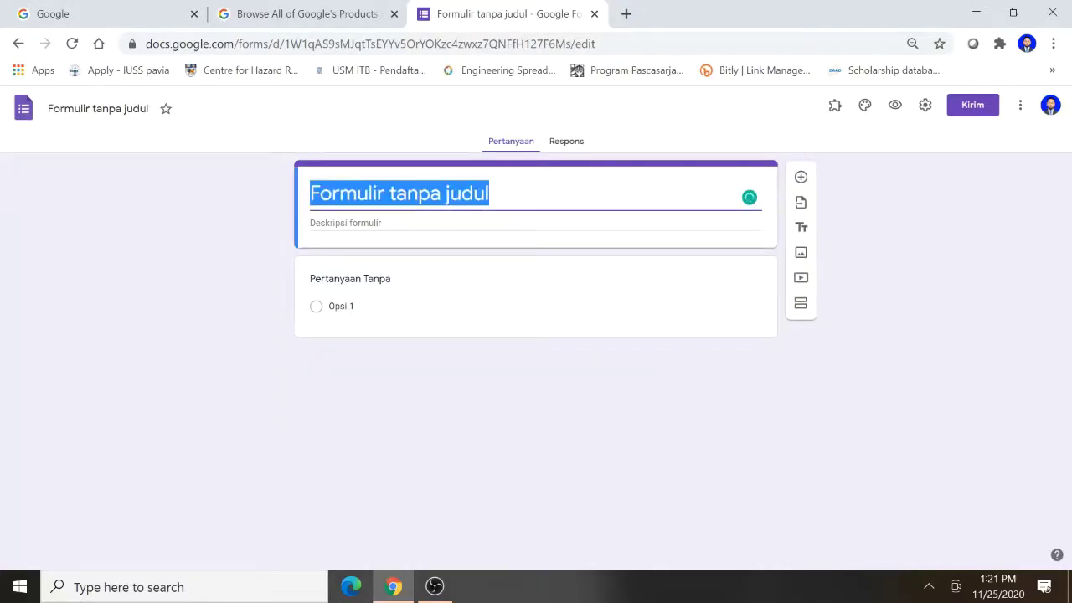
pyautogui.write('TUgas')
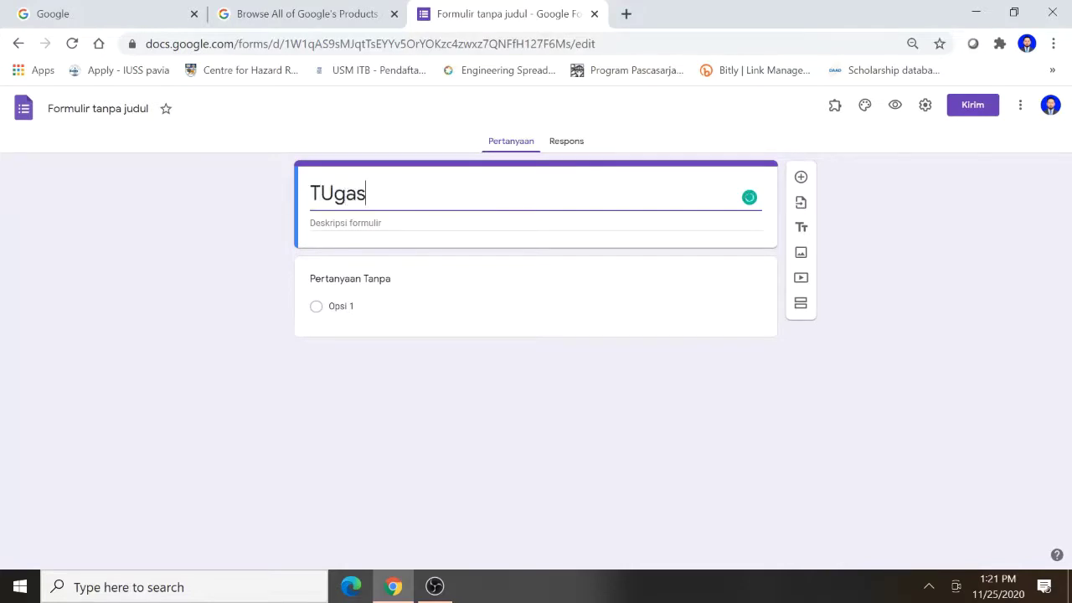
pyautogui.press('BackSpace')
pyautogui.press('BackSpace')
pyautogui.press('BackSpace')
pyautogui.write('ugas')
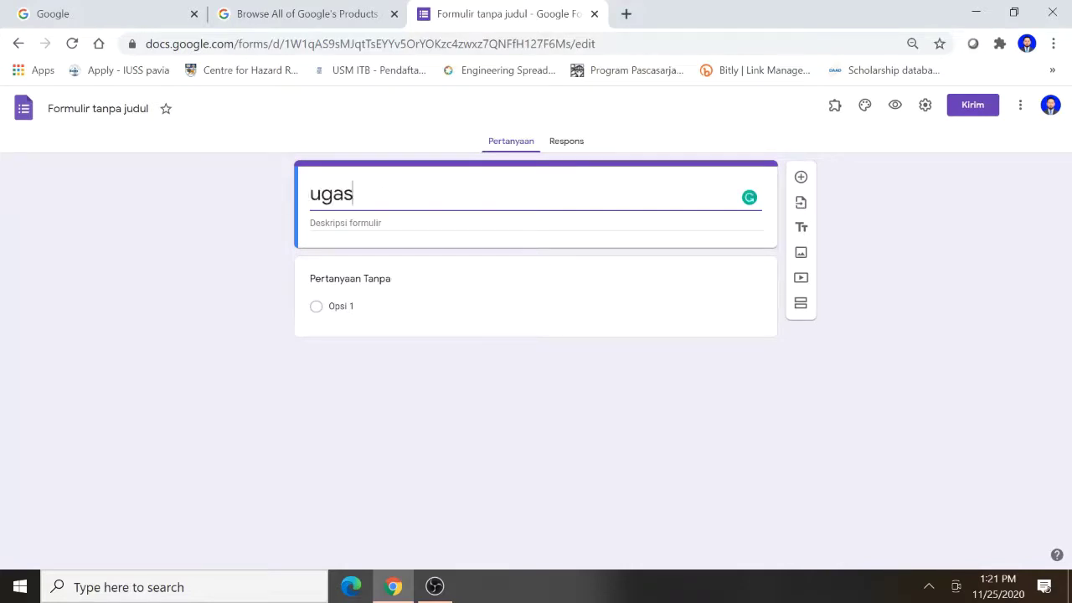
pyautogui.press('BackSpace')
pyautogui.press('BackSpace')
pyautogui.write('TUga')
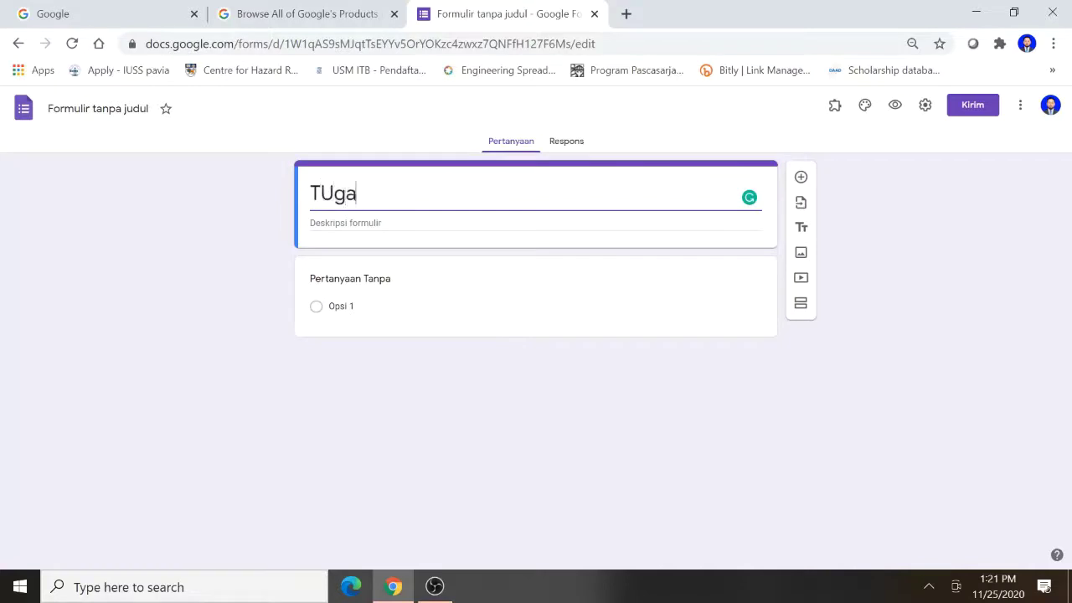
pyautogui.write('gas Mekanika')
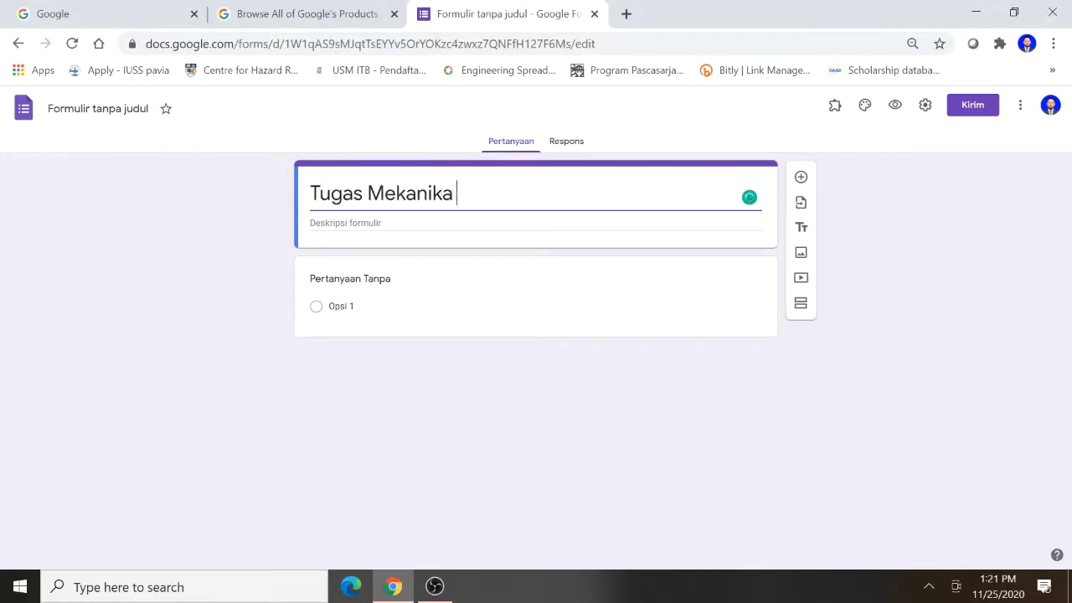
pyautogui.write(' Teknik 1')
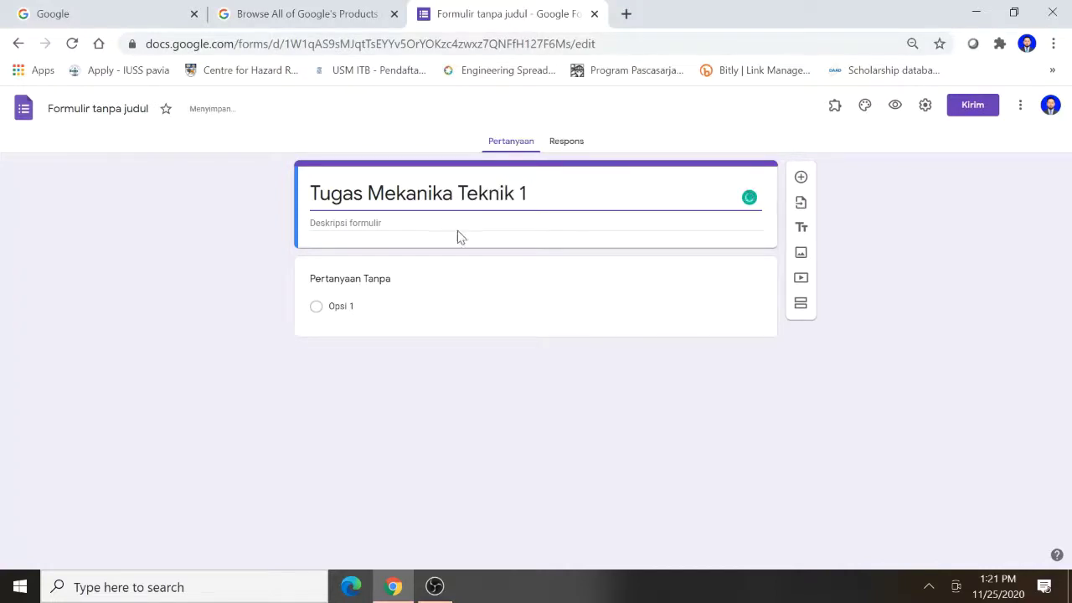
# Start the form description with a "Dosen :" line giving the lecturer's name and academic titles
pyautogui.press('Tab')
pyautogui.write('Dos')
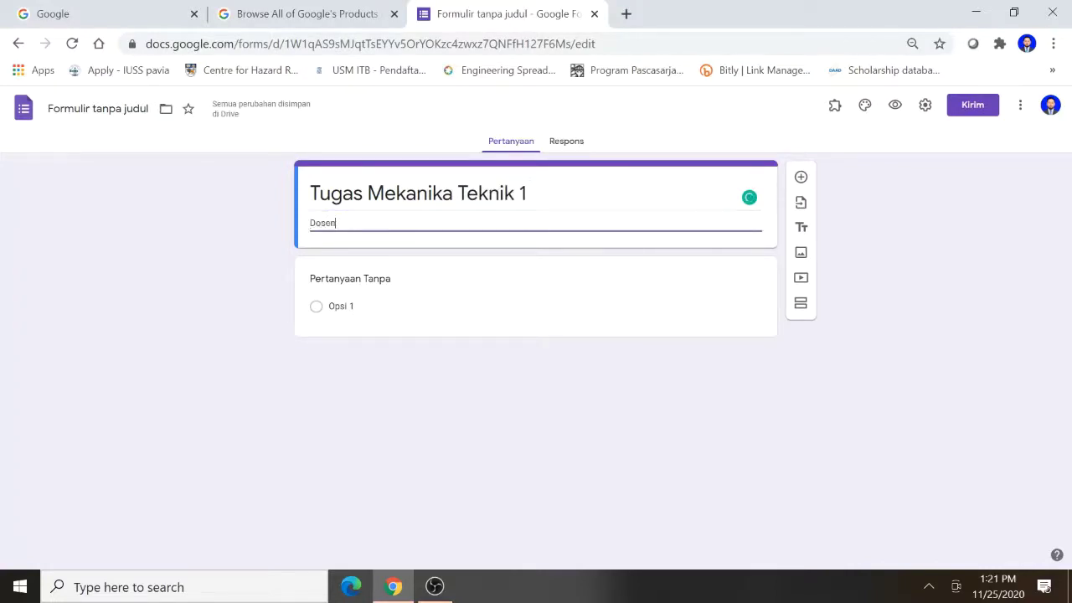
pyautogui.write('en :')
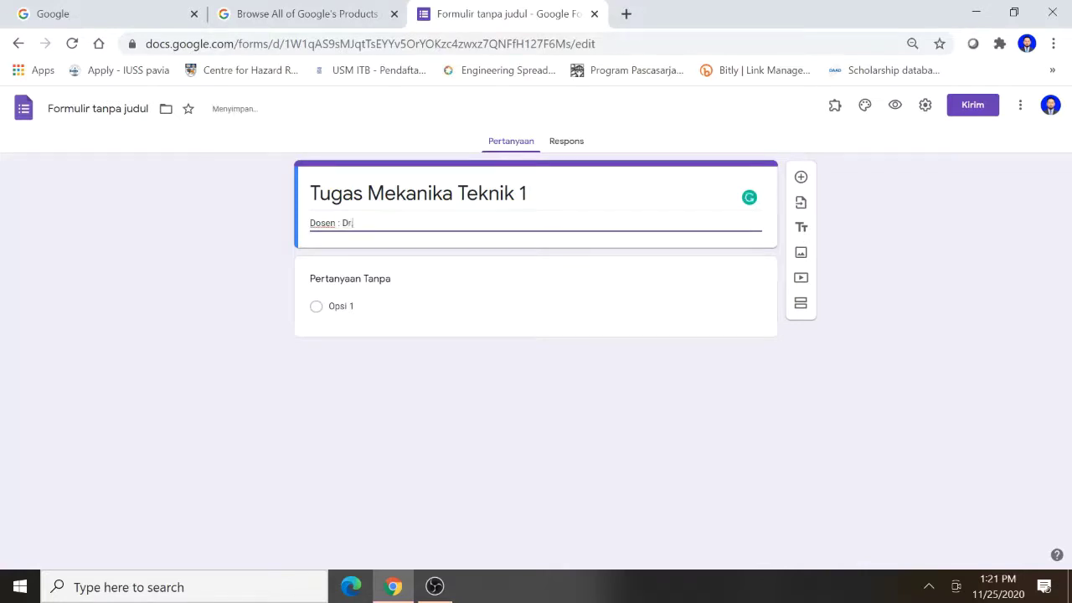
pyautogui.write(' Dr. Yurisman')
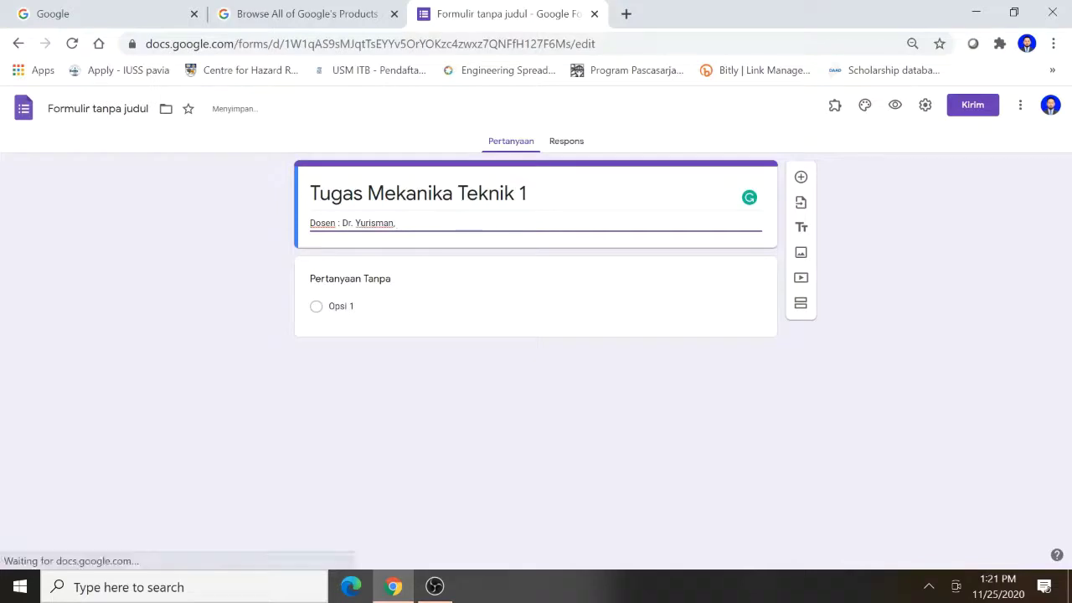
pyautogui.write(', MT')
pyautogui.write('.')
# Add a second description line reading "Jadwal : Jum'at / 14.30 - 16.00"
pyautogui.press('Return')
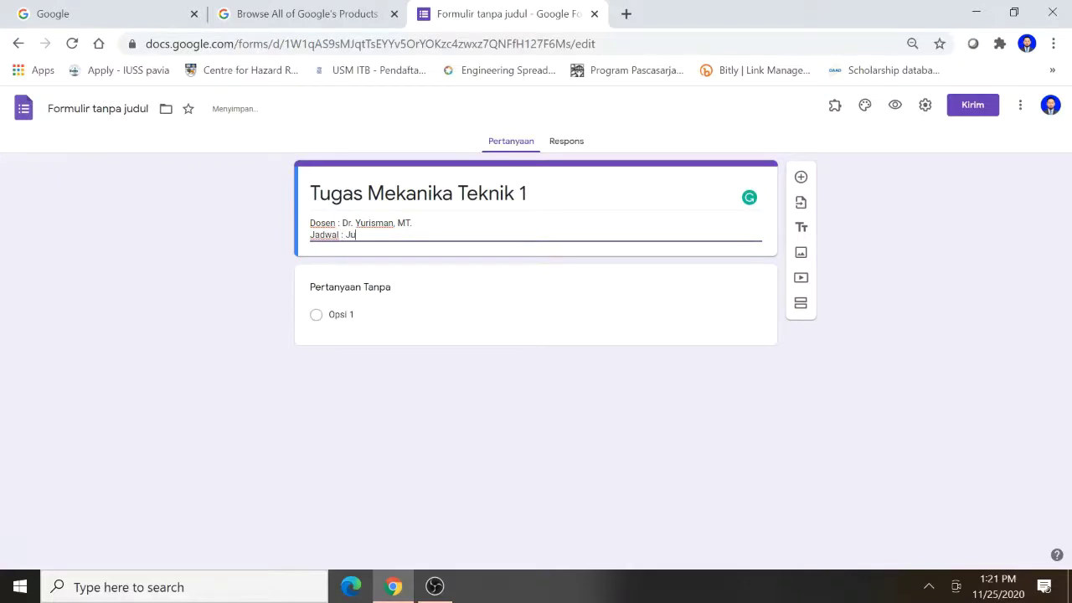
pyautogui.write("m'a")
pyautogui.write('t / 14.30 - 16.00')
pyautogui.press('Return')
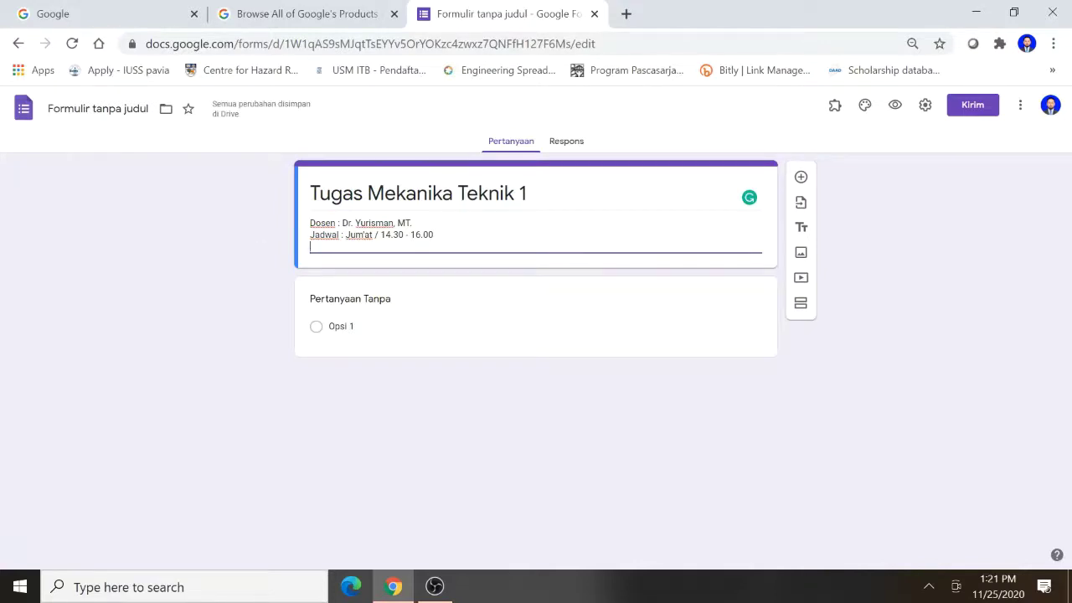
pyautogui.press('BackSpace')
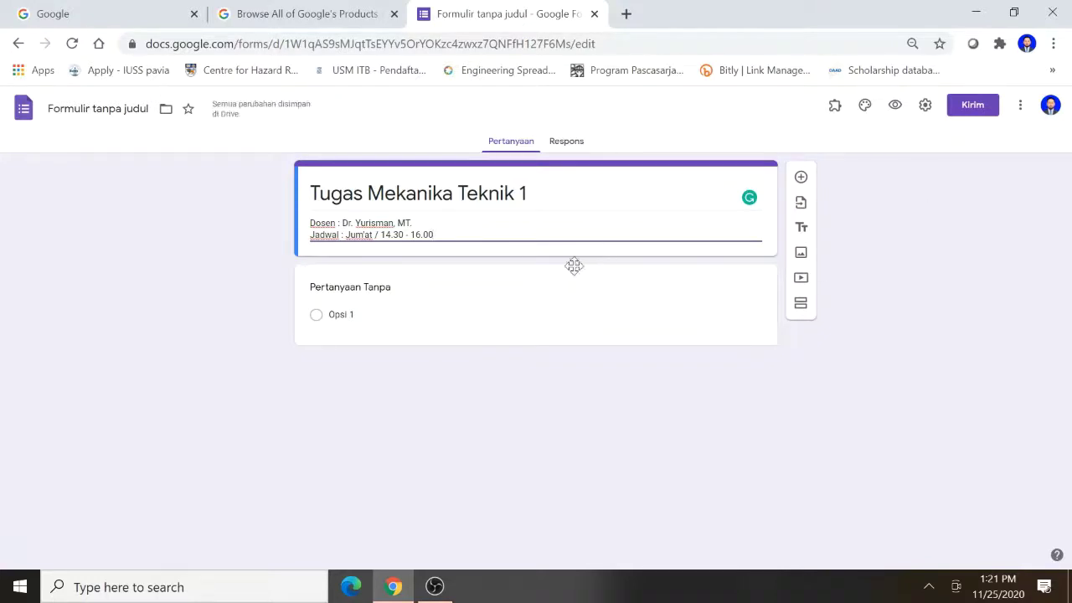
# Replace the first question's placeholder title with "Nama"
pyautogui.click(403, 293)
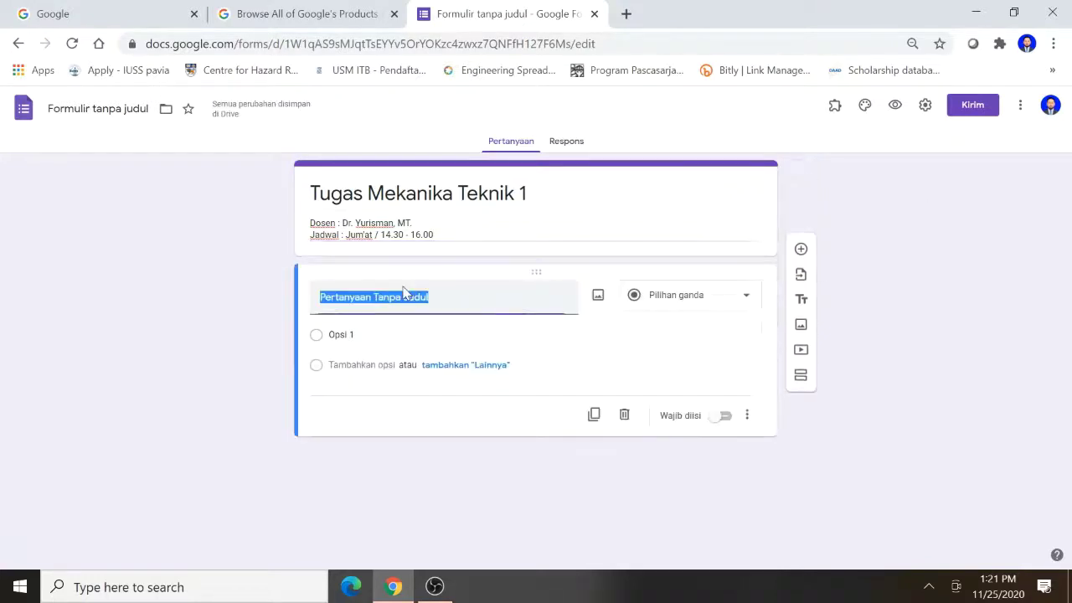
pyautogui.write('Nam')
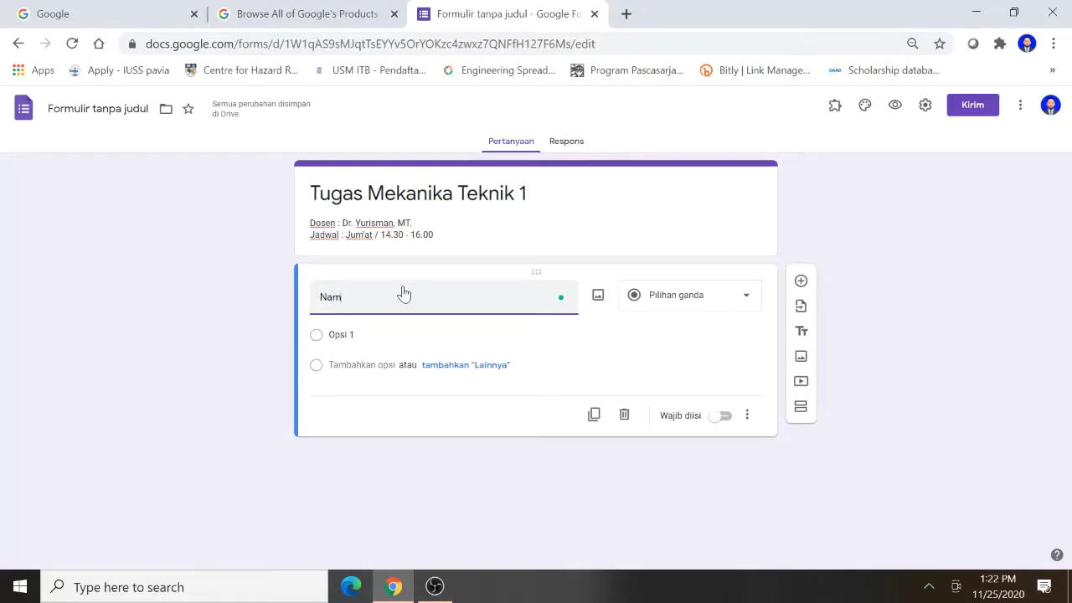
pyautogui.write('a')
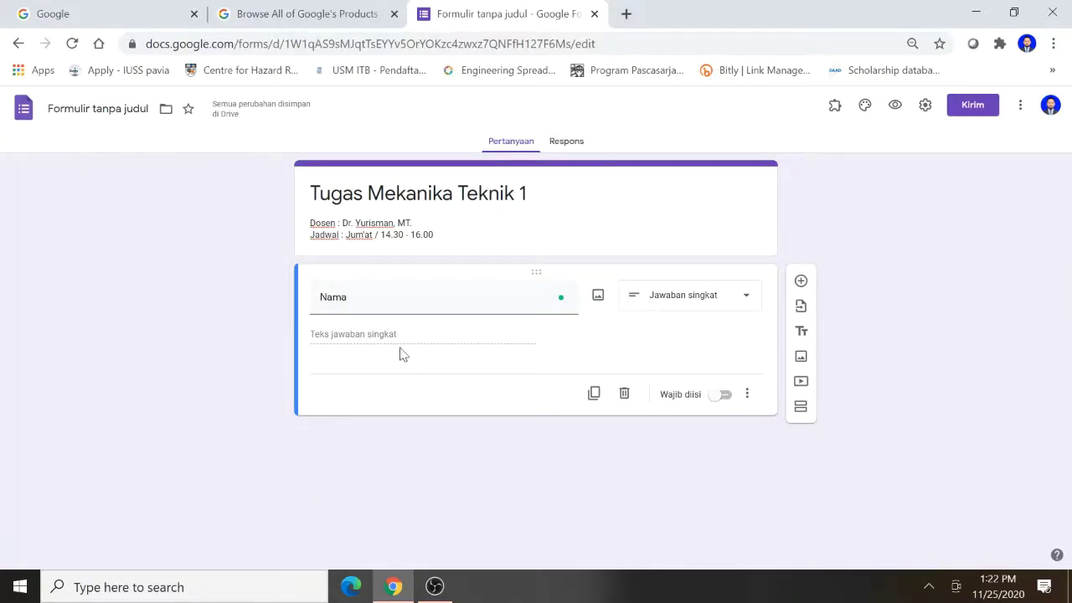
# Switch to File Explorer, maximize it, and open the payitath folder inside the personal folder on drive data (E:)
pyautogui.click(167, 586)
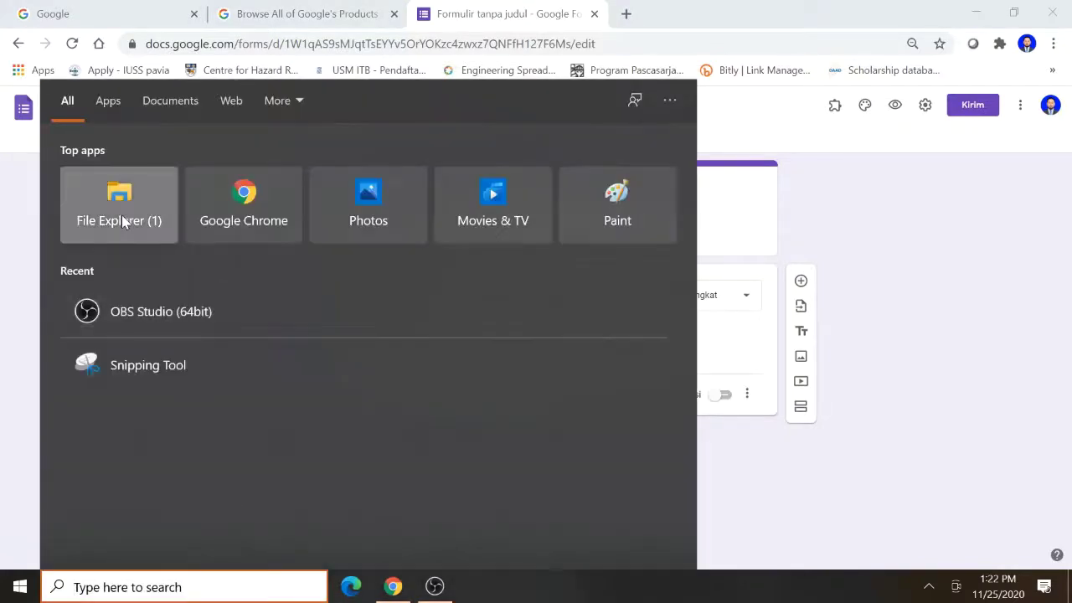
pyautogui.click(122, 216)
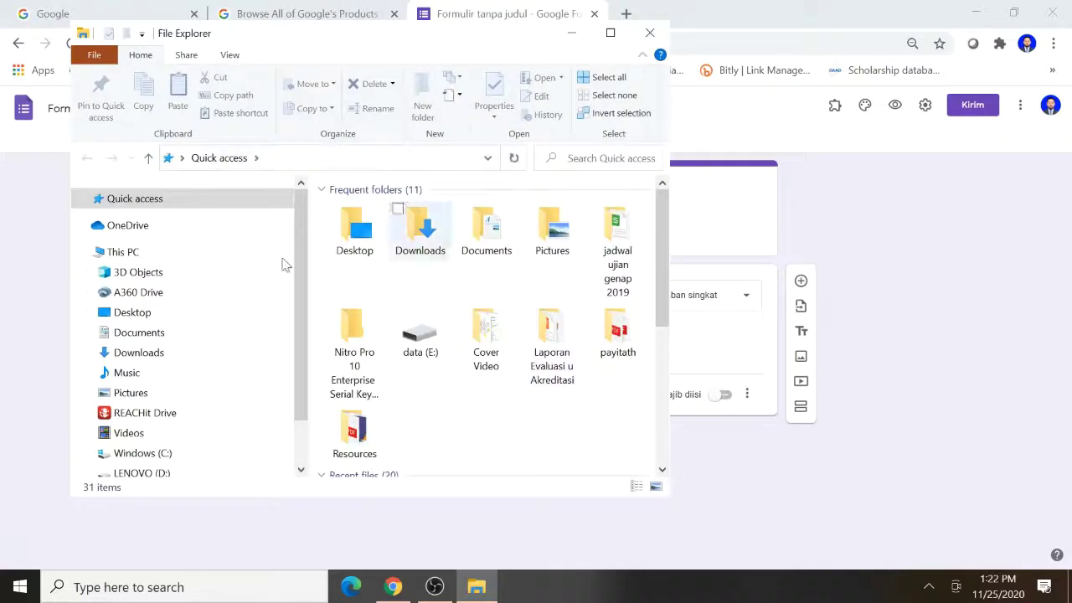
pyautogui.scroll(-1, 293, 464)
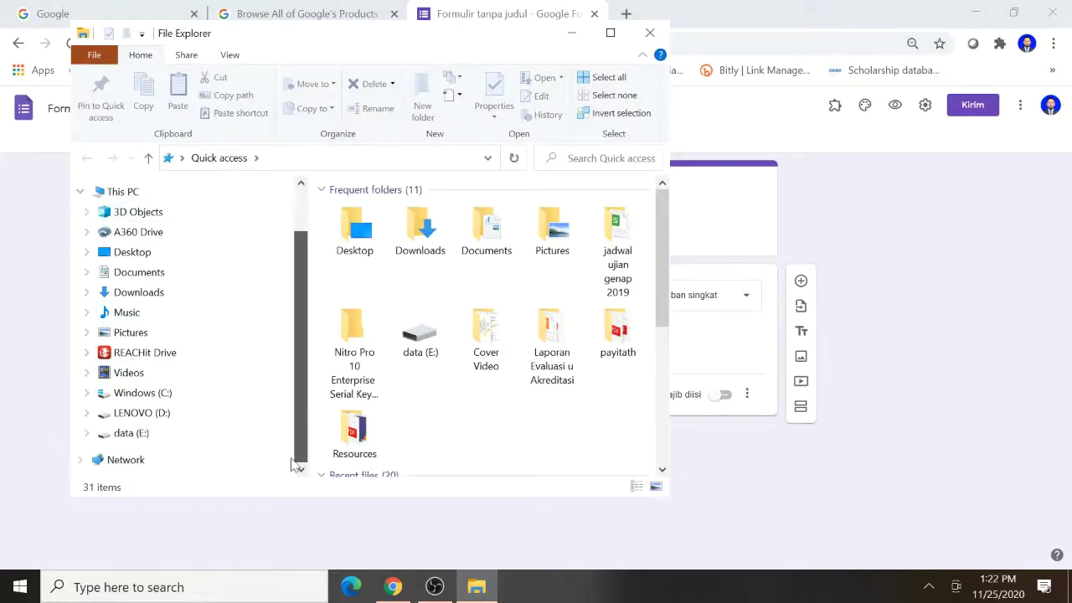
pyautogui.click(131, 433)
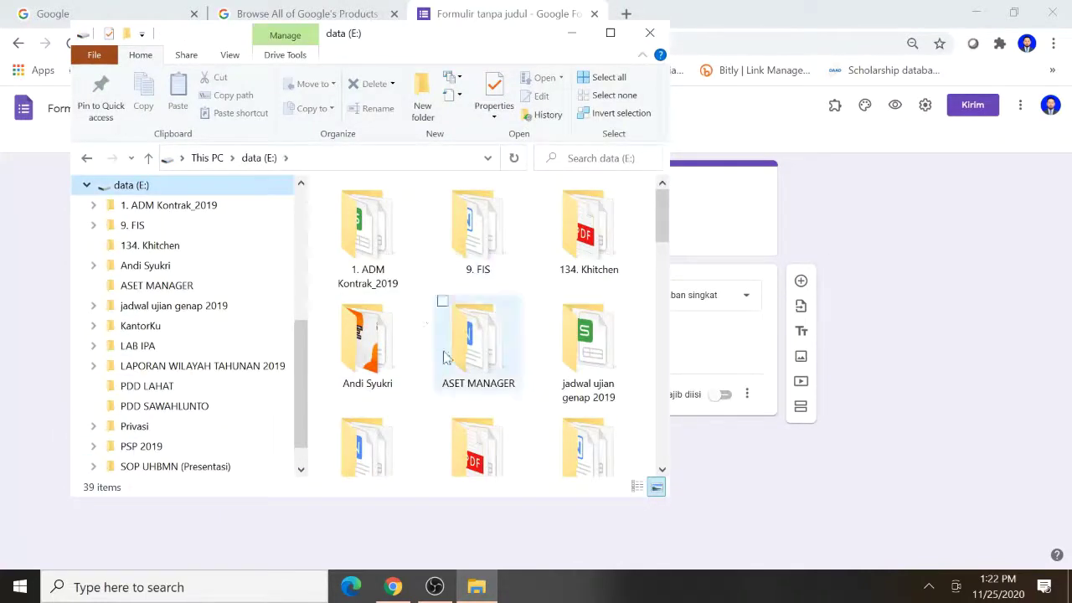
pyautogui.doubleClick(394, 359)
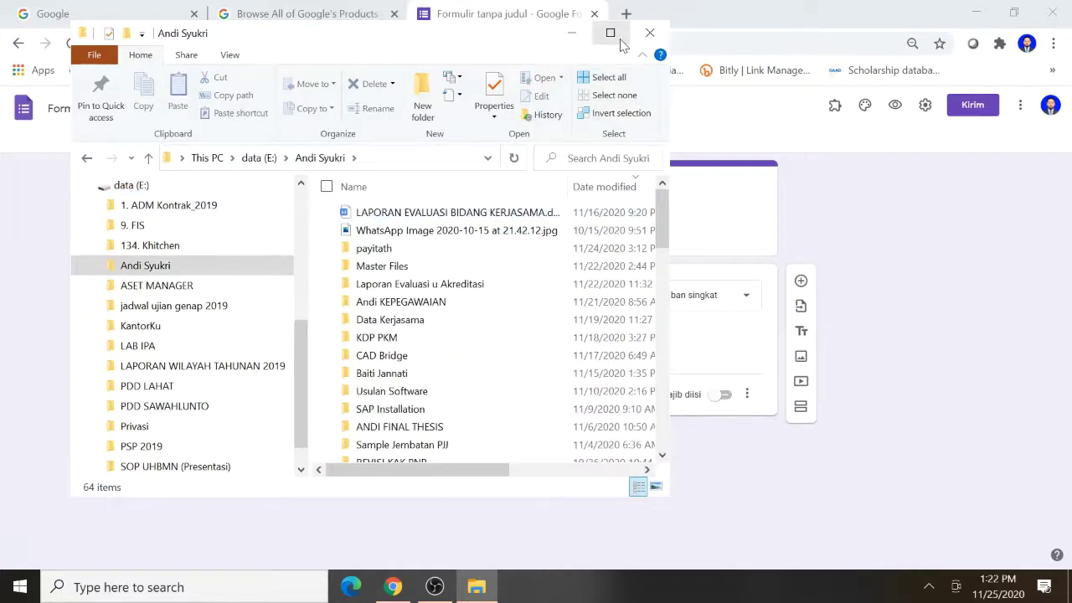
pyautogui.click(612, 34)
pyautogui.doubleClick(354, 223)
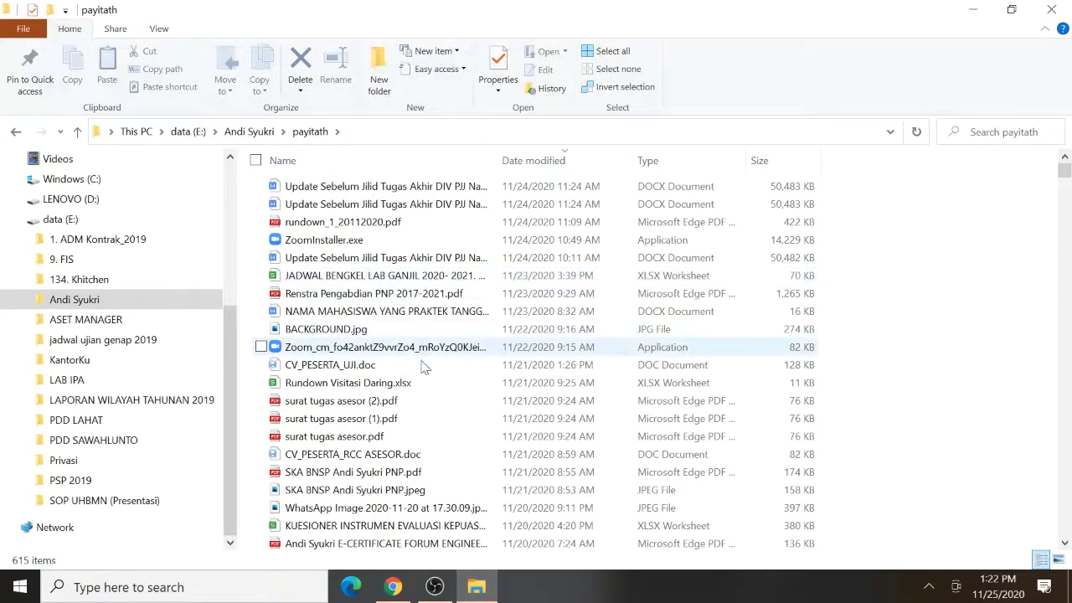
# Search the payitath folder for "D4" and open the workbook ABSEN TEORI GANJIL 2021 D4 TK 1.xlsx
pyautogui.scroll(-6, 394, 402)
pyautogui.scroll(-2, 399, 415)
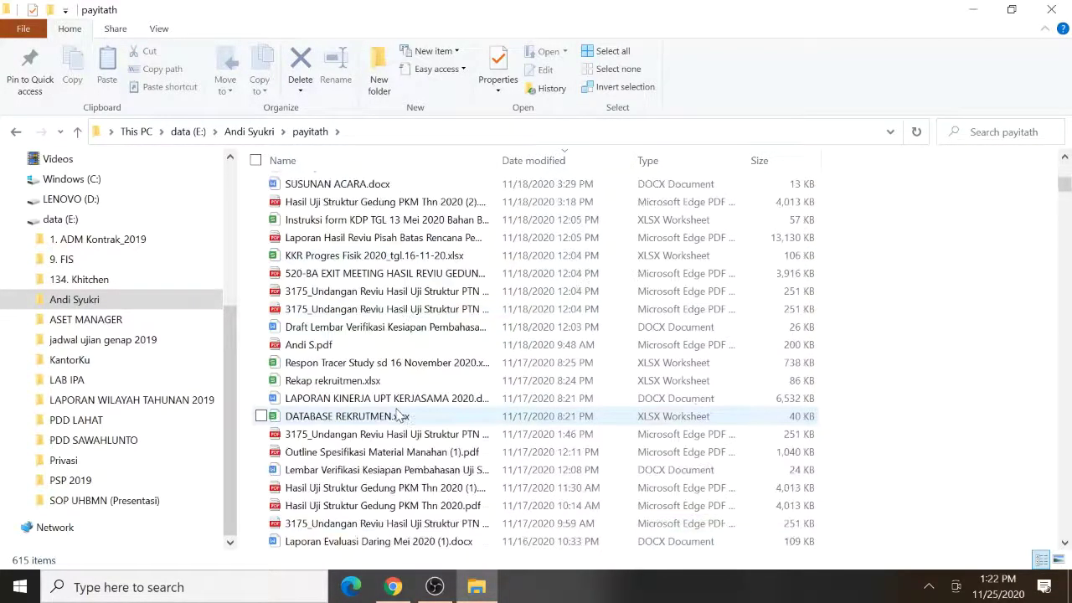
pyautogui.scroll(-3, 398, 416)
pyautogui.scroll(-4, 399, 416)
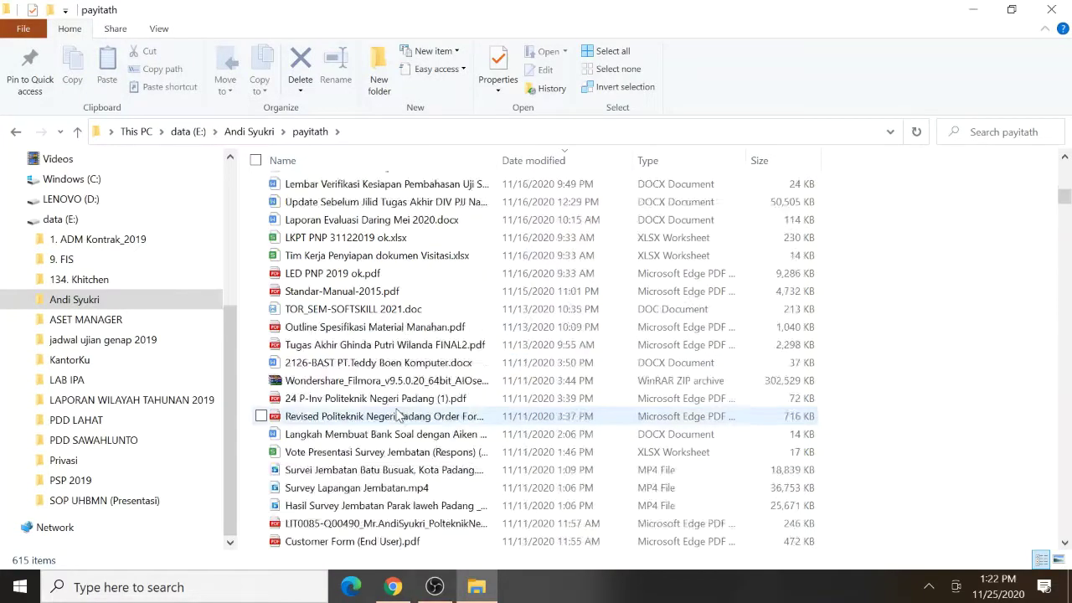
pyautogui.scroll(7, 586, 276)
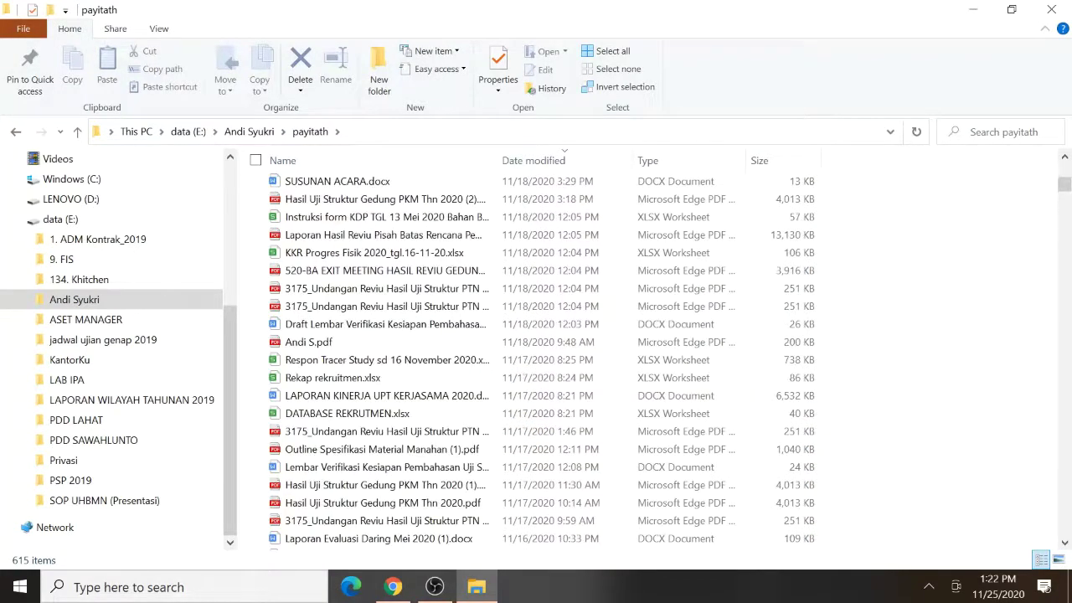
pyautogui.click(1004, 134)
pyautogui.write('D4')
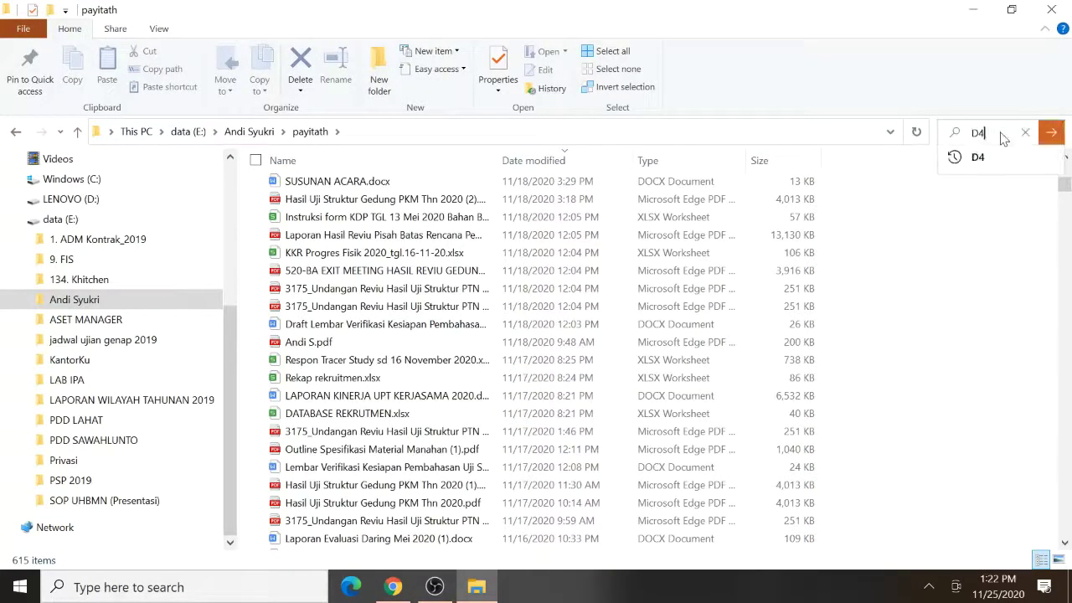
pyautogui.press('Return')
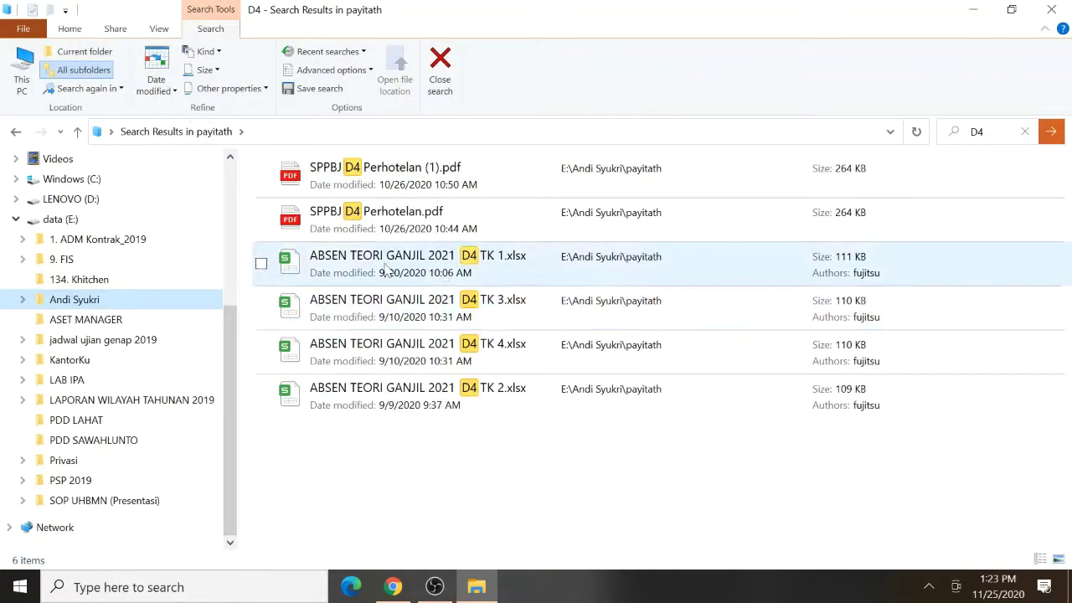
pyautogui.click(389, 268)
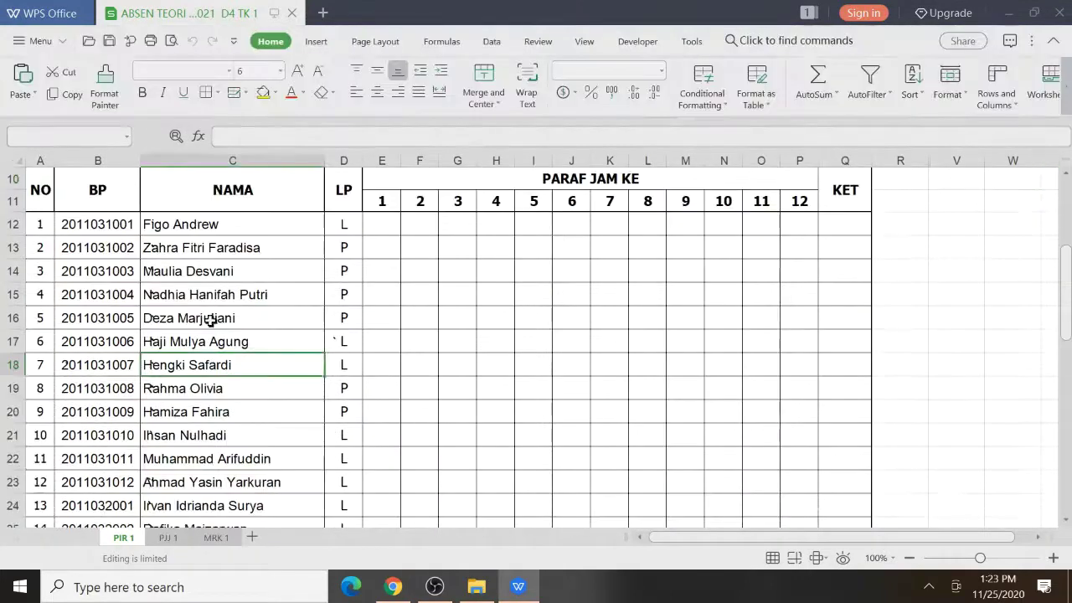
# Copy the student names in C12:C39 of sheet PIR 1 and paste them as options of the Nama question in Google Forms, changed to Drop-down
pyautogui.moveTo(175, 225); pyautogui.dragTo(240, 290)
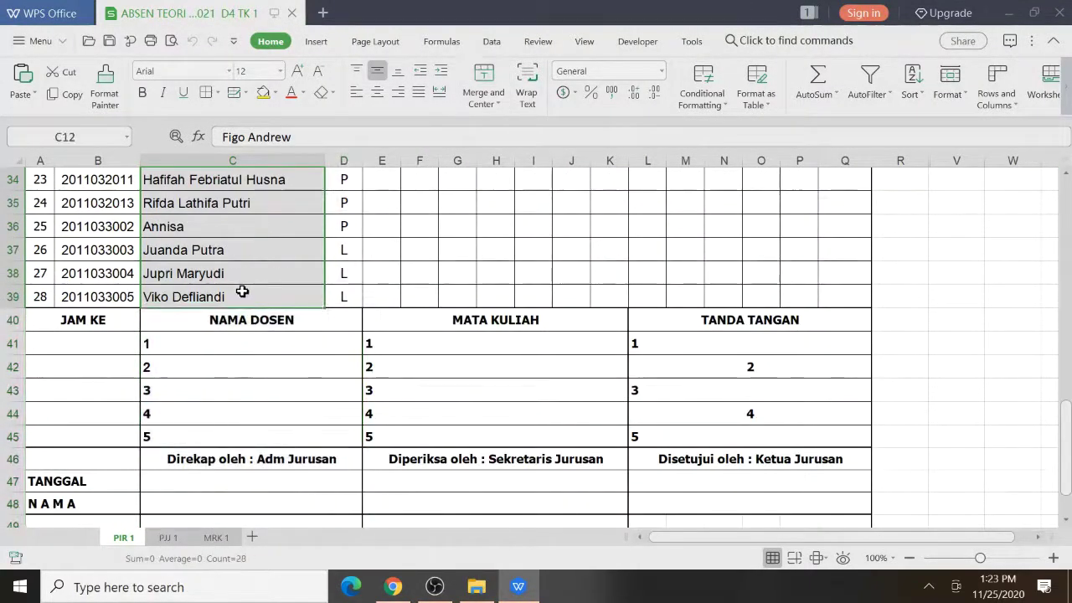
pyautogui.click(393, 586)
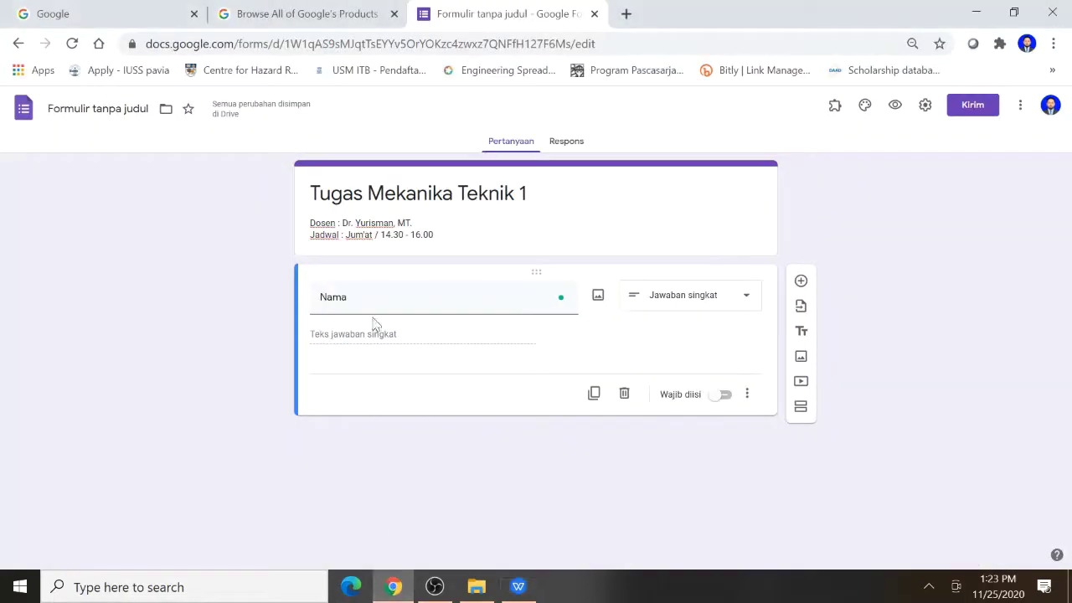
pyautogui.click(702, 293)
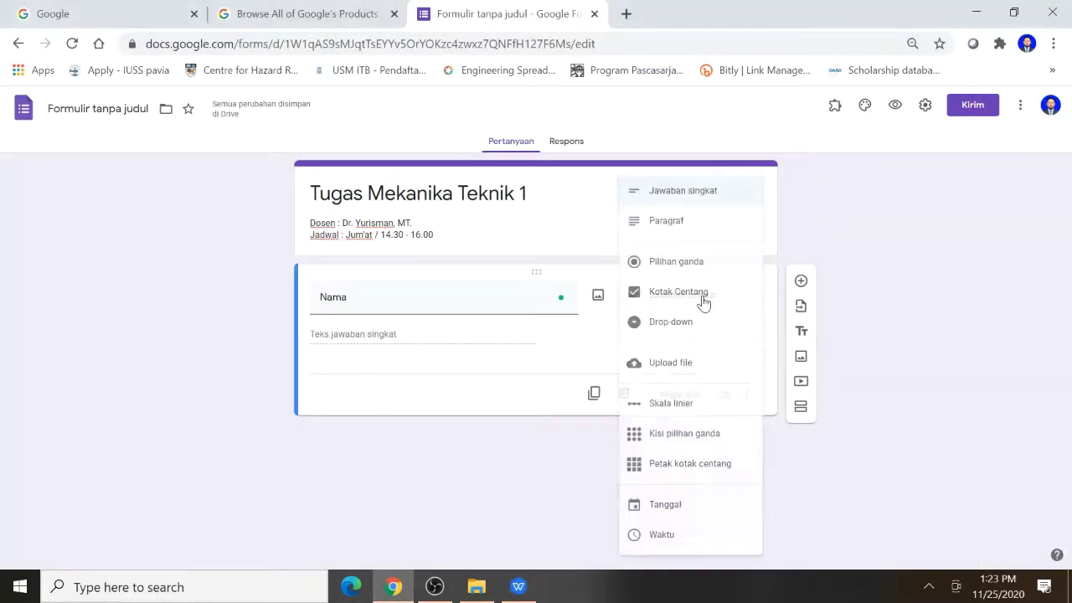
pyautogui.click(682, 330)
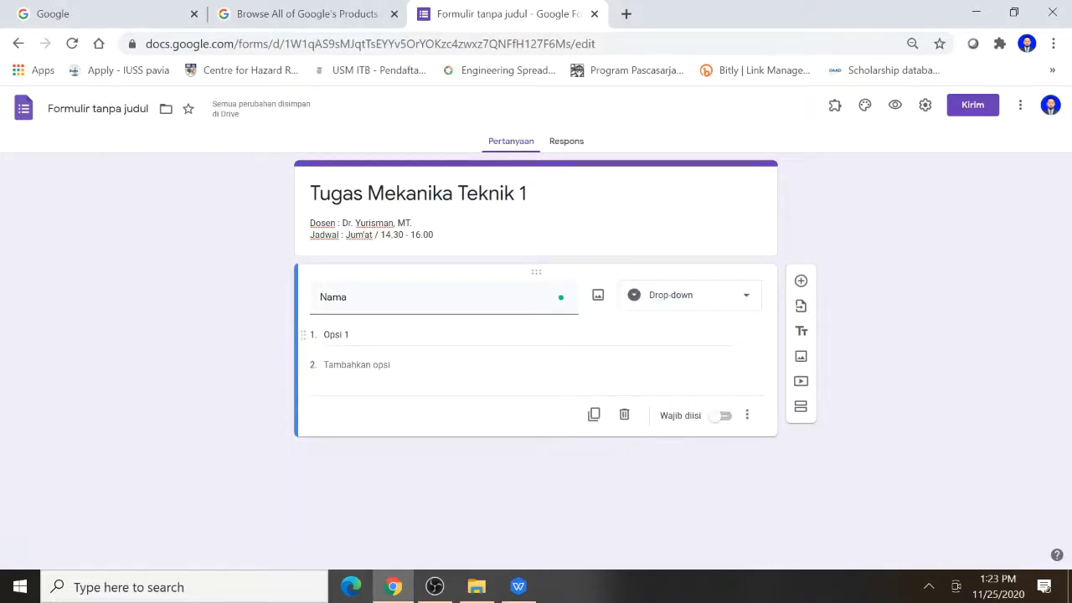
pyautogui.click(424, 335)
pyautogui.hotkey('ctrl', 'v')
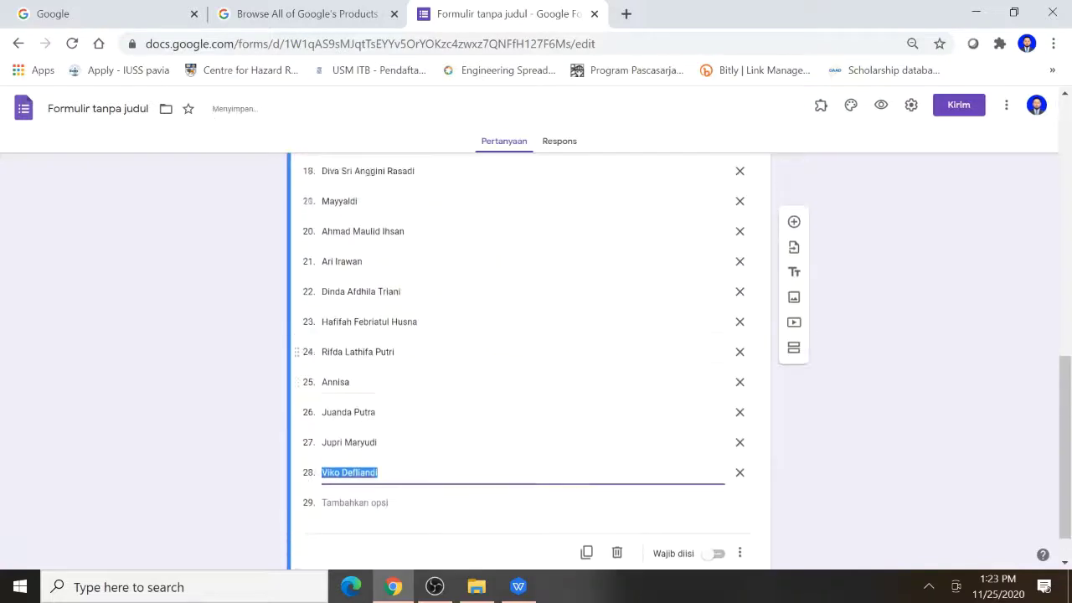
# Check the pasted list of names and make the Nama question required
pyautogui.scroll(8, 498, 344)
pyautogui.scroll(-4, 370, 352)
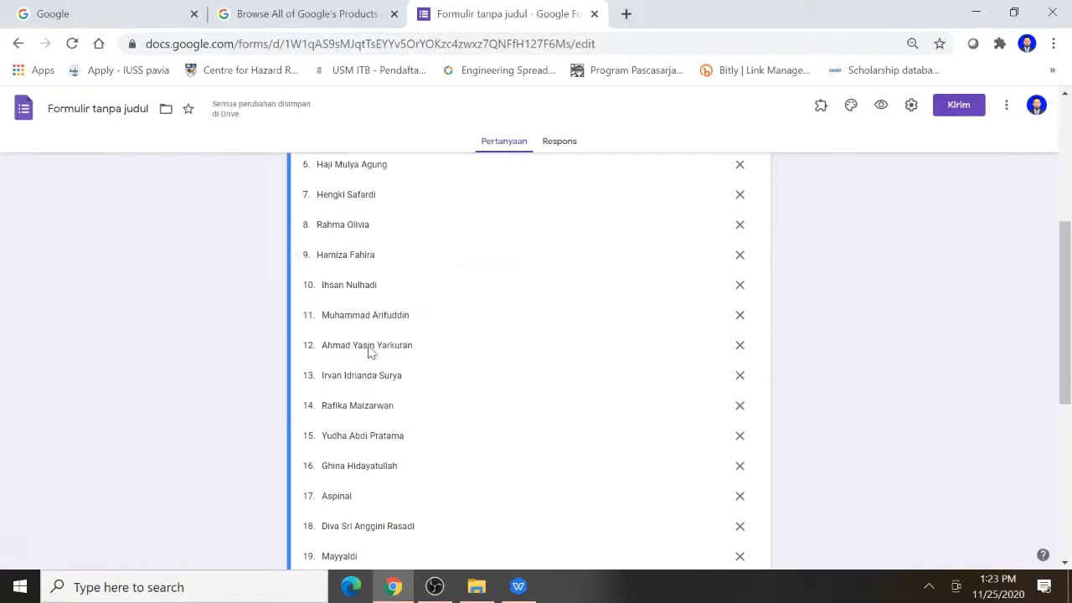
pyautogui.scroll(-5, 370, 352)
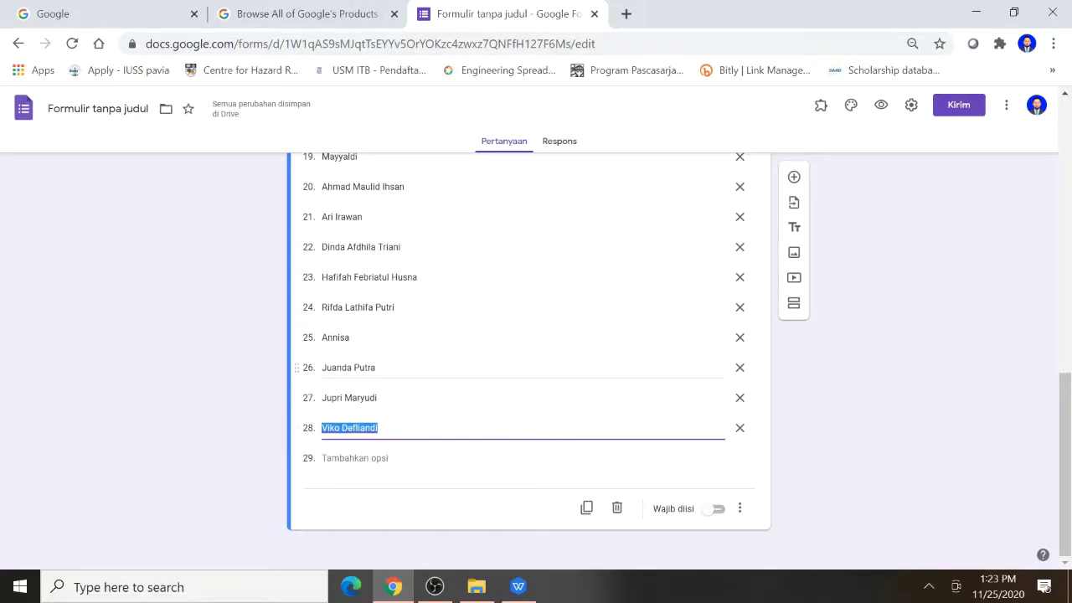
pyautogui.click(719, 508)
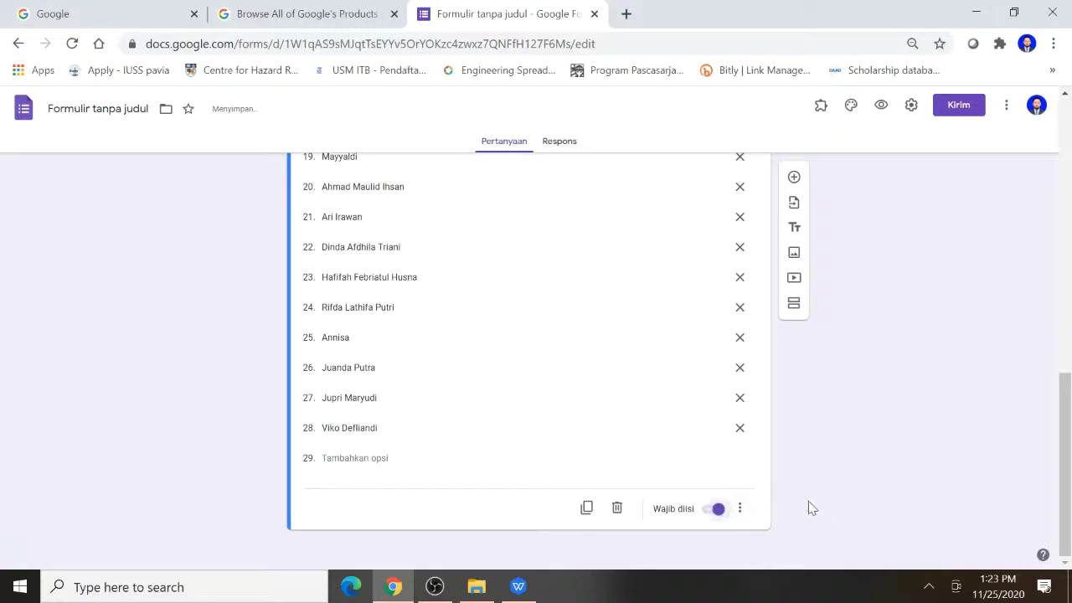
# Add a new question below Nama and title it "No.BP"
pyautogui.scroll(4, 692, 304)
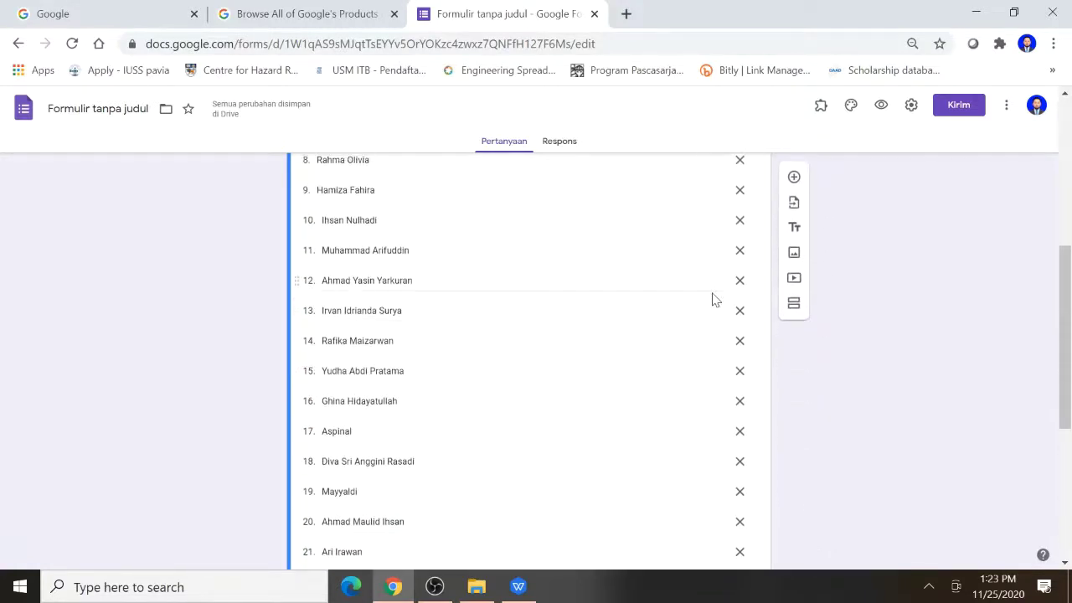
pyautogui.scroll(2, 712, 299)
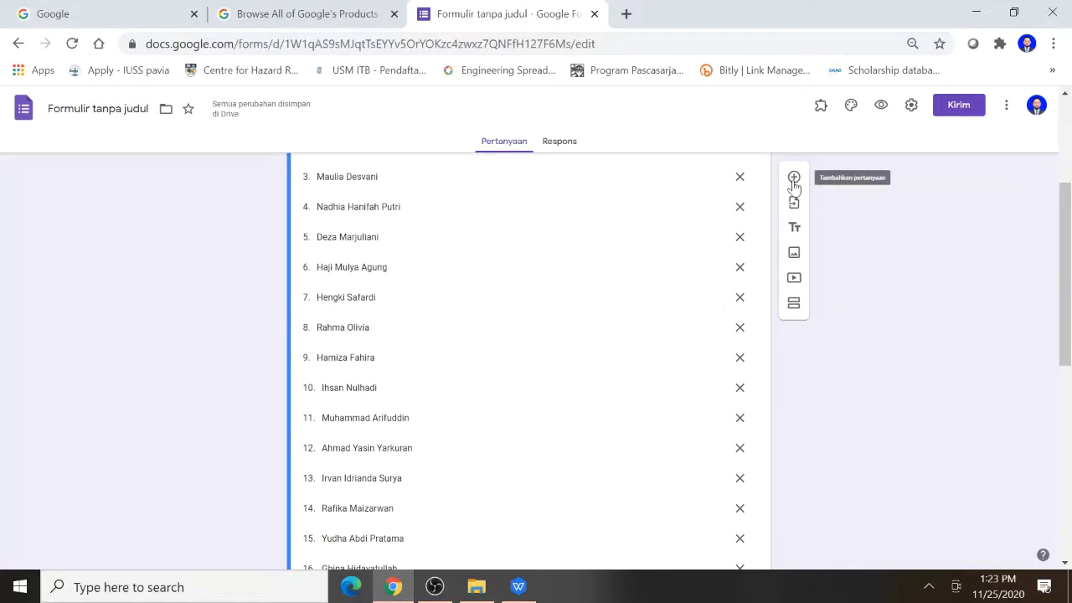
pyautogui.click(793, 179)
pyautogui.click(794, 180)
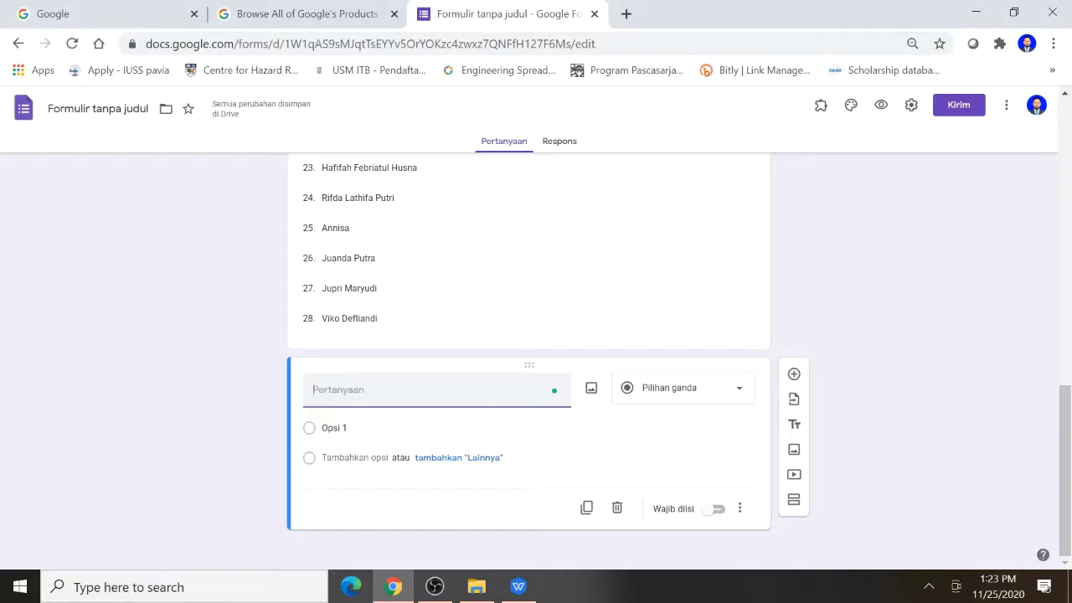
pyautogui.write('No.BP')
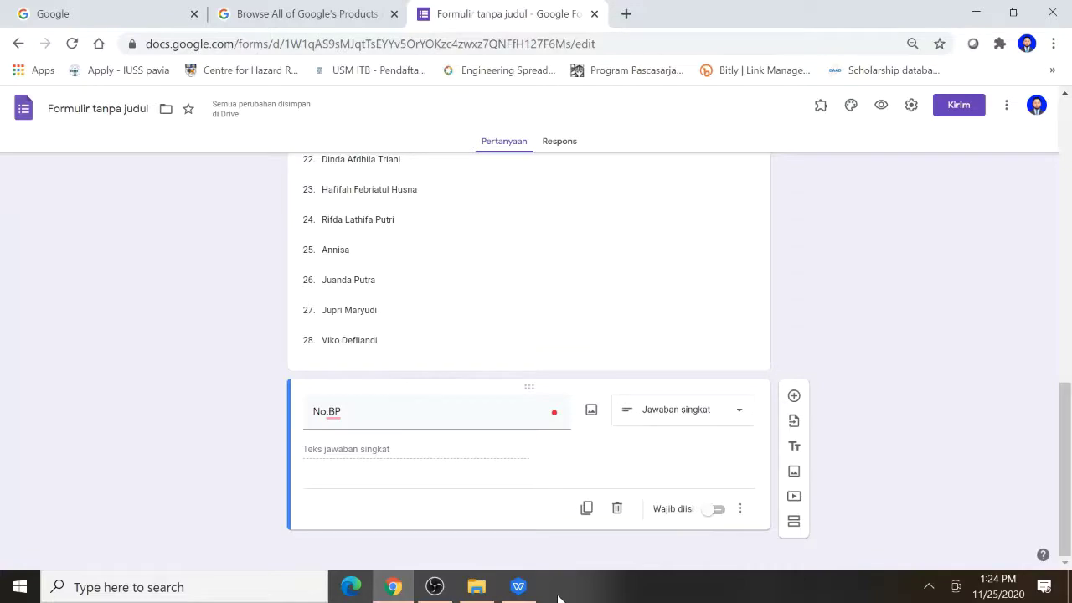
# Switch to the attendance workbook in WPS Office, copy the student numbers in B12:B39, and return to the form
pyautogui.moveTo(519, 589)
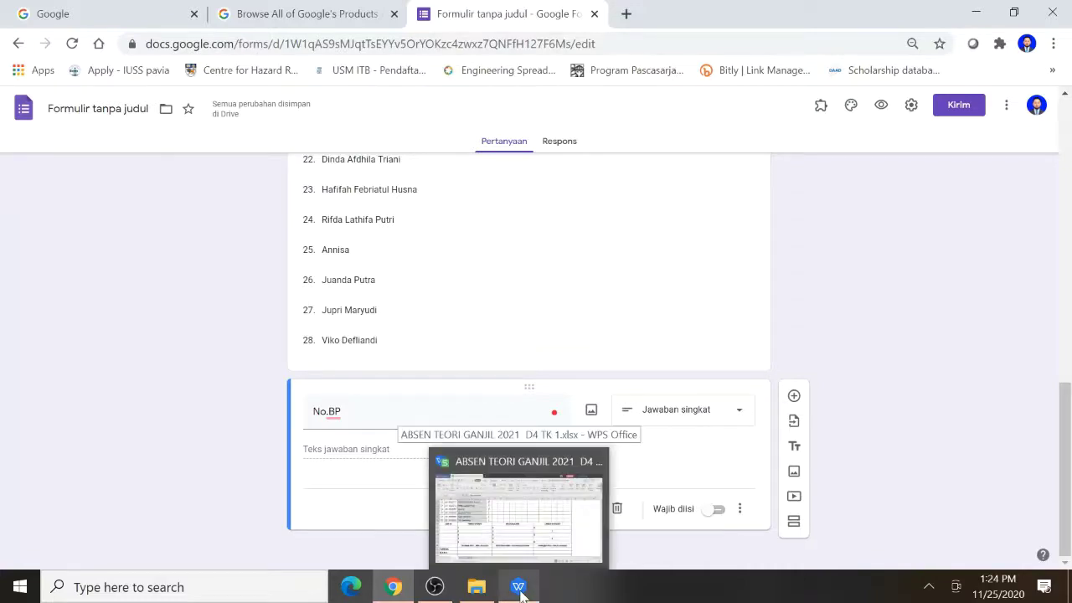
pyautogui.click(502, 503)
pyautogui.click(419, 367)
pyautogui.scroll(11, 167, 368)
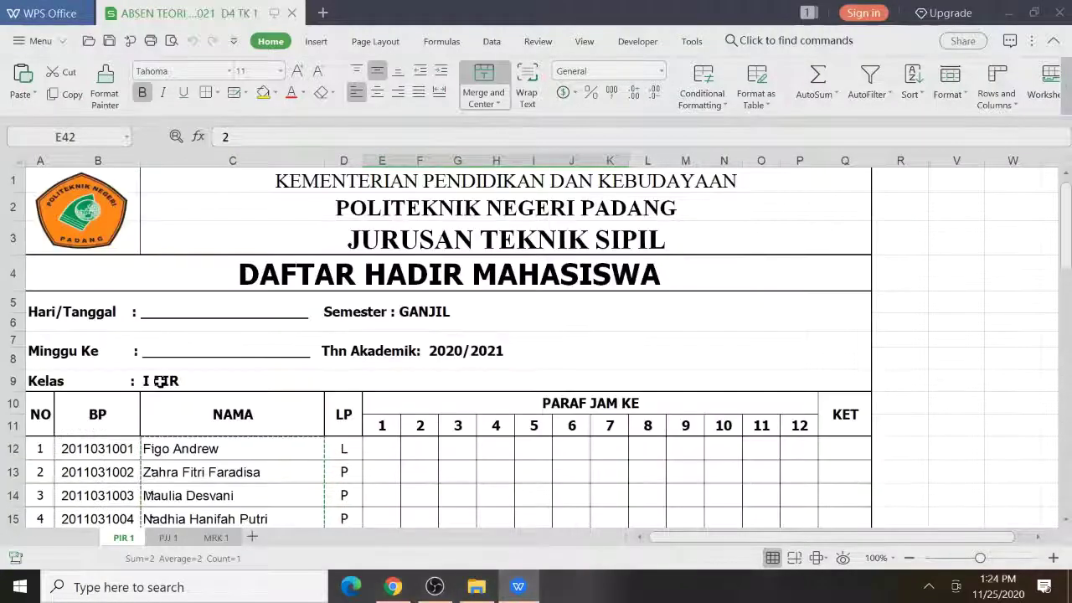
pyautogui.scroll(-2, 189, 393)
pyautogui.moveTo(124, 293); pyautogui.dragTo(123, 323)
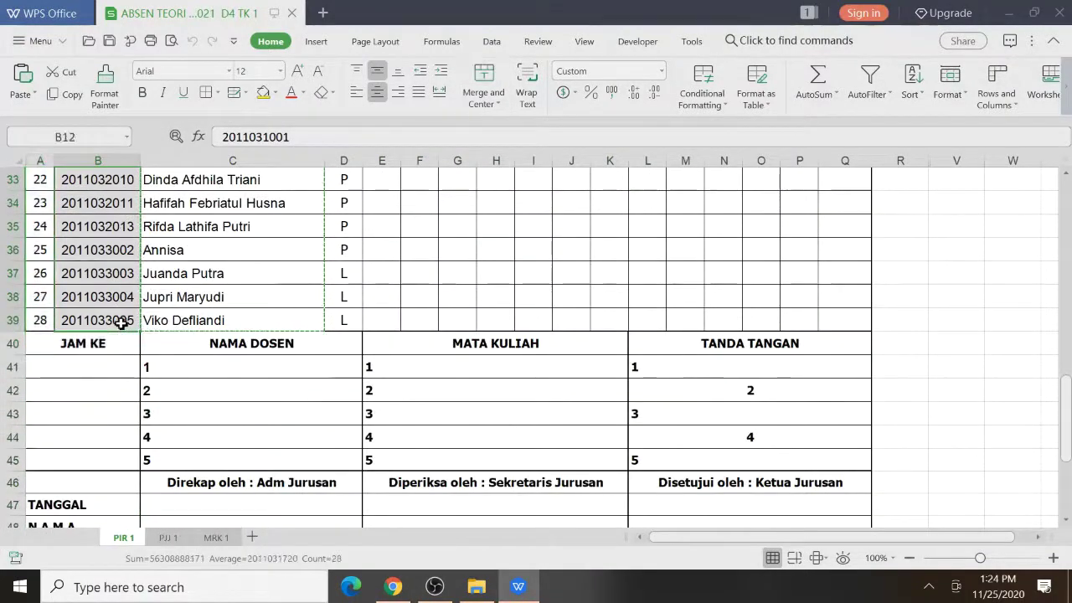
pyautogui.click(393, 586)
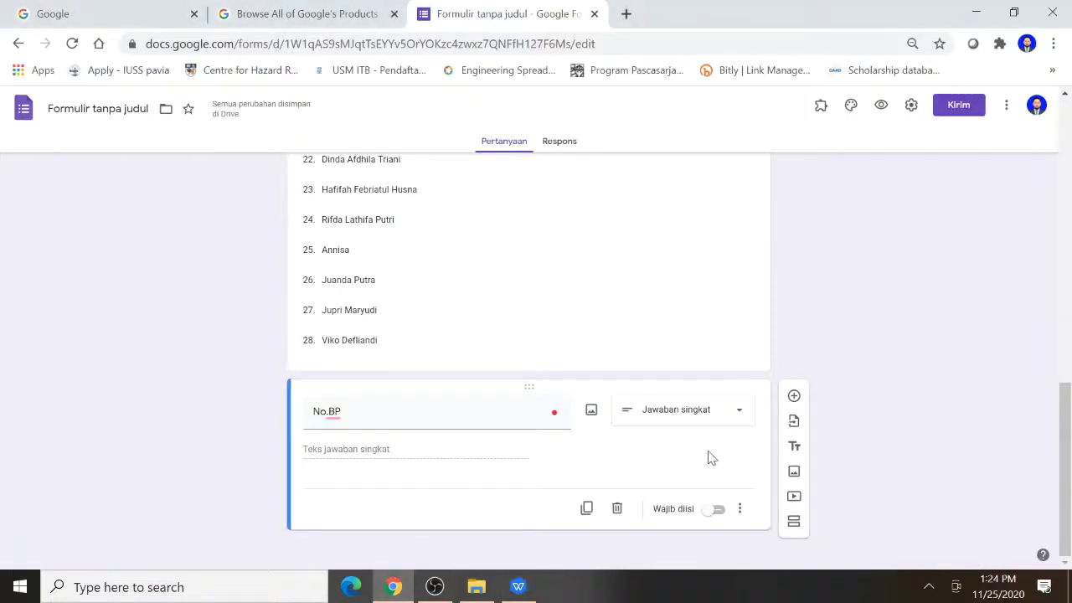
# Change the No.BP question to Drop-down and paste the copied student numbers as its options
pyautogui.click(699, 423)
pyautogui.click(672, 324)
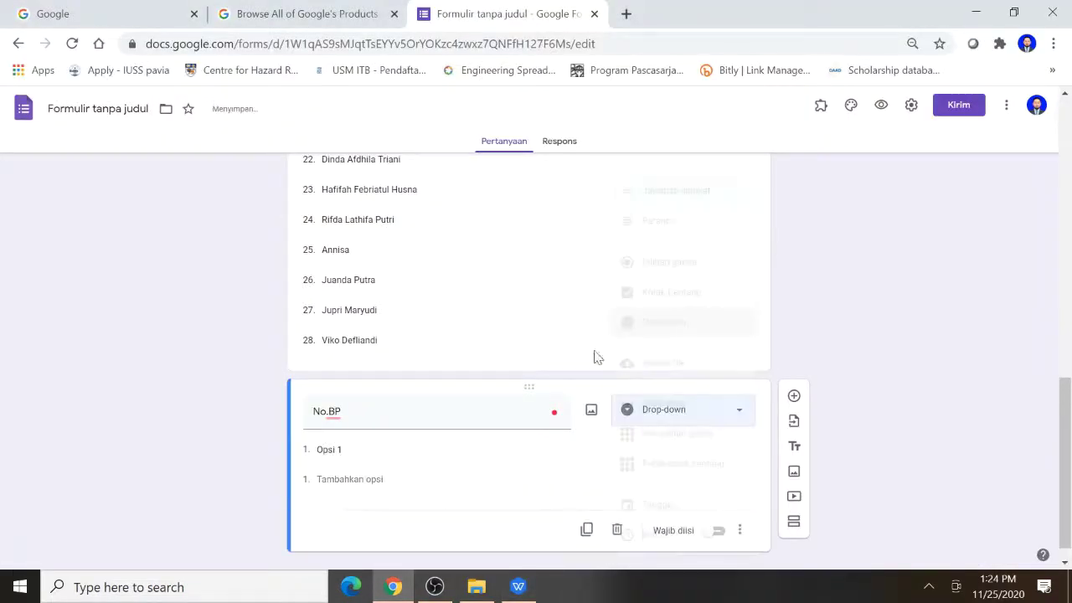
pyautogui.hotkey('ctrl', 'v')
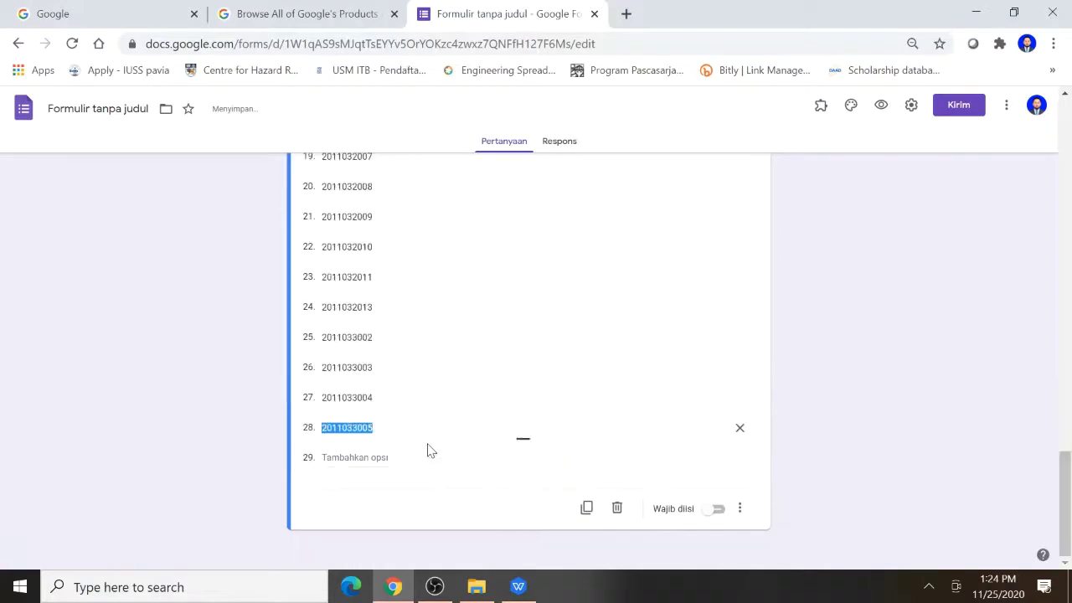
# Make the No.BP question required and check its list of options
pyautogui.click(718, 513)
pyautogui.scroll(12, 732, 515)
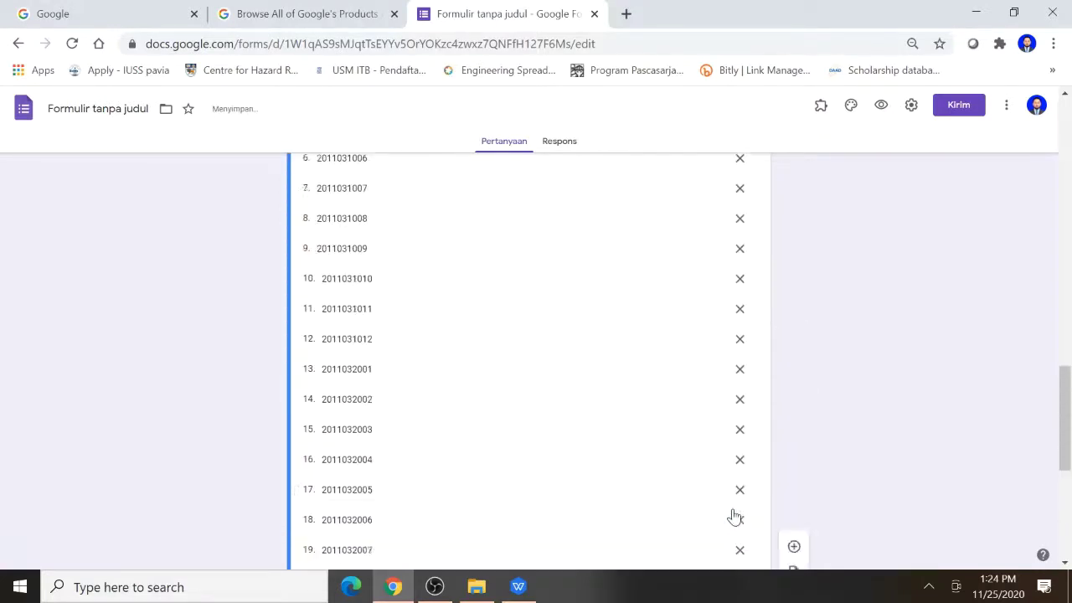
pyautogui.scroll(-12, 695, 509)
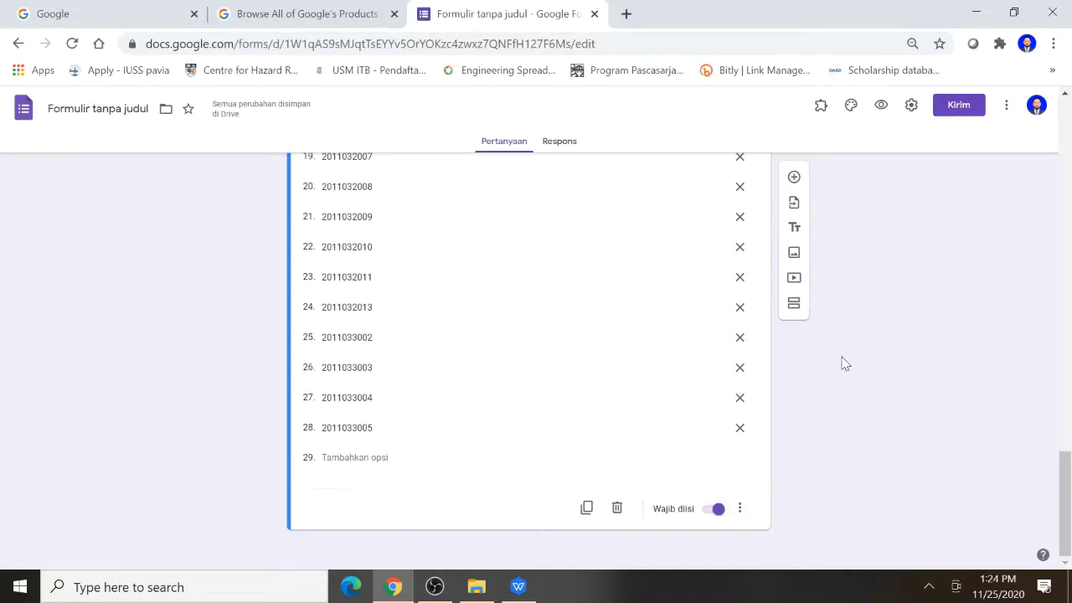
# Add a new question below No.BP and title it "Jenis Tugas"
pyautogui.click(794, 180)
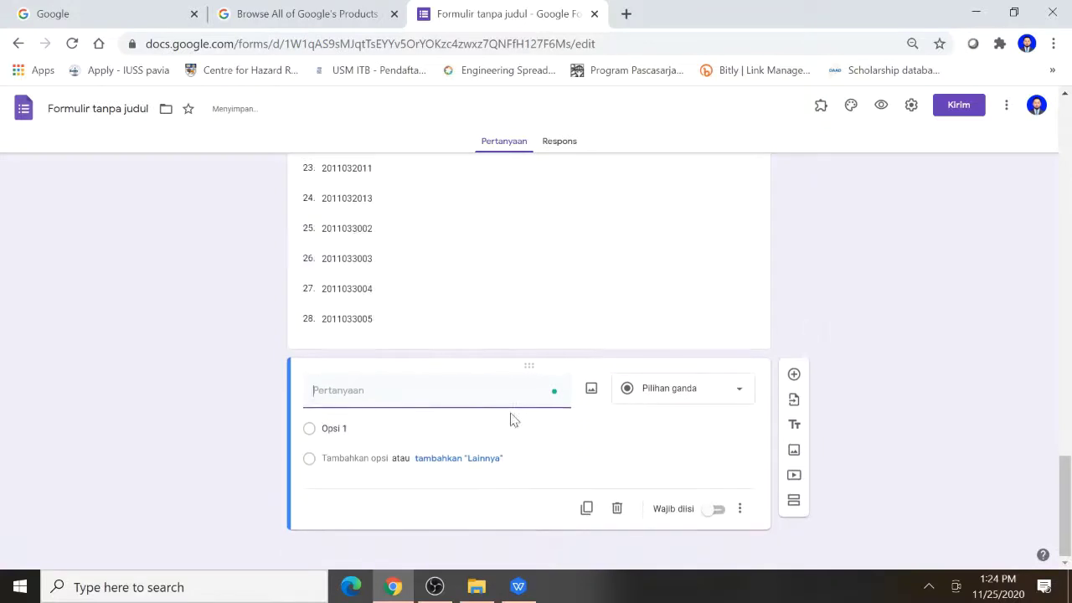
pyautogui.write('Jenis')
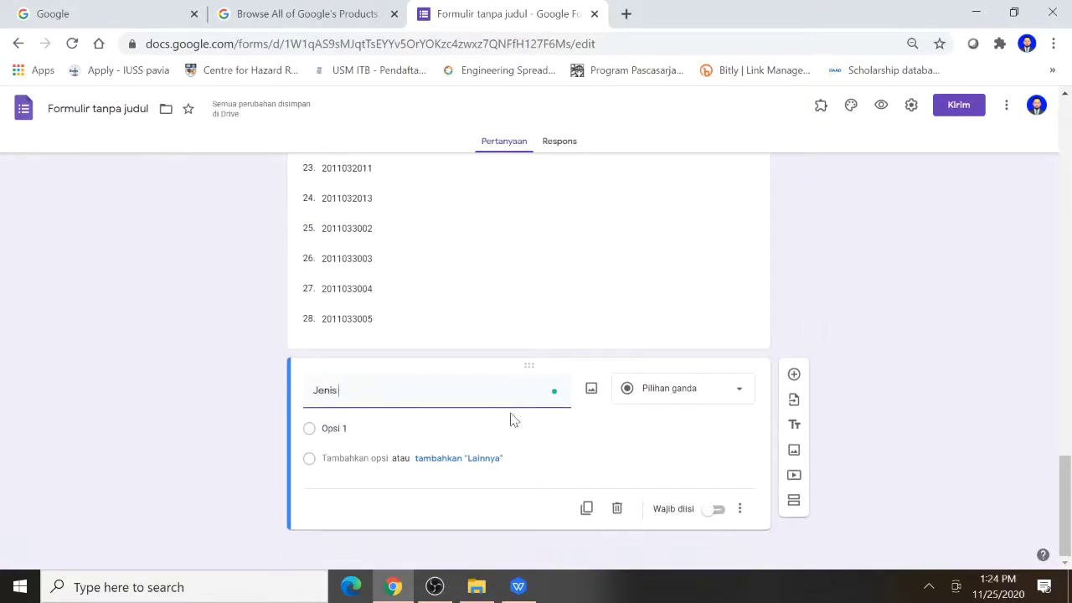
pyautogui.write(' Tugas')
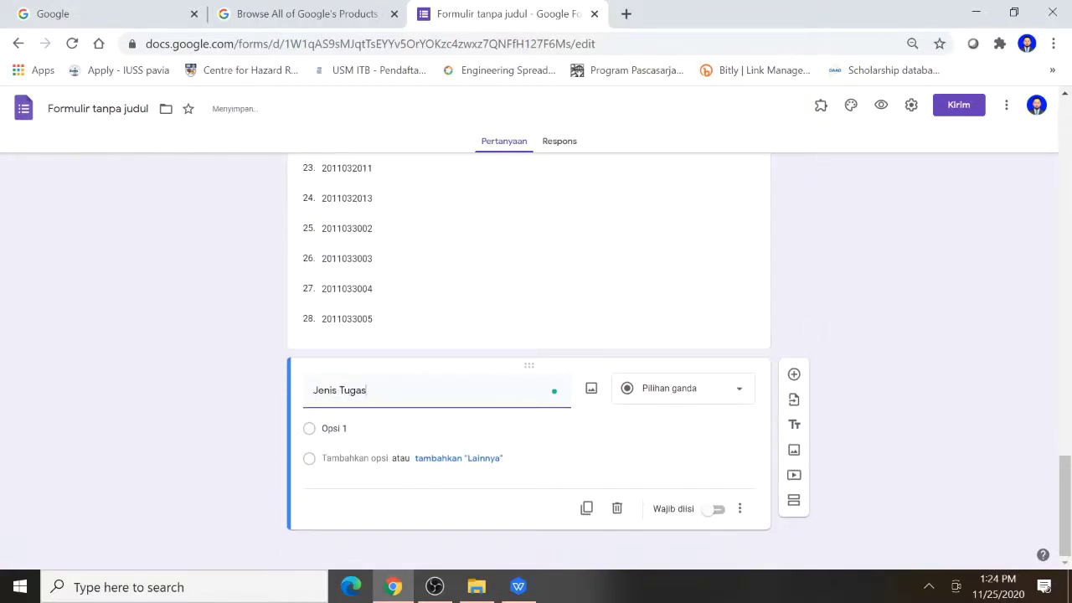
# Enter Tugas Mandiri, Tugas Terstruktur, Kuis, UTS and UAS as the answer options of the Jenis Tugas question
pyautogui.press('Return')
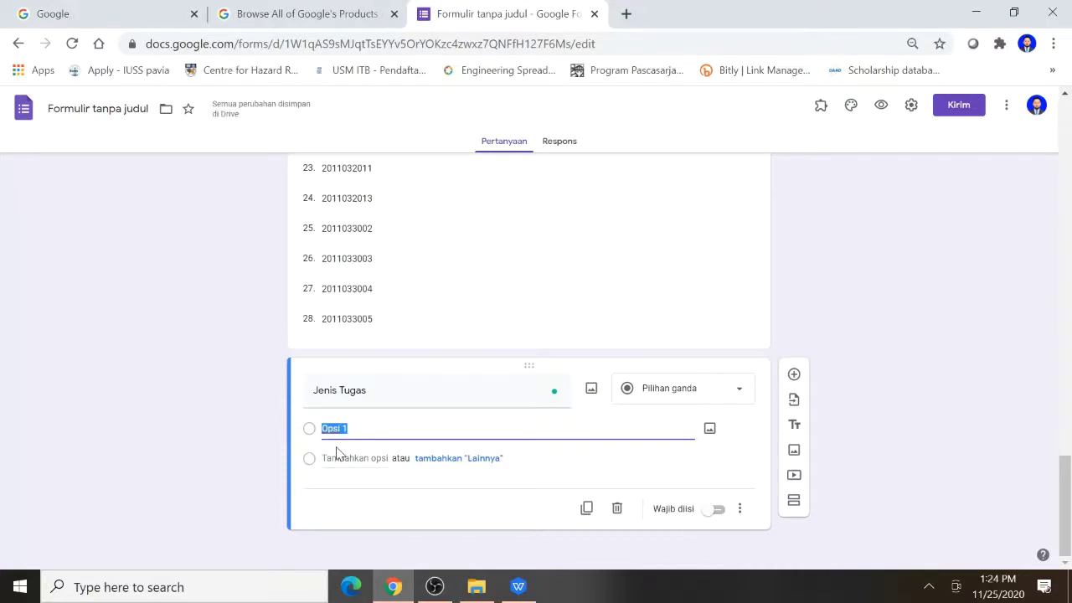
pyautogui.write('Tugas Mandiri')
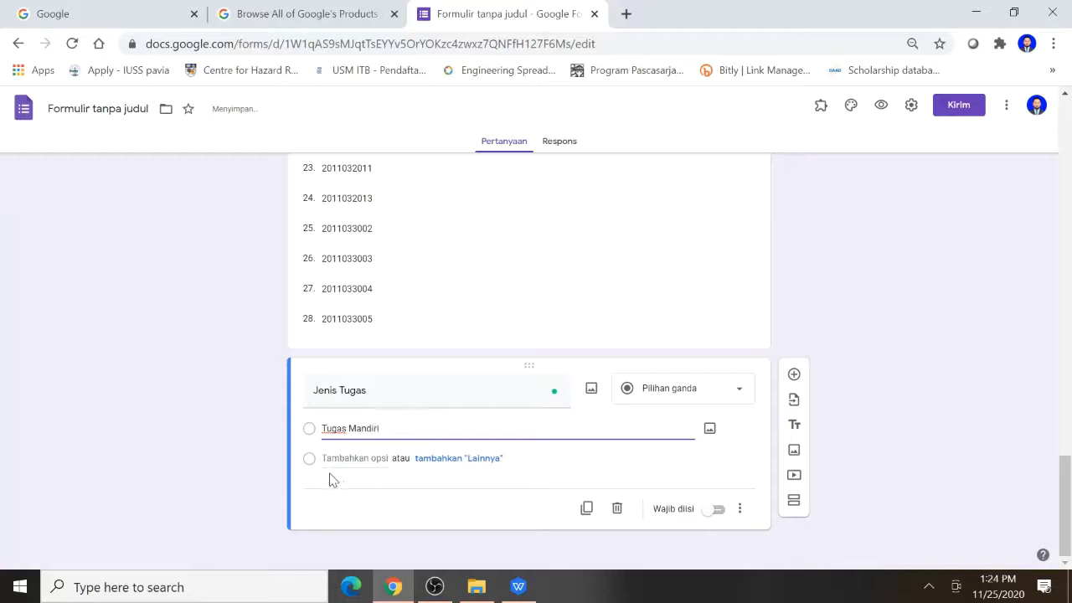
pyautogui.press('Return')
pyautogui.write('Tuga')
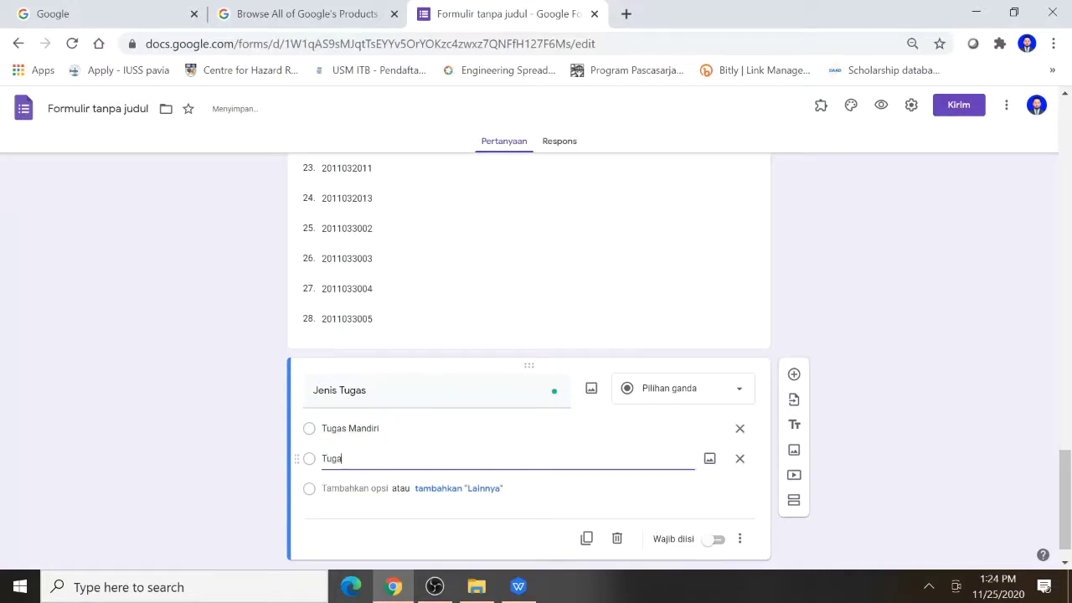
pyautogui.write('s Terstruktur')
pyautogui.press('Return')
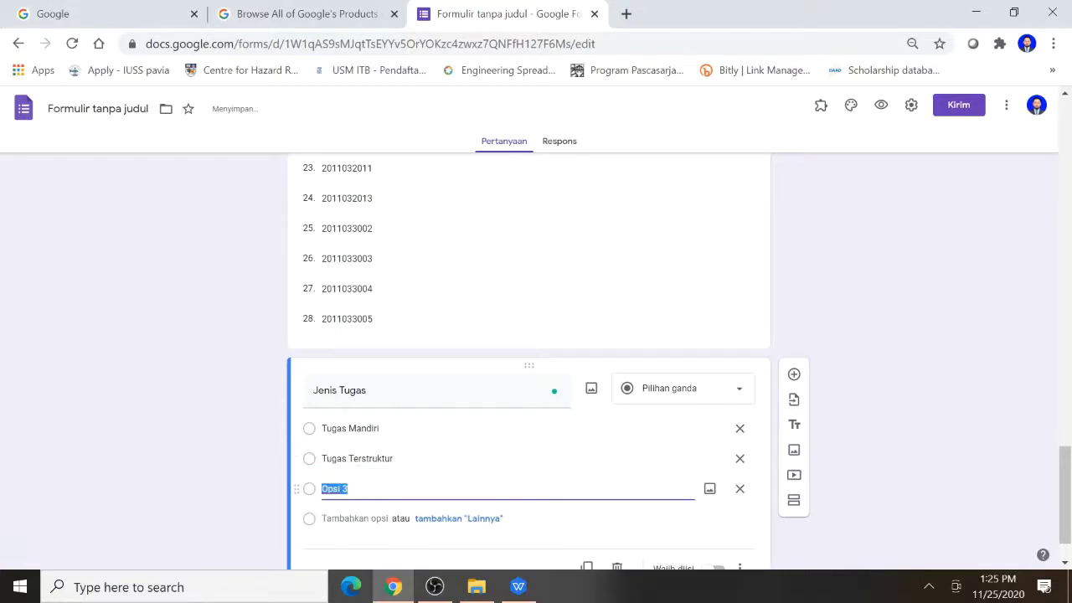
pyautogui.write('Kuis')
pyautogui.press('Return')
pyautogui.write('UTS')
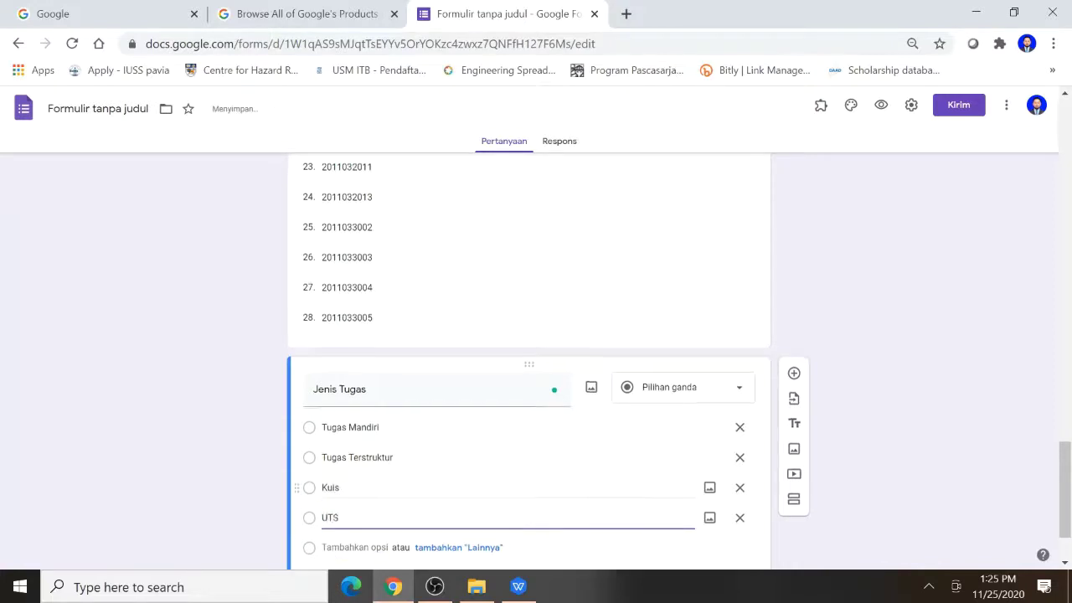
pyautogui.scroll(-1, 369, 474)
pyautogui.press('Return')
pyautogui.write('UAS')
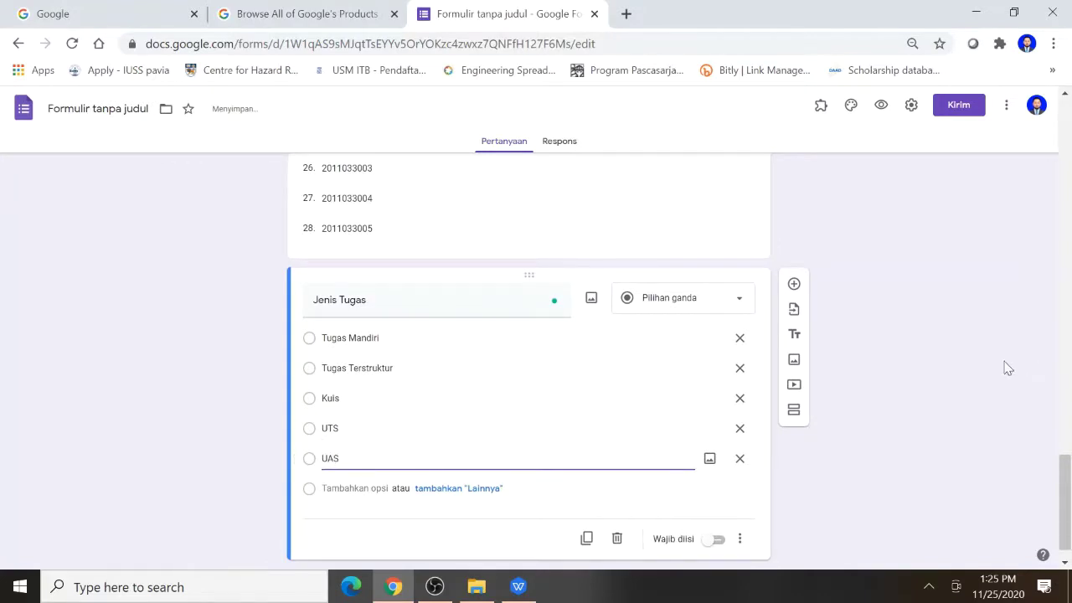
pyautogui.click(944, 368)
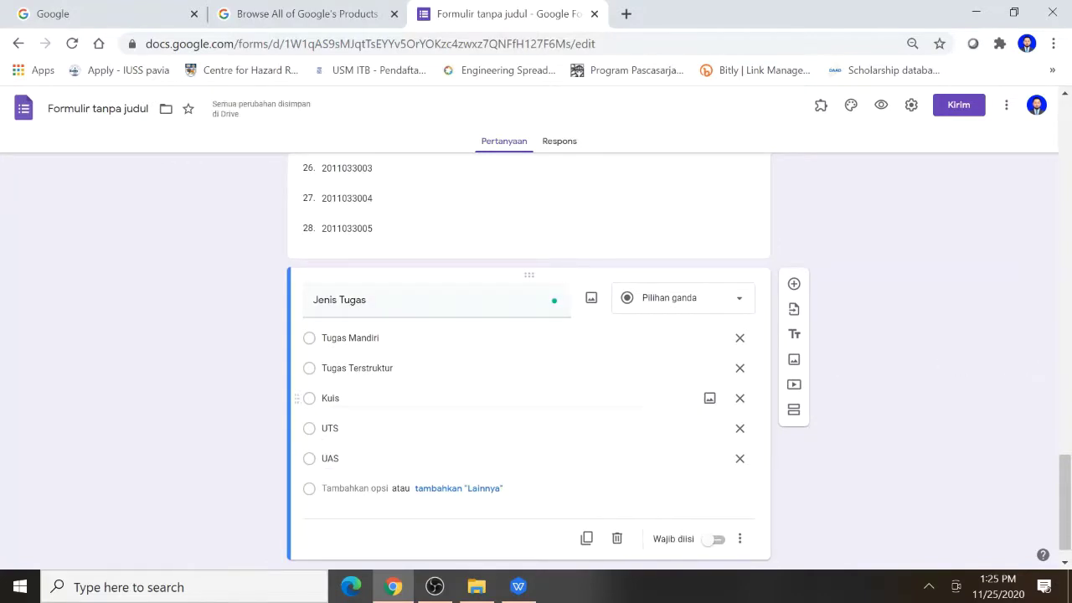
# Change the Jenis Tugas question to Drop-down and make it required
pyautogui.click(699, 299)
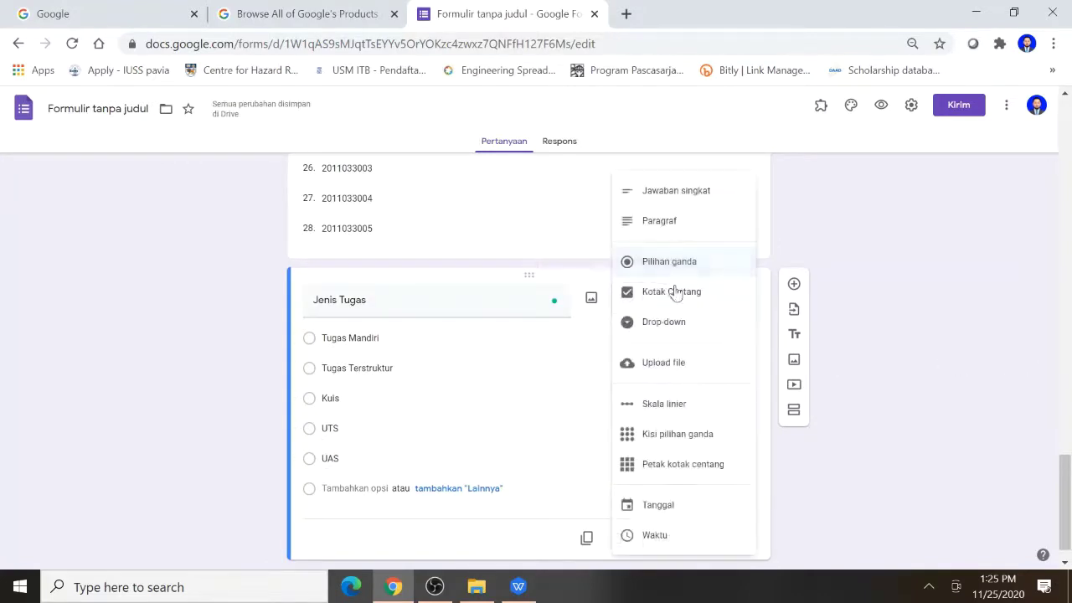
pyautogui.click(670, 323)
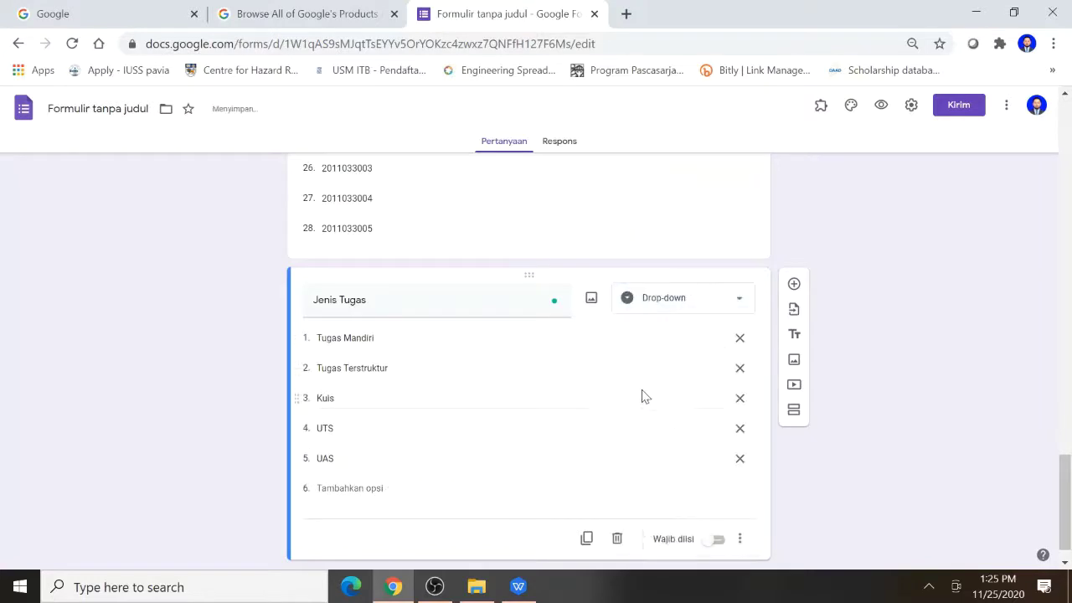
pyautogui.scroll(-1, 736, 510)
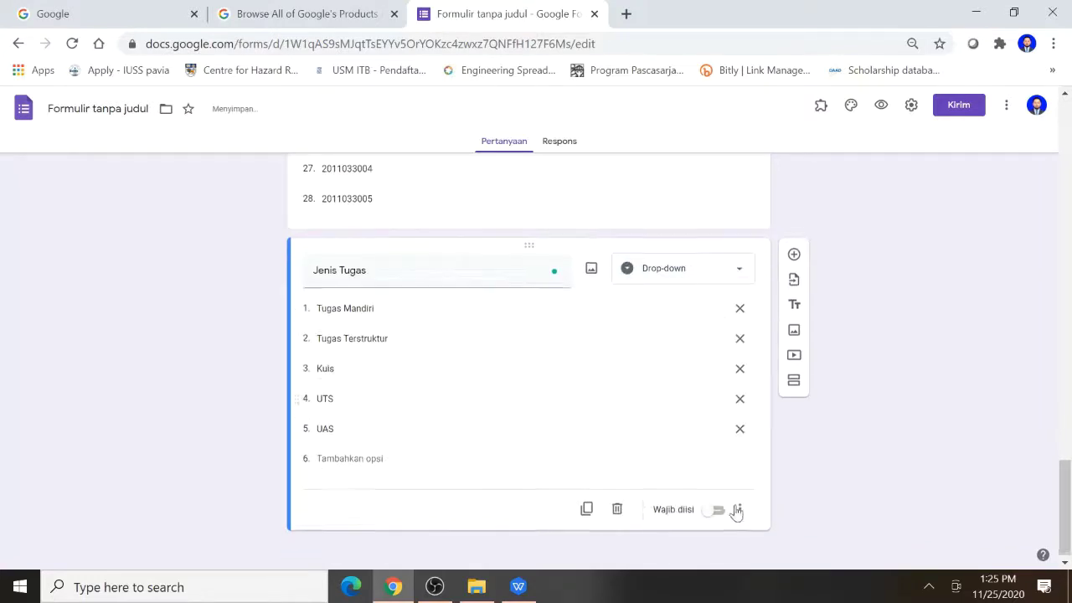
pyautogui.click(720, 281)
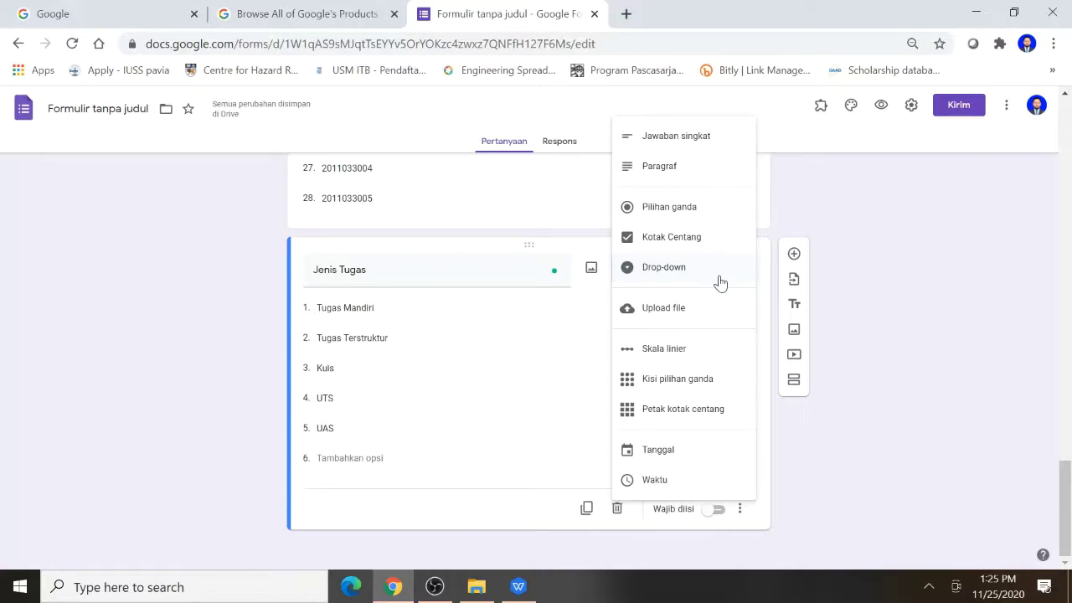
pyautogui.click(670, 274)
pyautogui.click(720, 512)
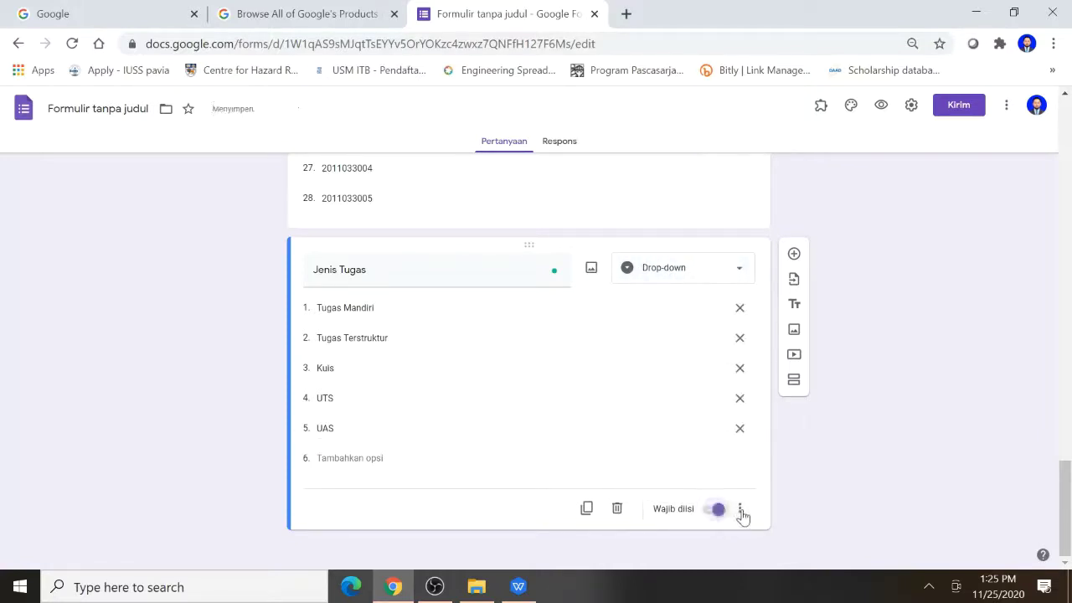
# Add a new question below Jenis Tugas, title it "Tugas ke-" and set its type to Jawaban singkat
pyautogui.click(794, 254)
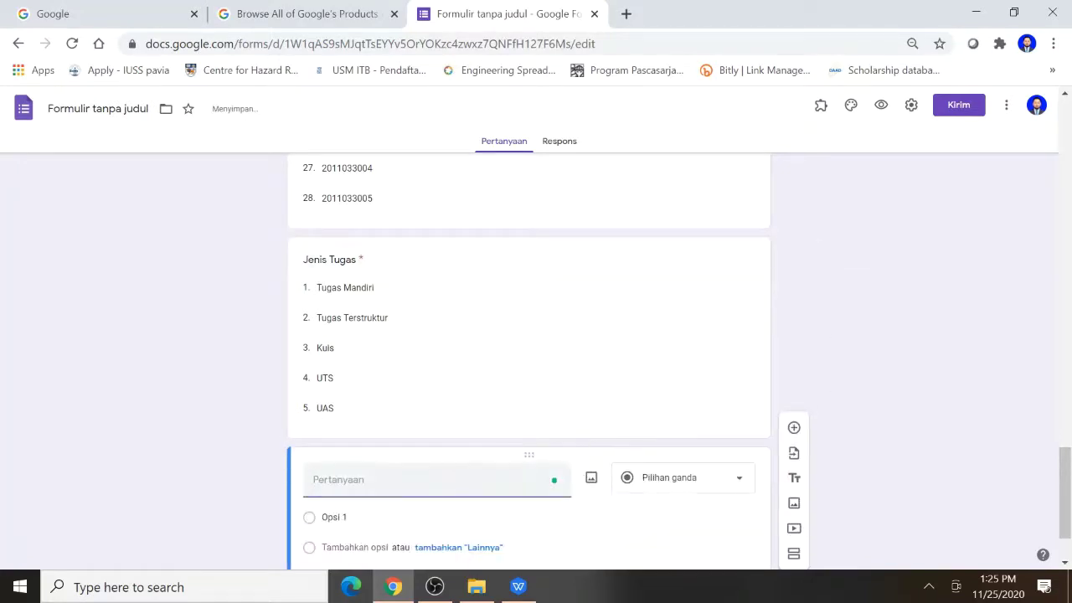
pyautogui.write('TUga')
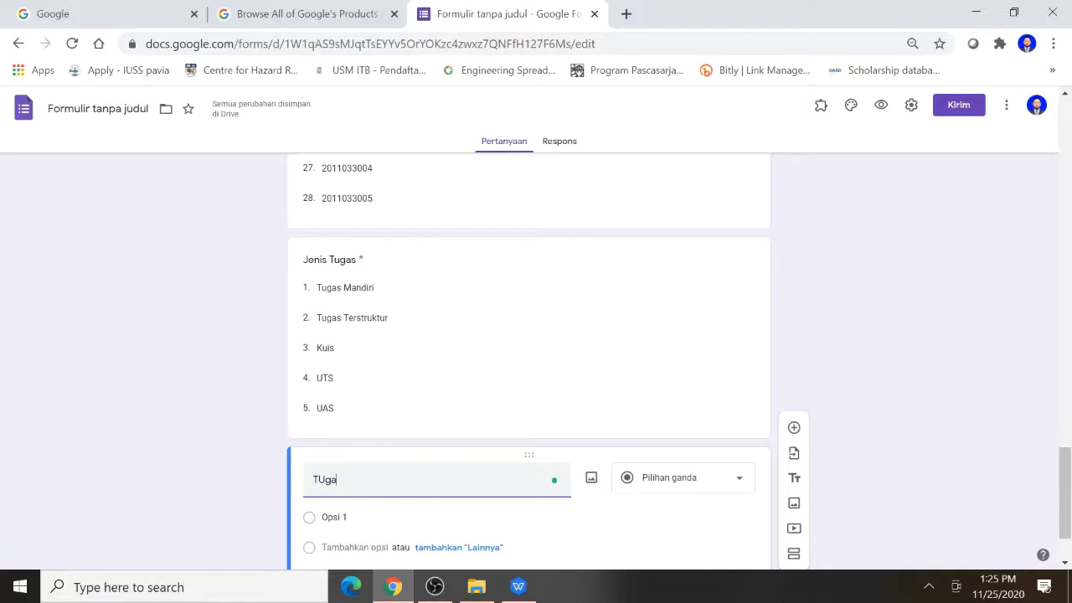
pyautogui.press('BackSpace')
pyautogui.press('BackSpace')
pyautogui.press('BackSpace')
pyautogui.write('ugas')
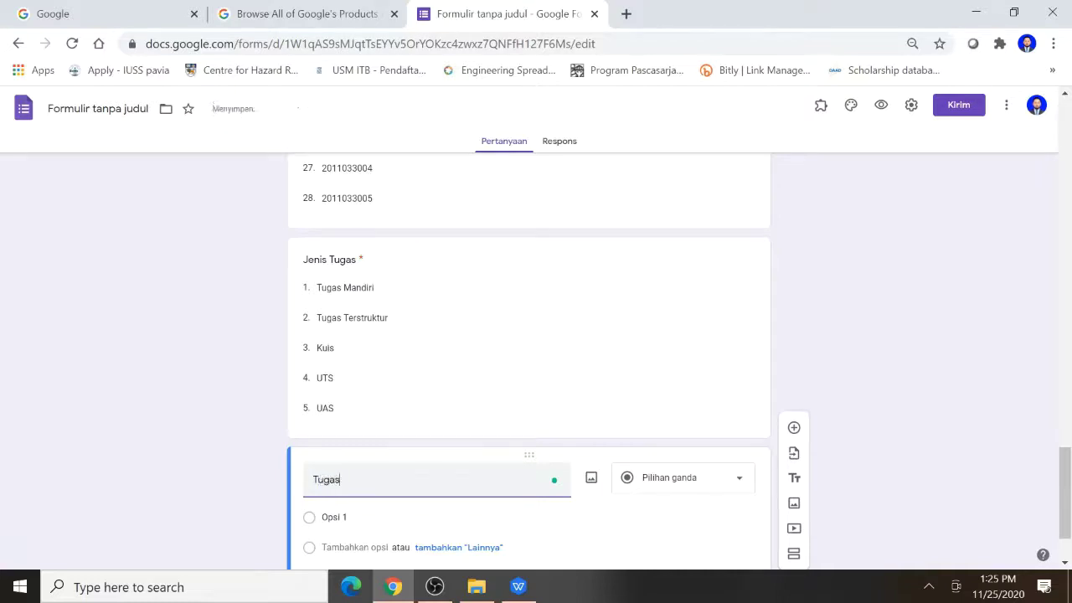
pyautogui.write(' ke-')
pyautogui.click(725, 487)
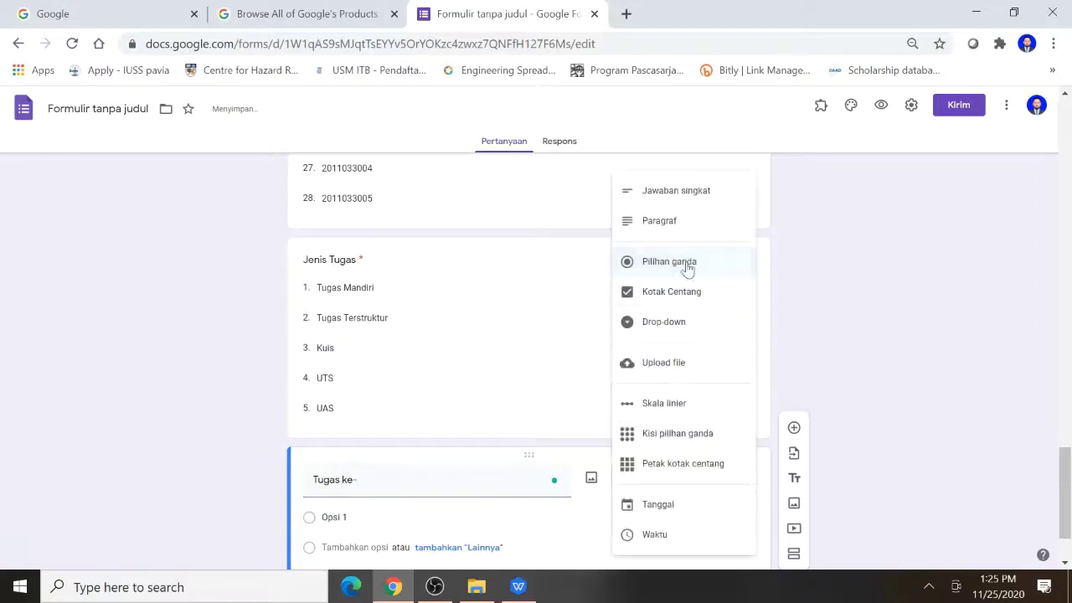
pyautogui.click(677, 197)
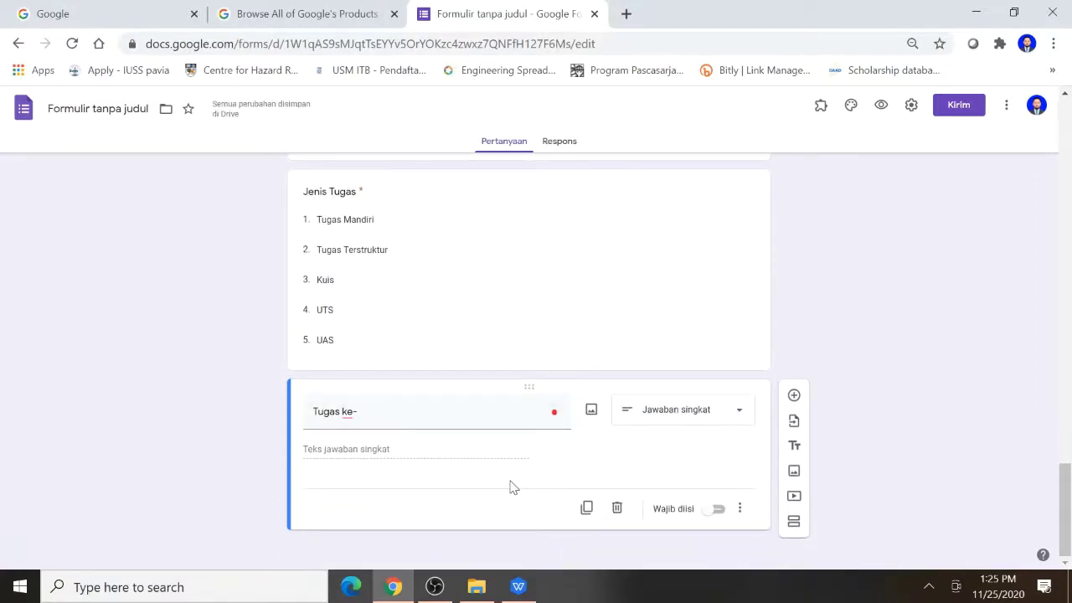
# Change the "Tugas ke-" question's title to "Tugas/kuis ke-" and make the question required
pyautogui.click(408, 393)
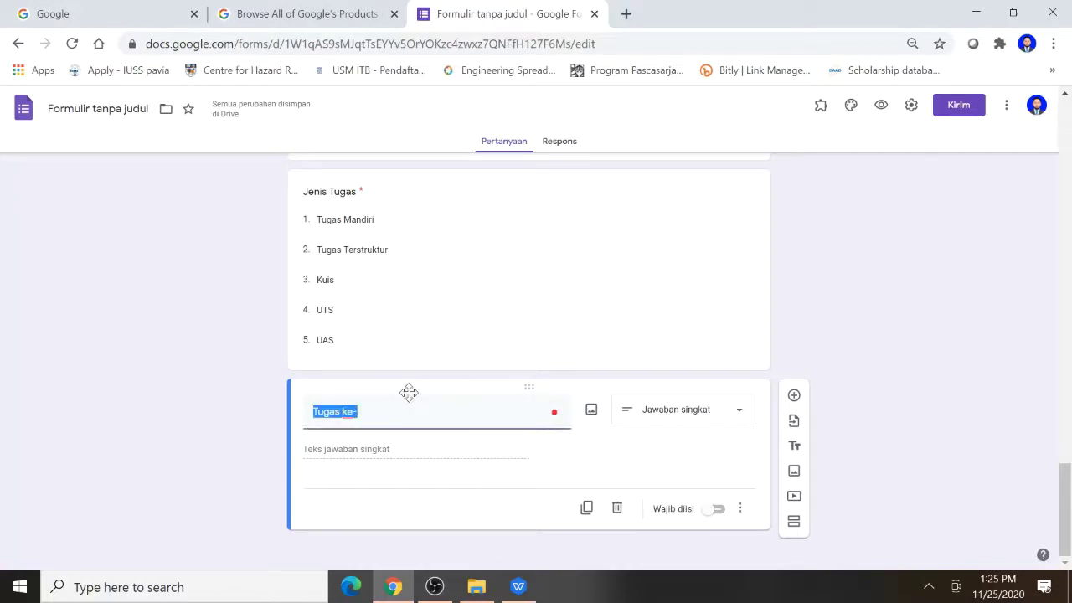
pyautogui.click(347, 411)
pyautogui.write('/kuis')
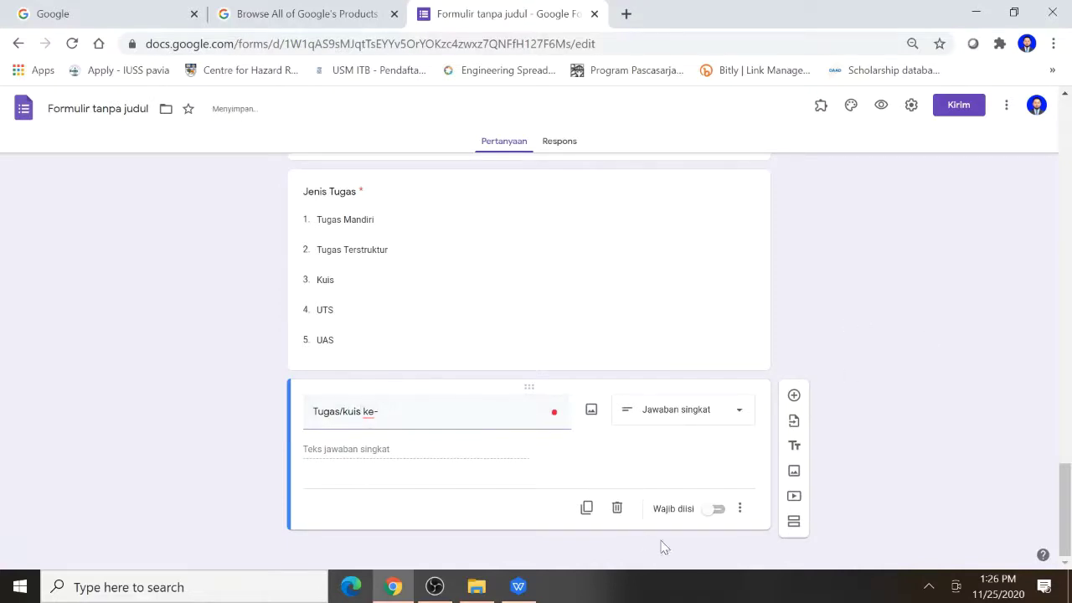
pyautogui.click(728, 518)
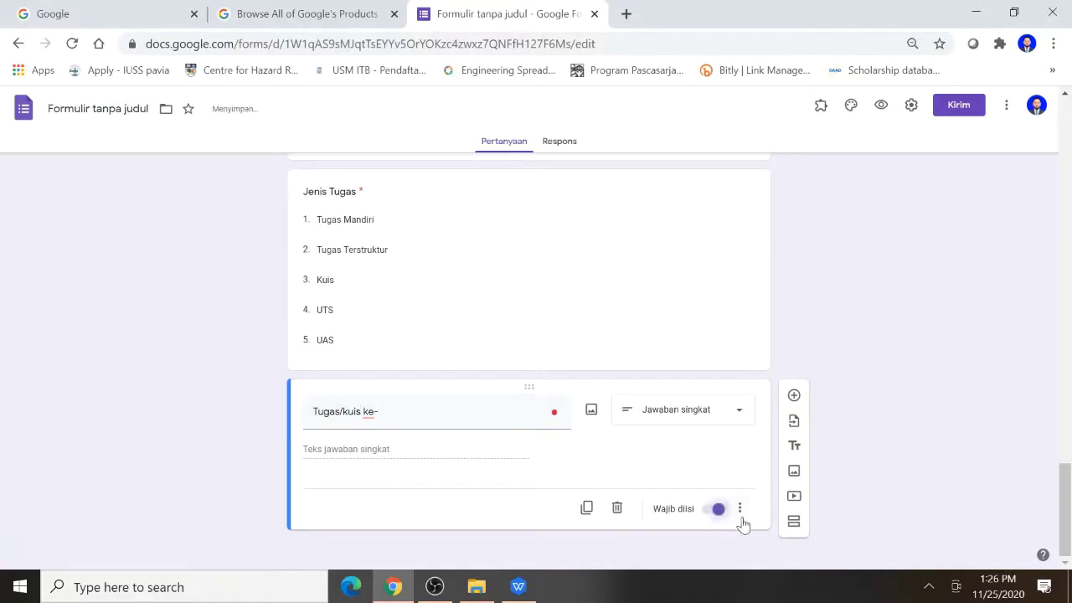
# Add a required Jawaban singkat question titled "Judul Tugas" below the Tugas/kuis ke- question
pyautogui.click(793, 395)
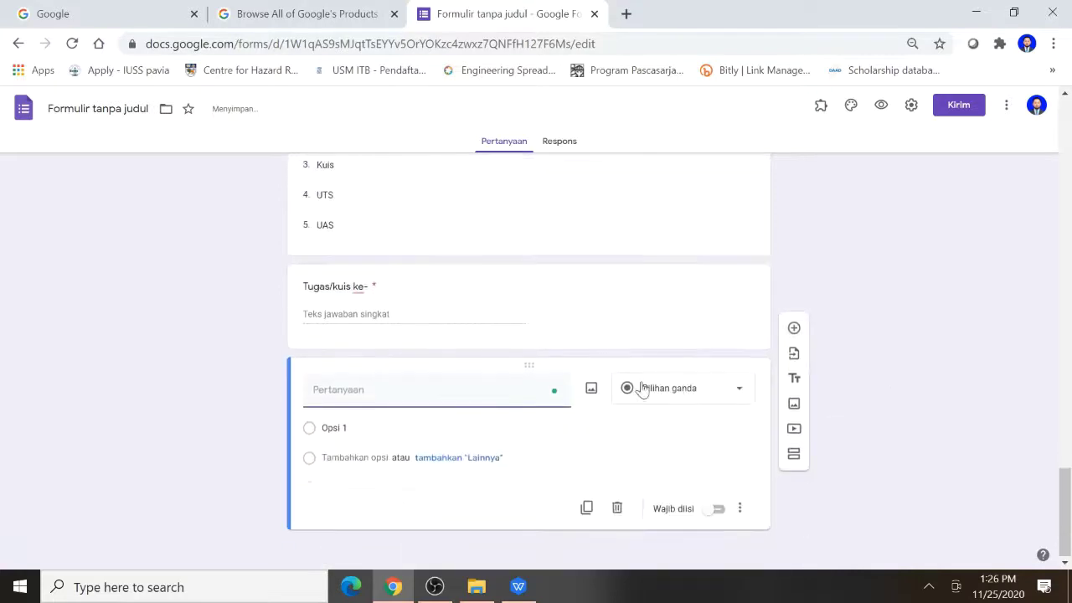
pyautogui.write('Judu')
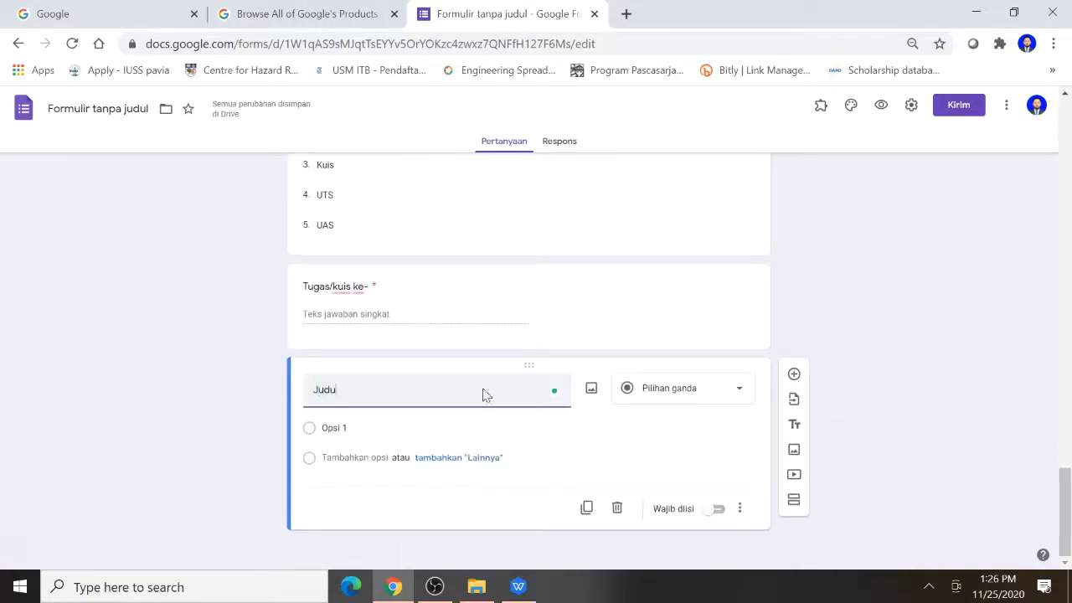
pyautogui.write('l T')
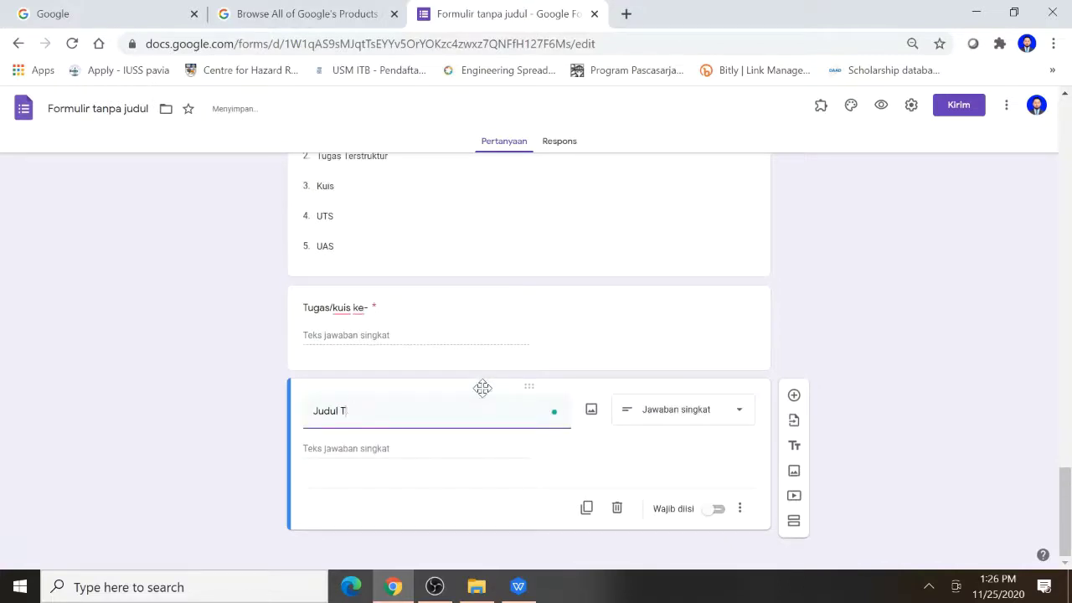
pyautogui.write('Ugasgas')
pyautogui.click(700, 423)
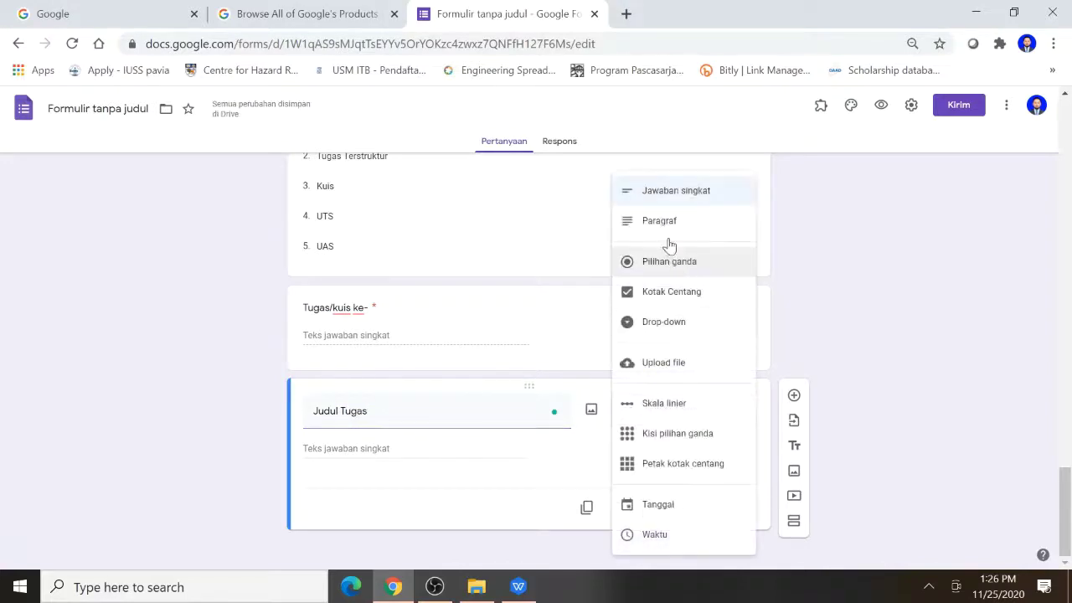
pyautogui.click(682, 192)
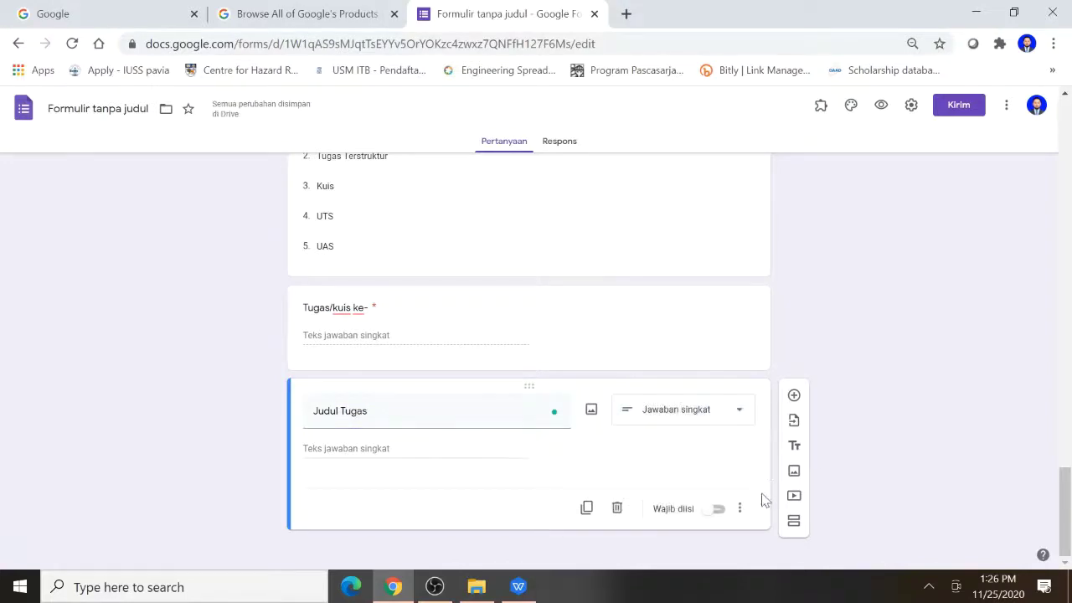
pyautogui.click(720, 509)
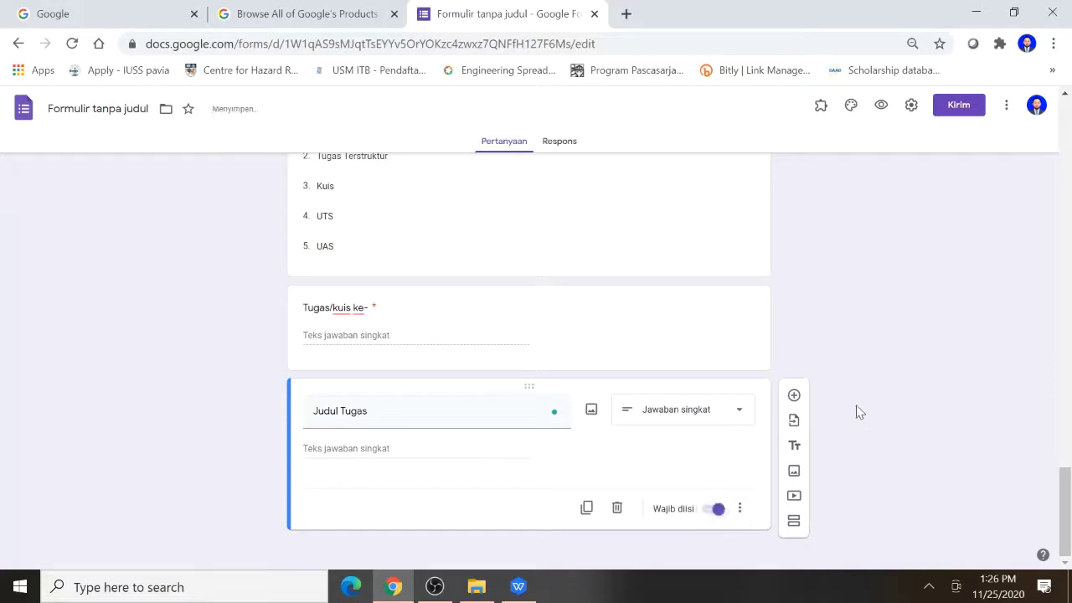
# Add a new question below Judul Tugas and title it "Silahkan upload tugas anda disini:"
pyautogui.scroll(10, 847, 402)
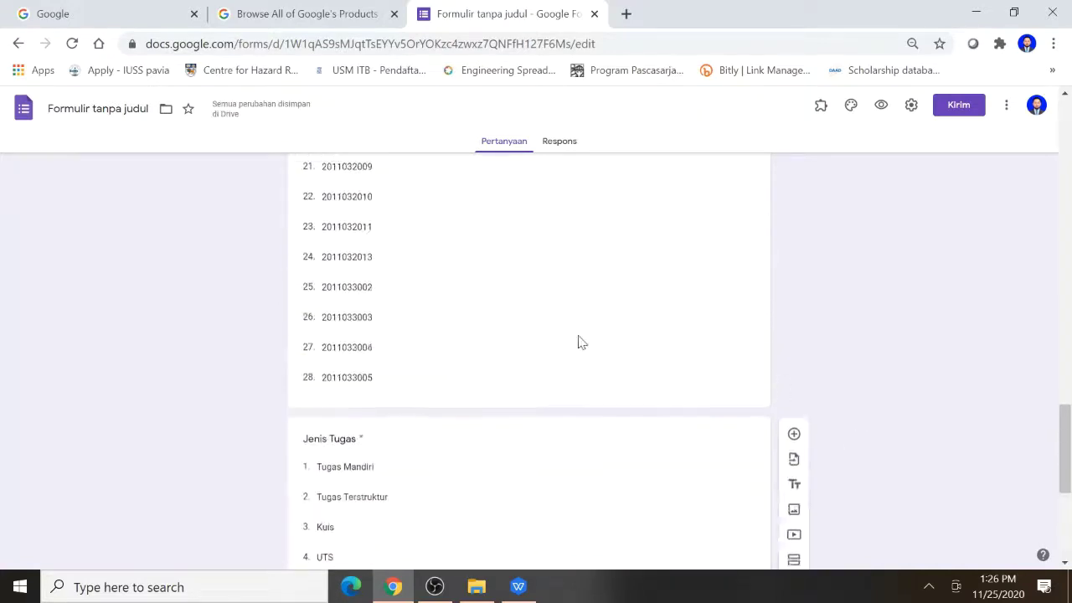
pyautogui.scroll(-4, 577, 343)
pyautogui.scroll(-2, 553, 374)
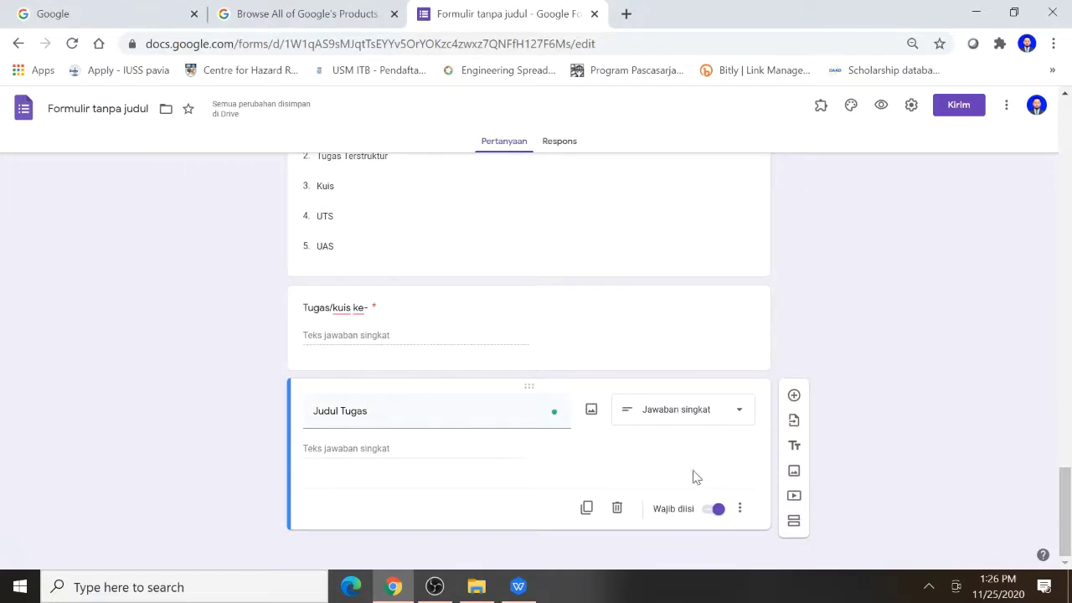
pyautogui.click(794, 396)
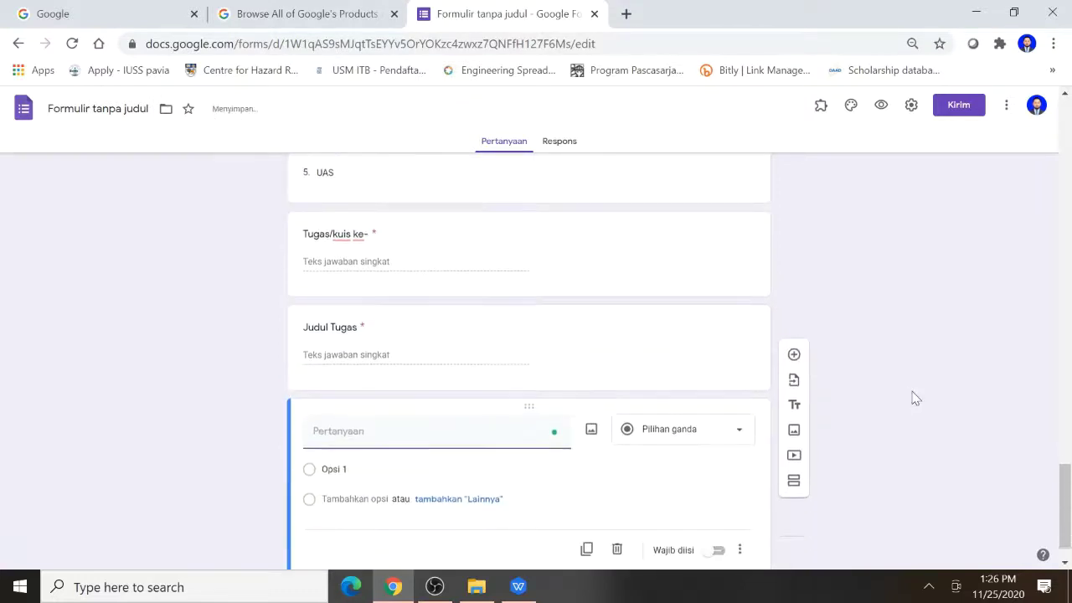
pyautogui.write('Silah')
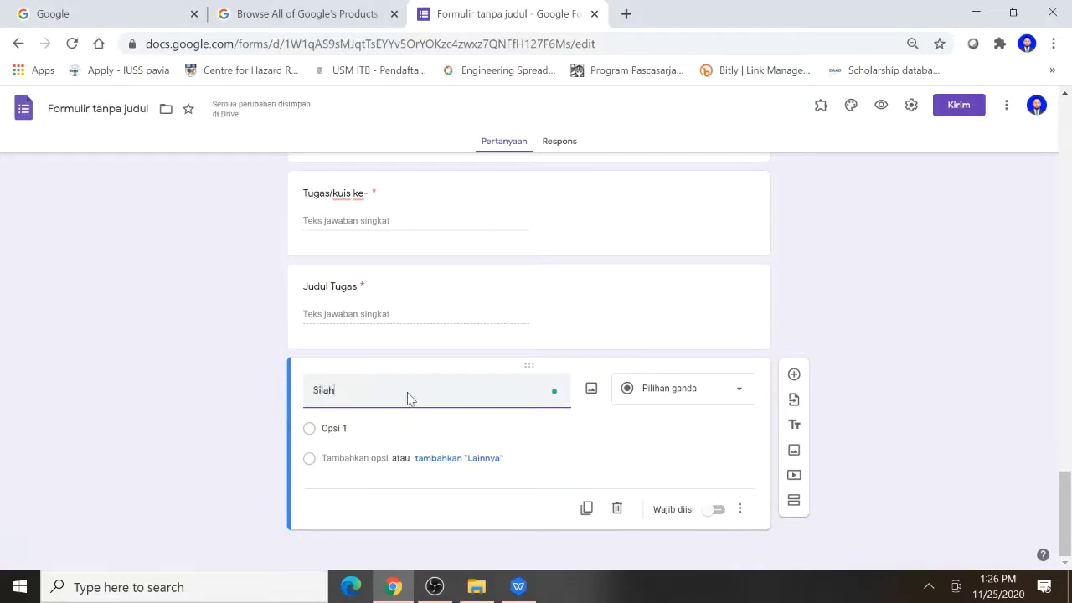
pyautogui.write('kan upload')
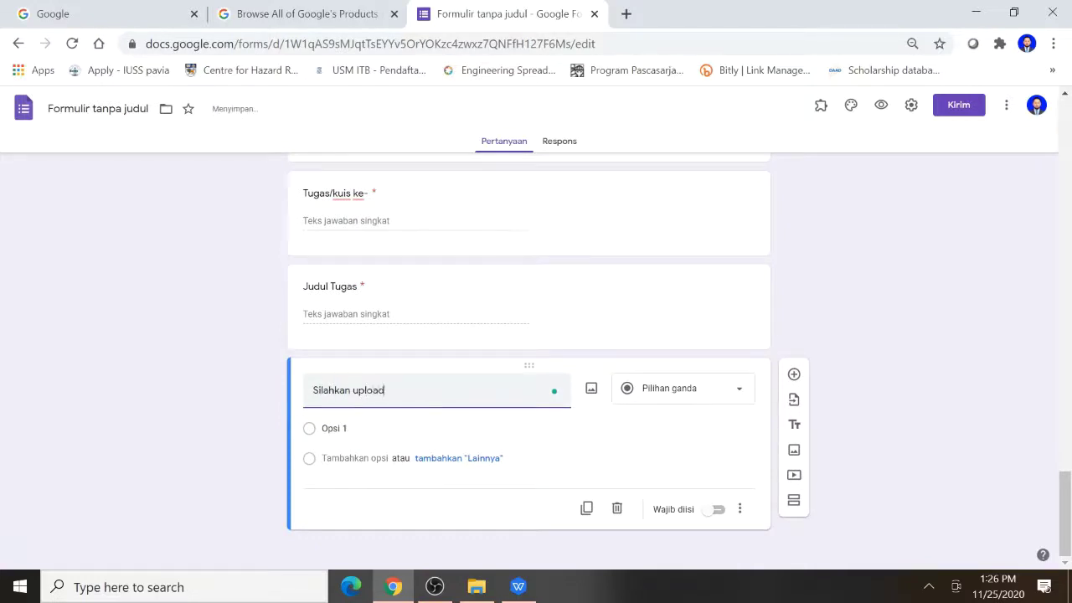
pyautogui.write(' tugas and')
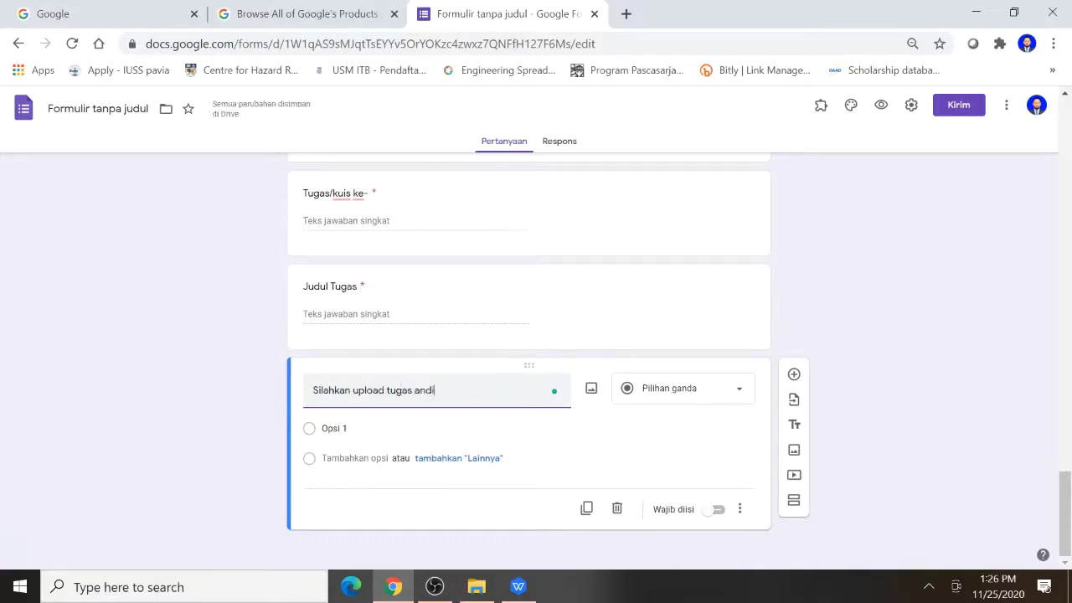
pyautogui.write('a disini:')
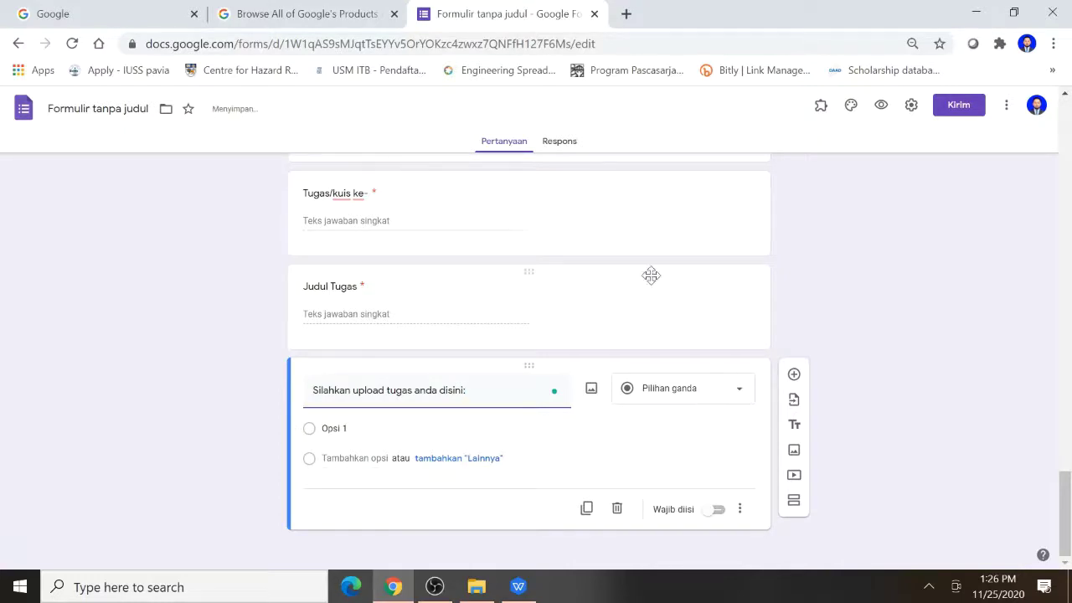
# Change the new question's type to Upload file and allow respondents to upload files to Drive
pyautogui.click(739, 394)
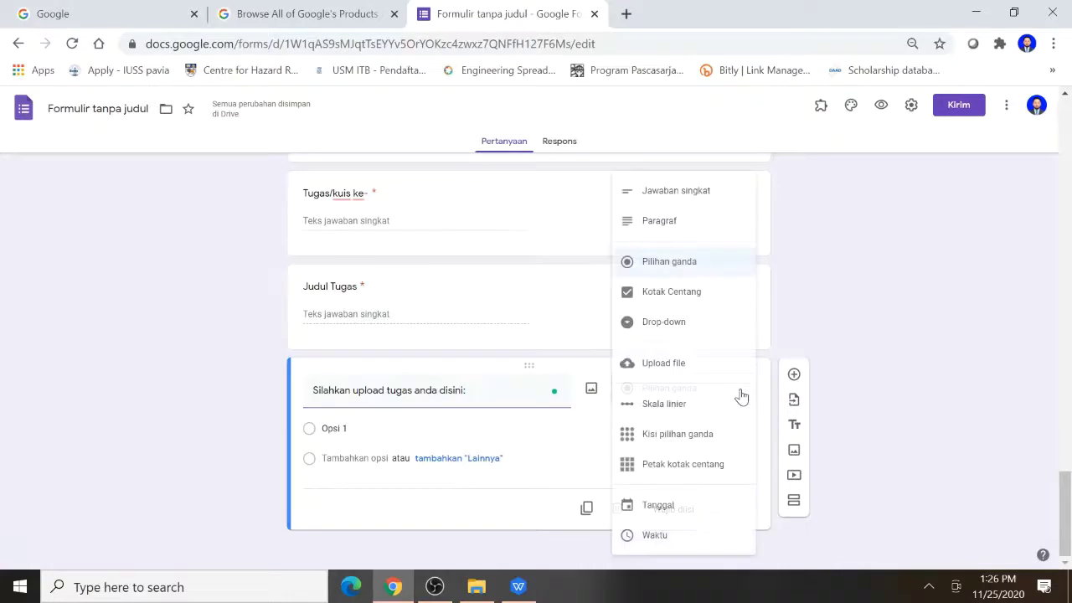
pyautogui.click(657, 365)
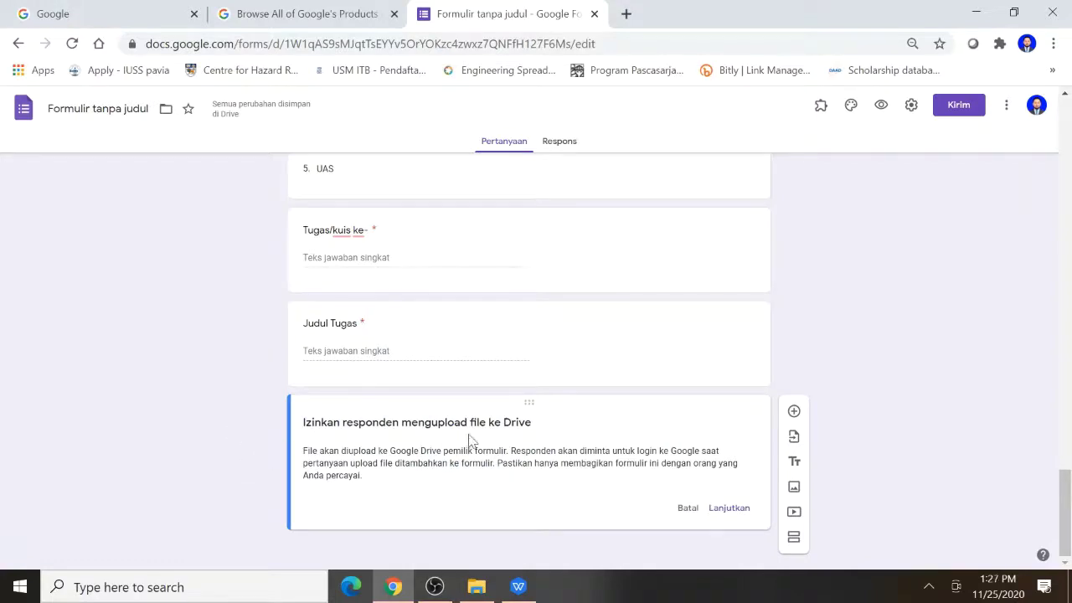
pyautogui.click(728, 509)
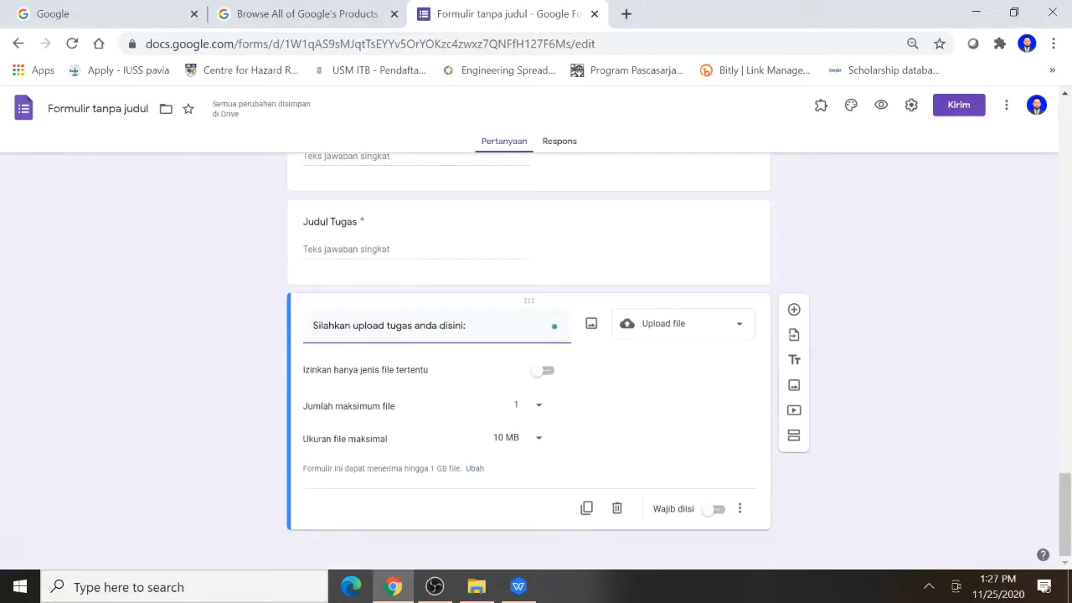
# Leave file types unrestricted for the upload question and set its maximum number of files to 5 and maximum file size to 100 MB
pyautogui.click(545, 372)
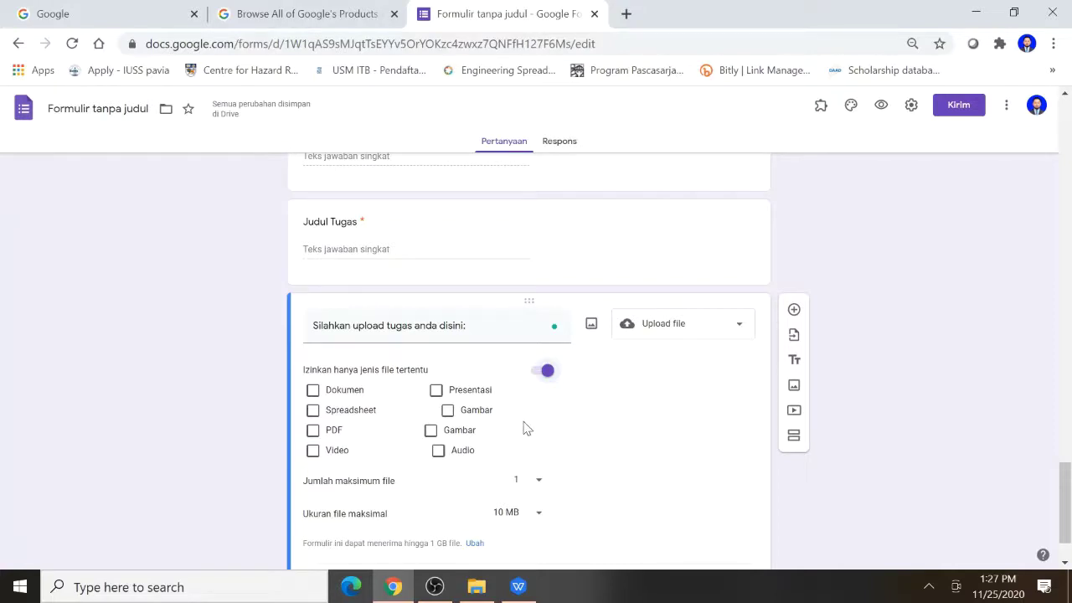
pyautogui.click(533, 374)
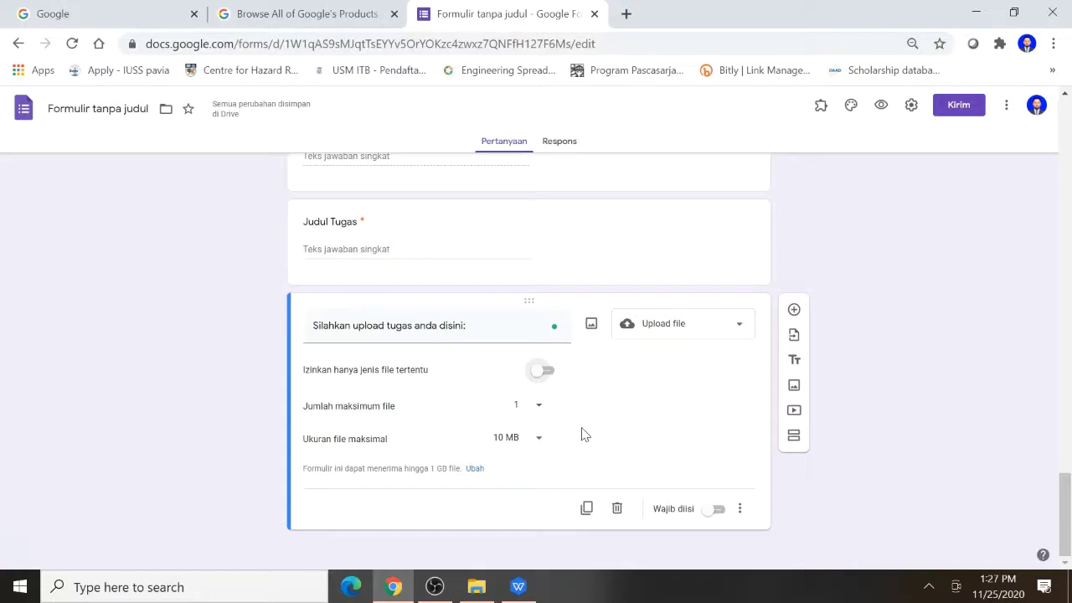
pyautogui.click(539, 407)
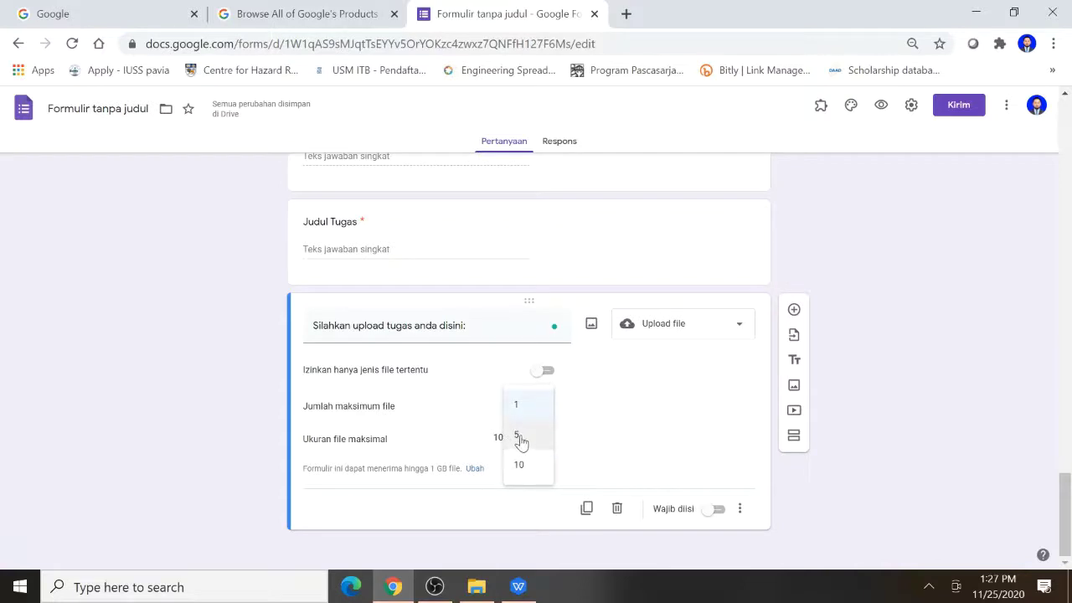
pyautogui.click(518, 438)
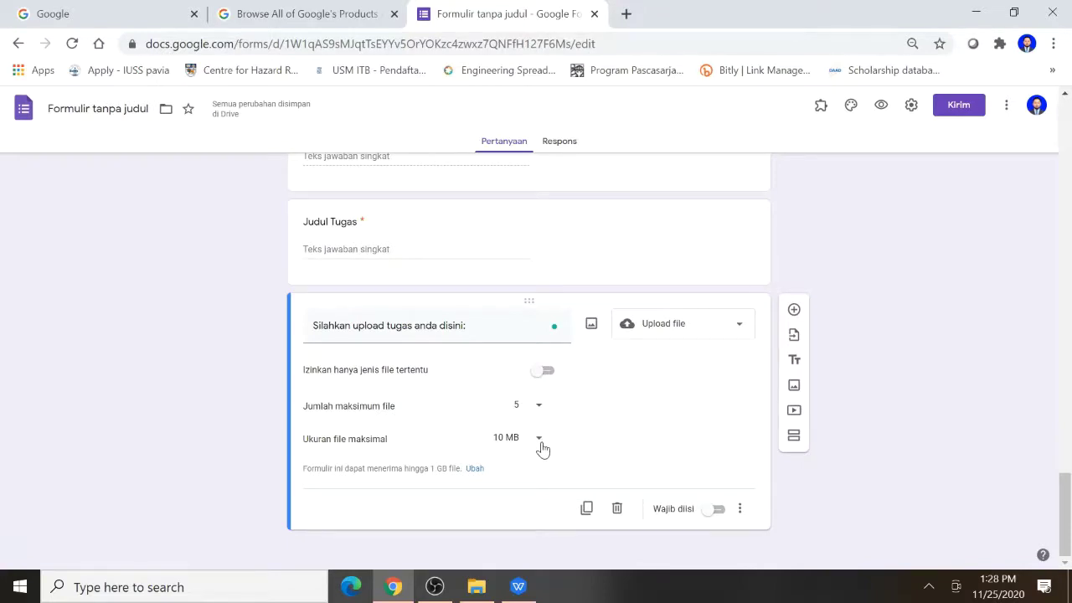
pyautogui.click(540, 444)
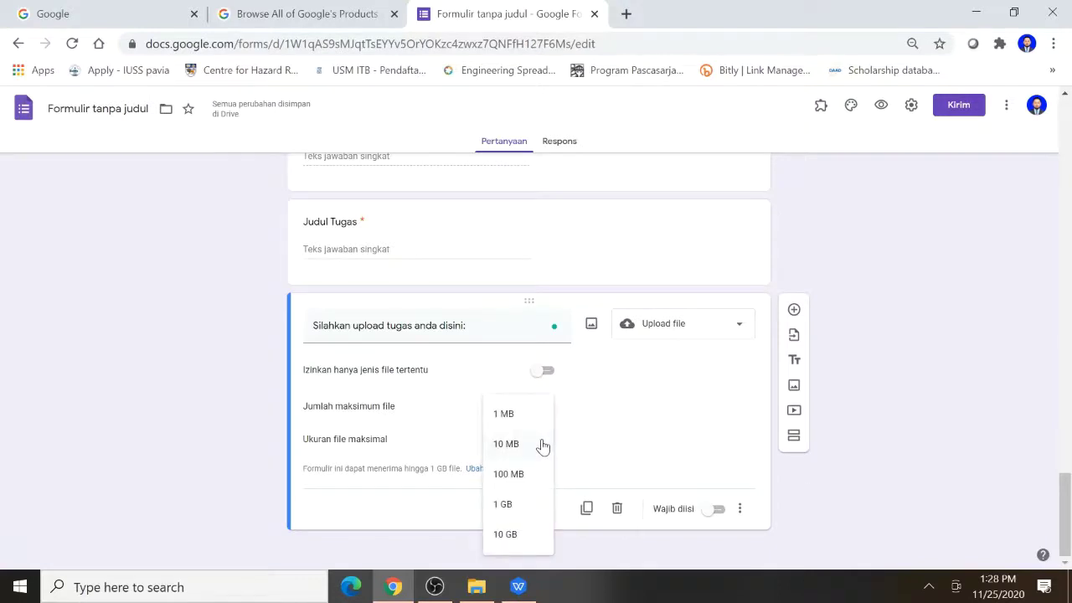
pyautogui.click(543, 445)
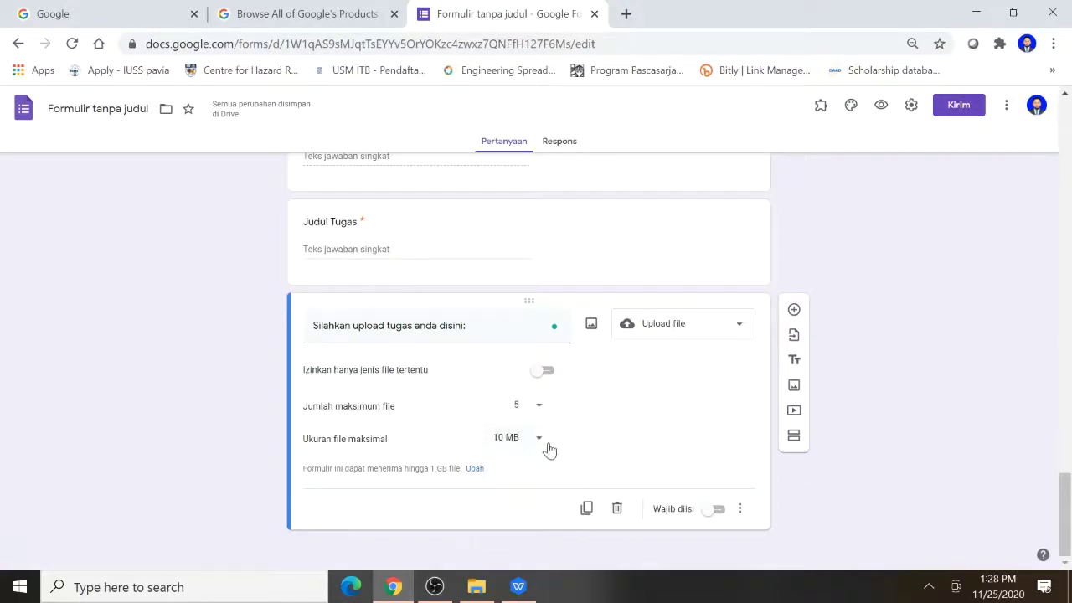
pyautogui.click(540, 441)
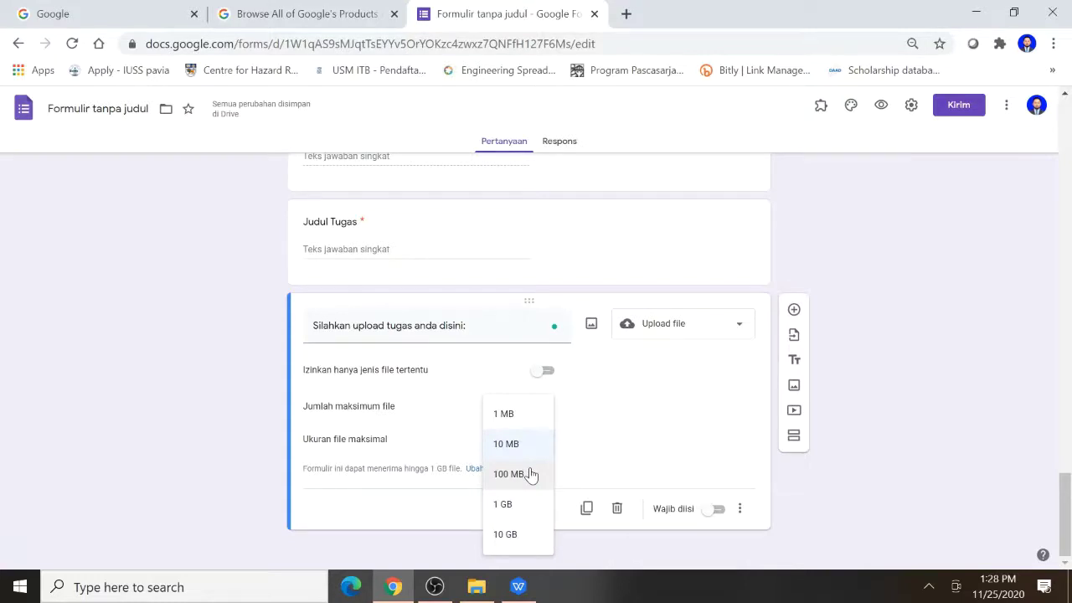
pyautogui.click(530, 474)
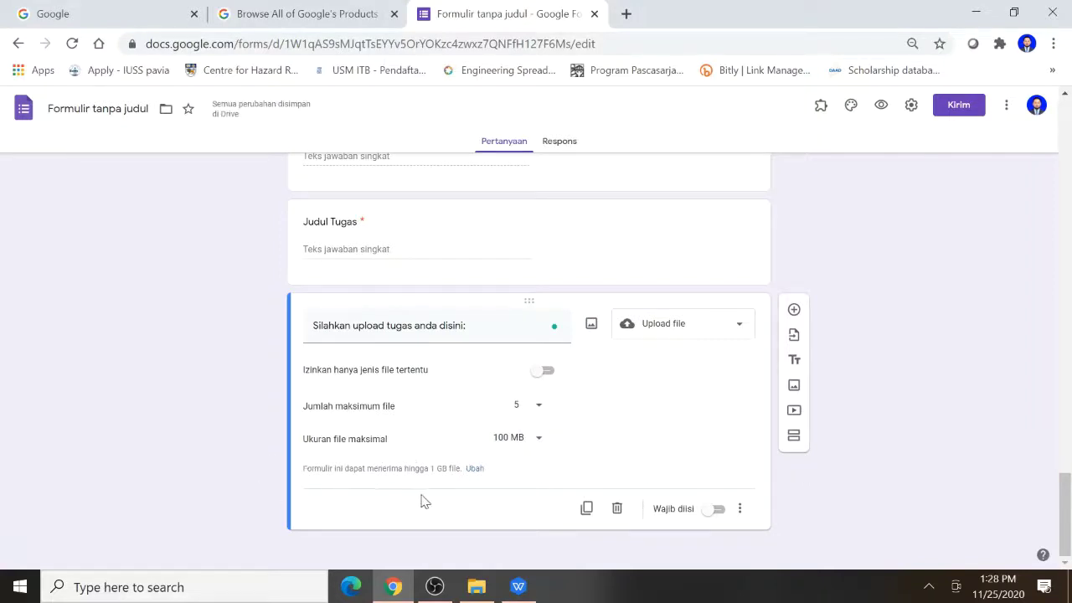
# Set the form's maximum size for all uploaded files to 100 GB, save the setting, and make the upload question required
pyautogui.click(475, 469)
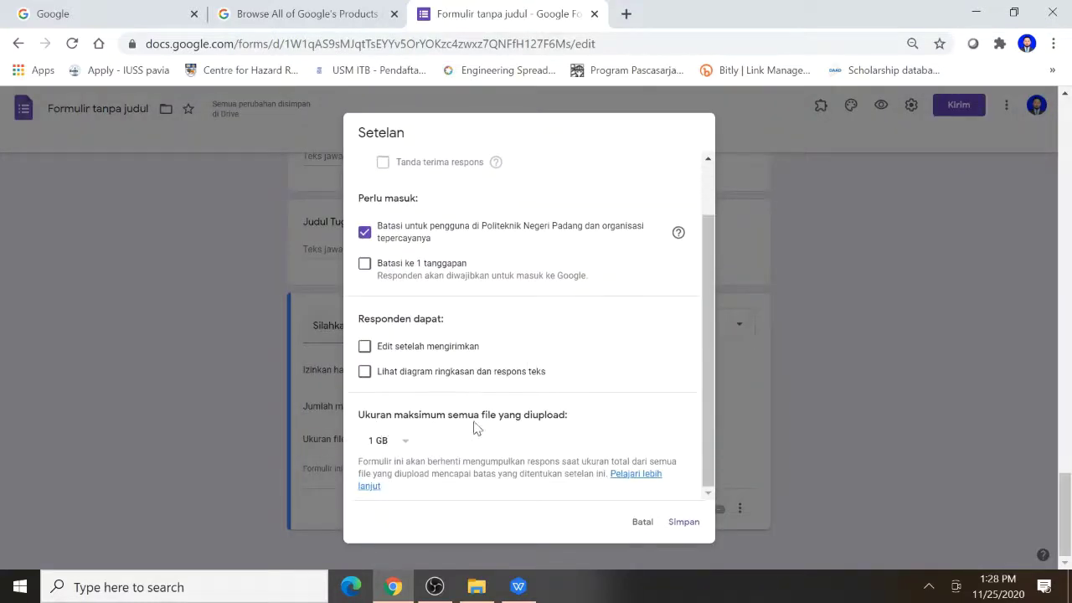
pyautogui.click(403, 449)
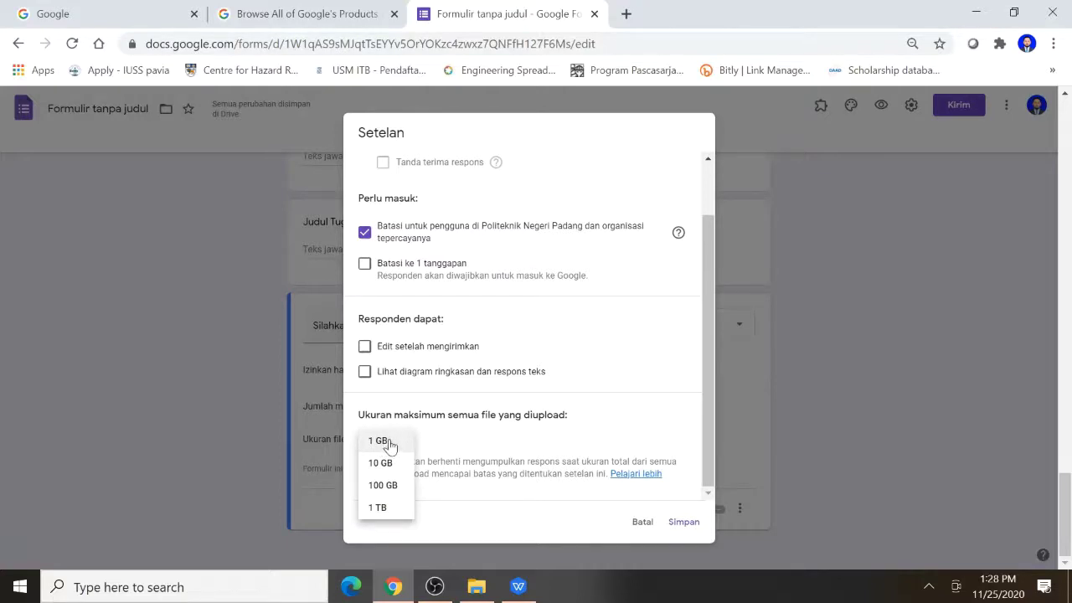
pyautogui.click(392, 490)
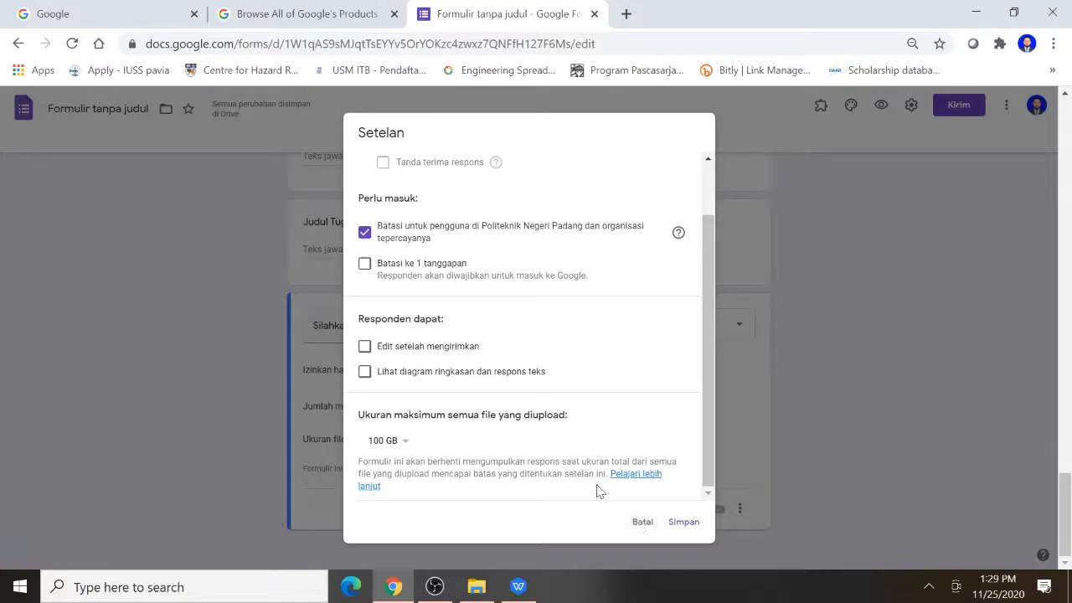
pyautogui.click(400, 441)
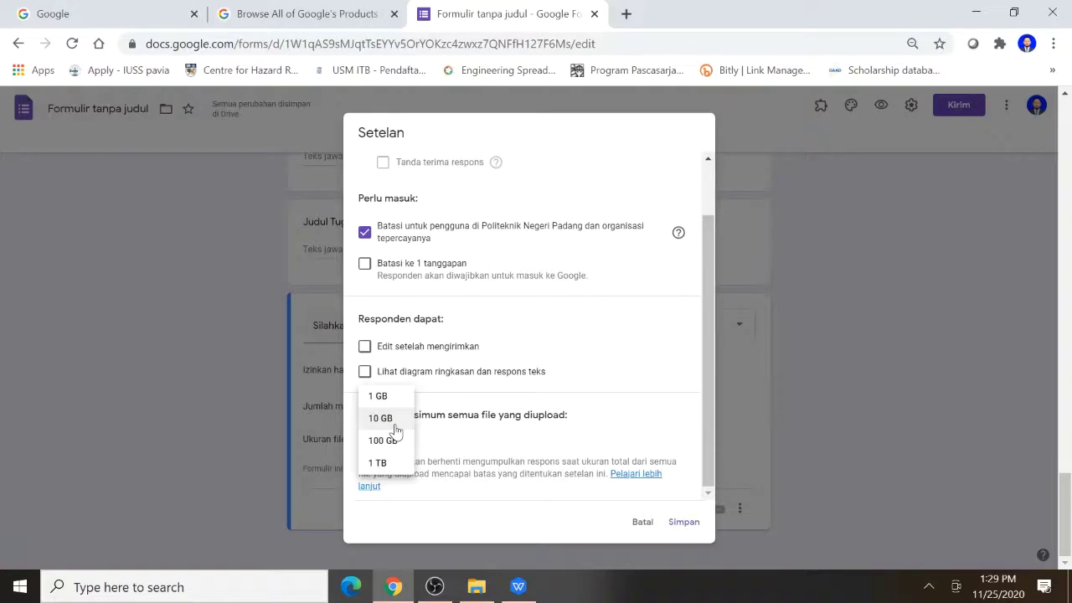
pyautogui.click(395, 442)
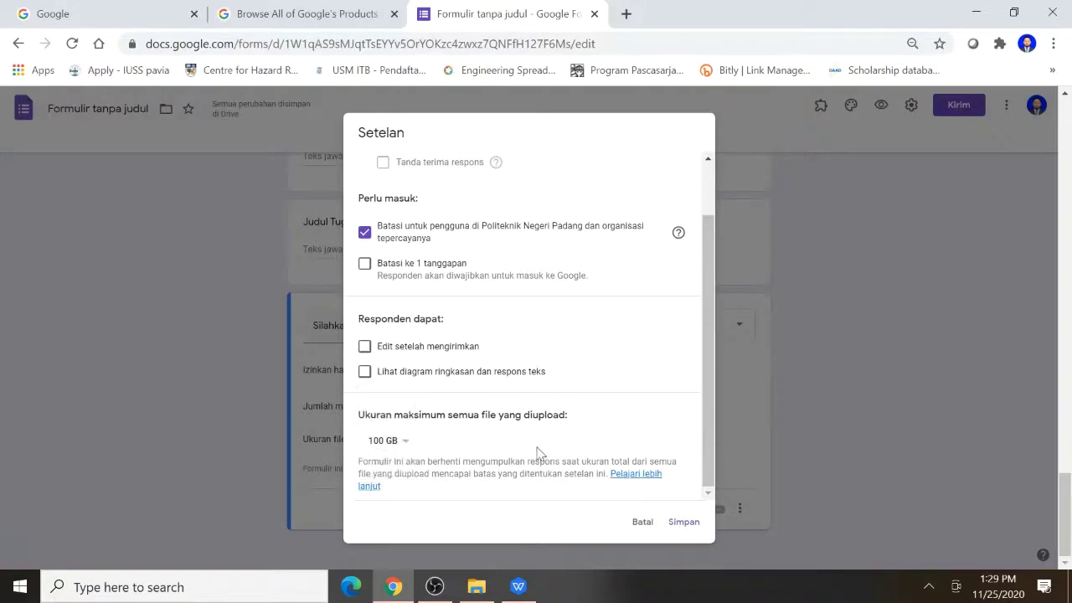
pyautogui.click(684, 524)
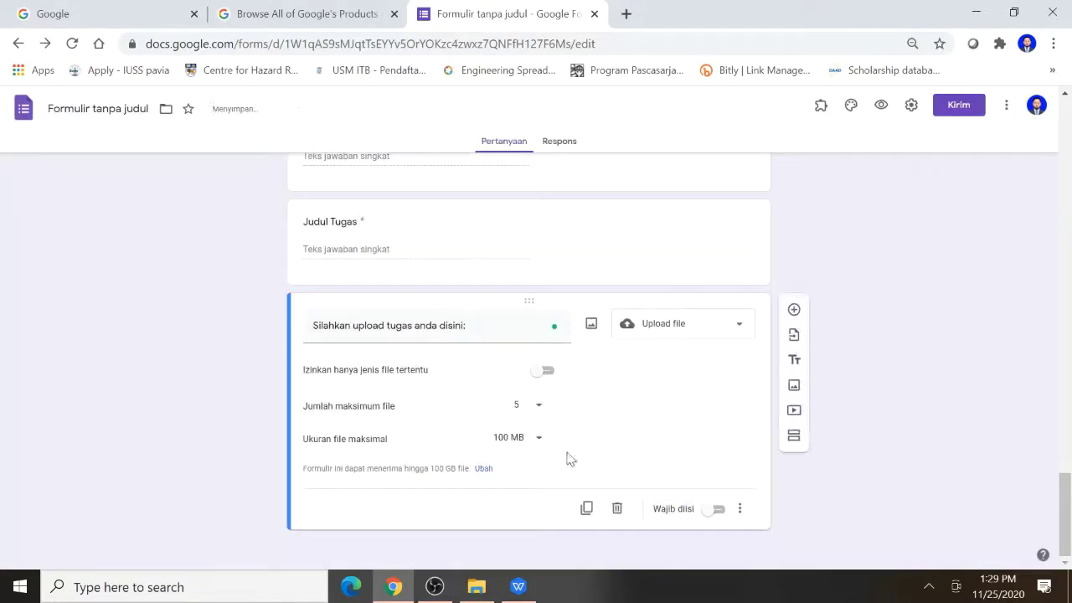
pyautogui.click(724, 509)
# Rename the untitled form file to match the form title, "Tugas Mekanika Teknik 1"
pyautogui.scroll(10, 574, 265)
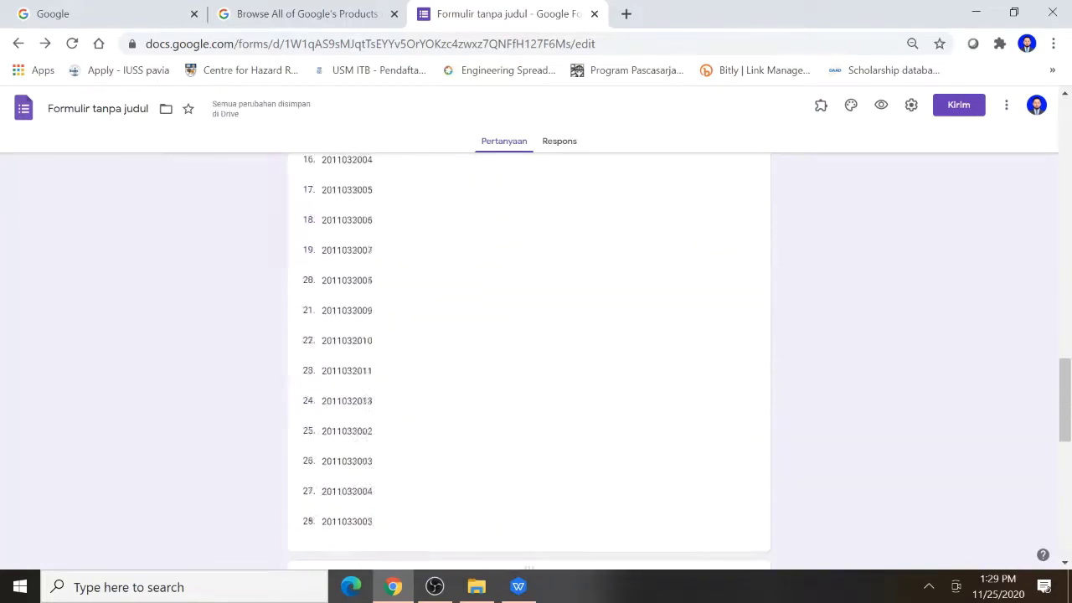
pyautogui.scroll(15, 352, 215)
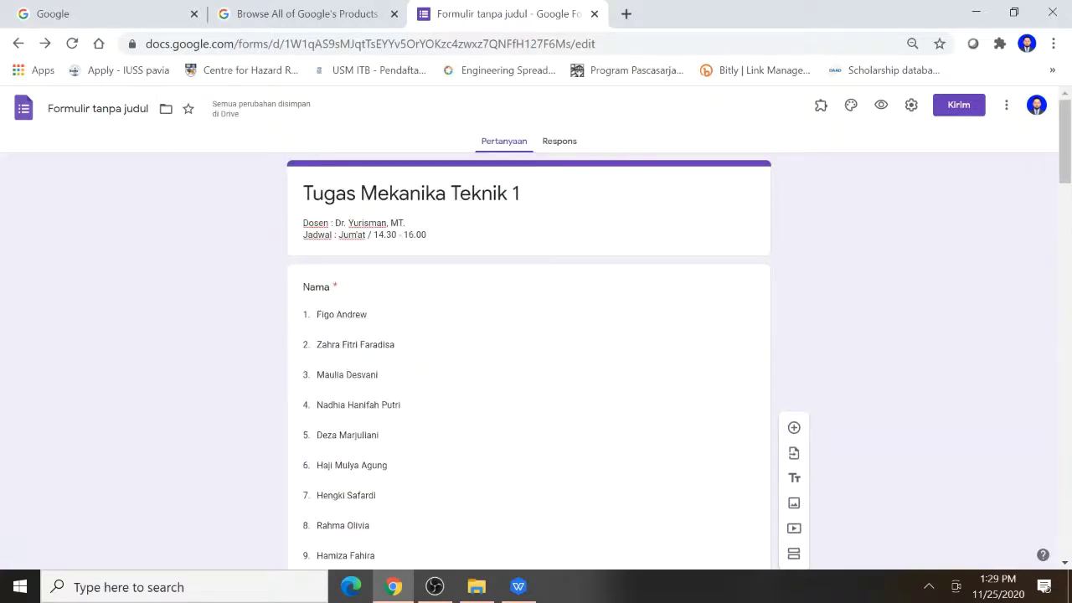
pyautogui.click(84, 109)
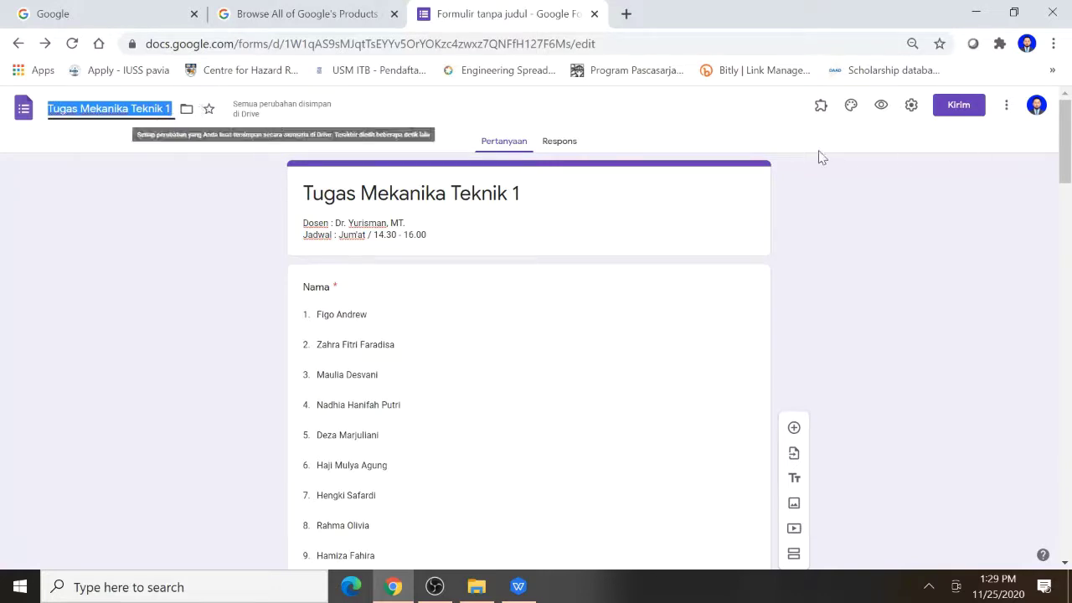
pyautogui.click(886, 212)
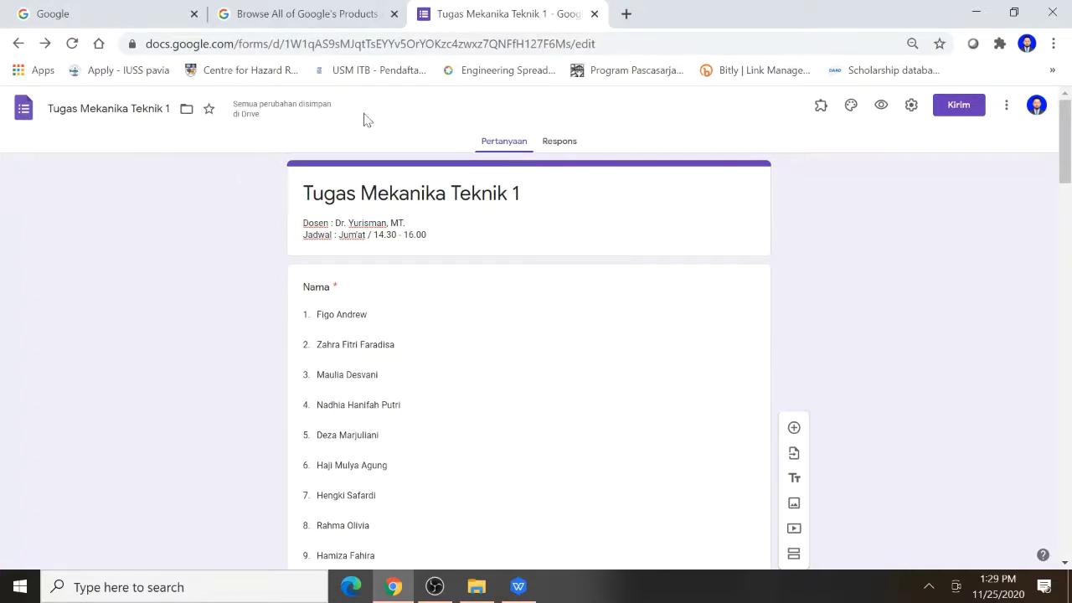
# Insert the bookshelf illustration from the Kantor dan Sekolah themes as the form's header image and set the font style to Formal
pyautogui.click(851, 107)
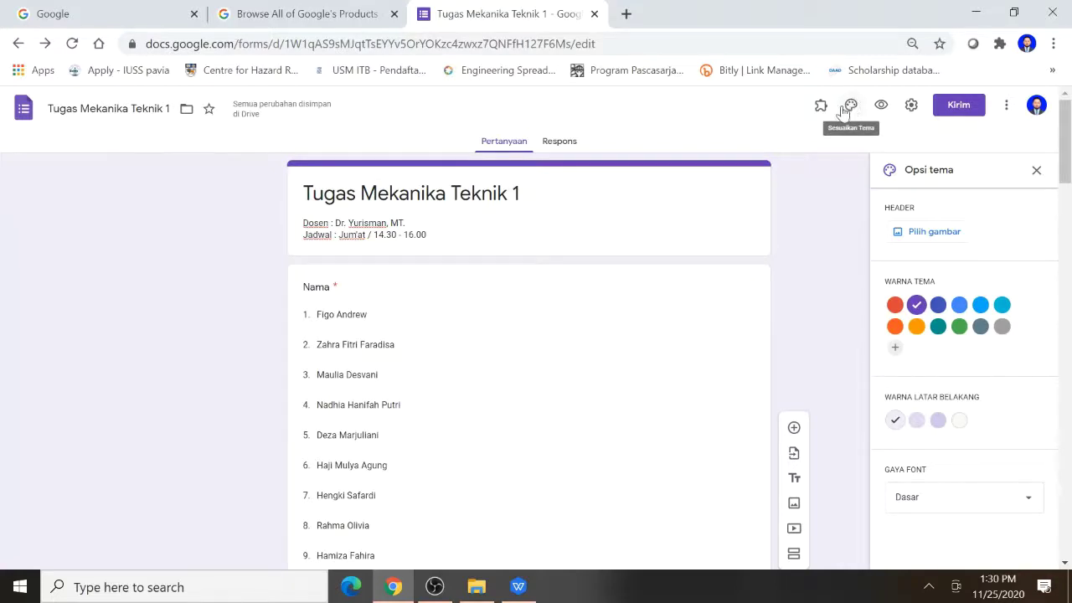
pyautogui.click(928, 235)
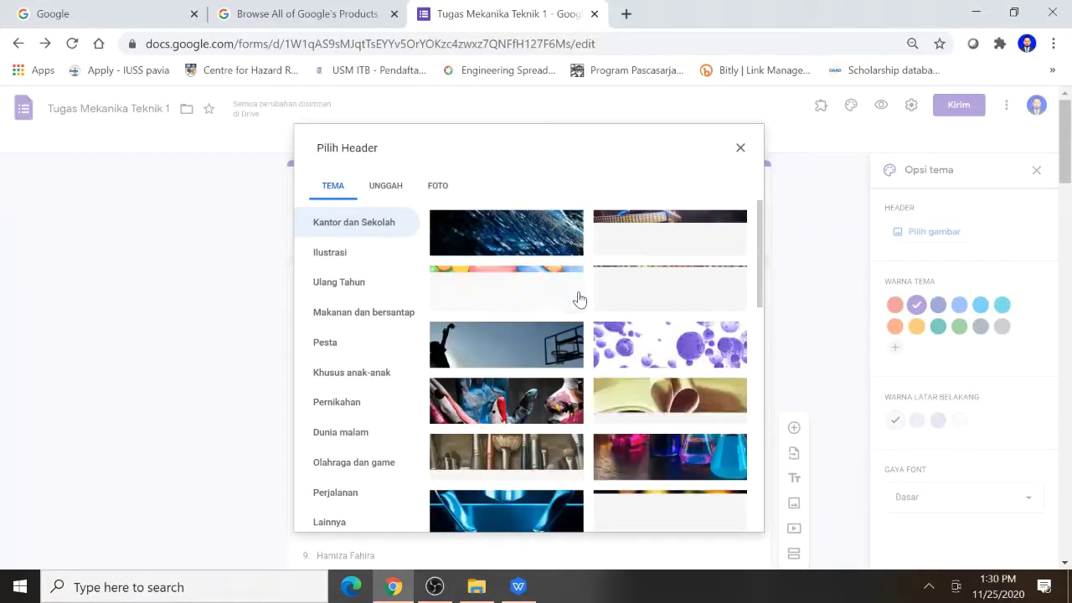
pyautogui.scroll(-2, 576, 327)
pyautogui.scroll(-8, 576, 332)
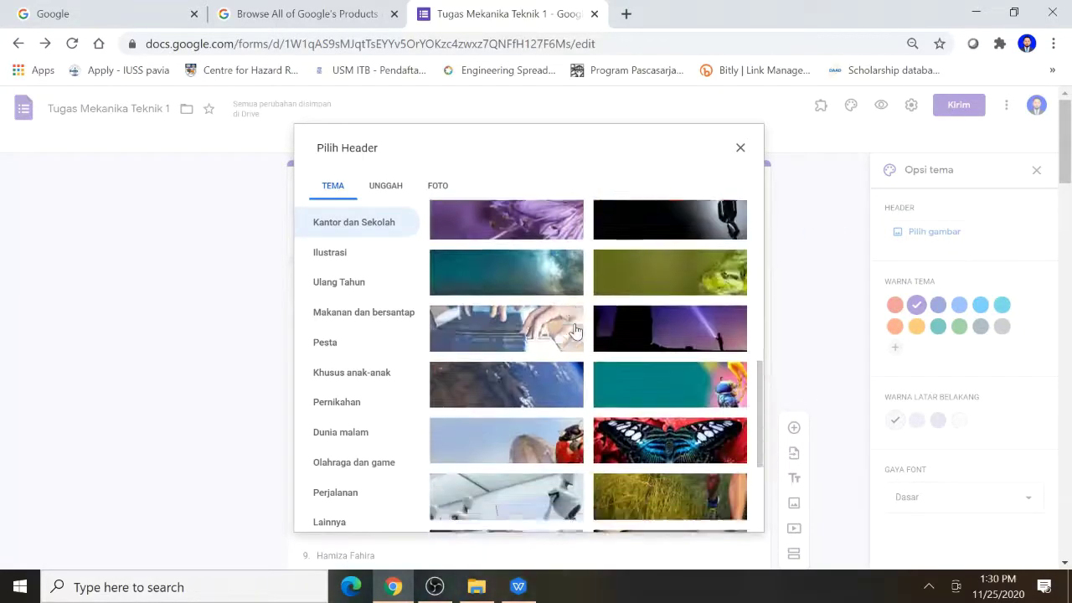
pyautogui.click(542, 416)
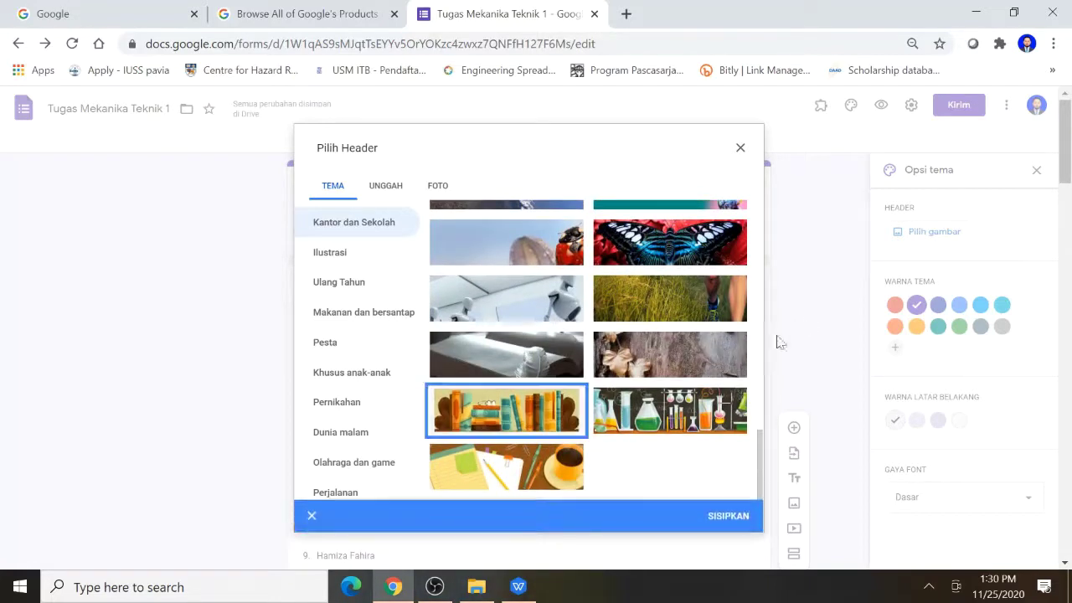
pyautogui.click(722, 518)
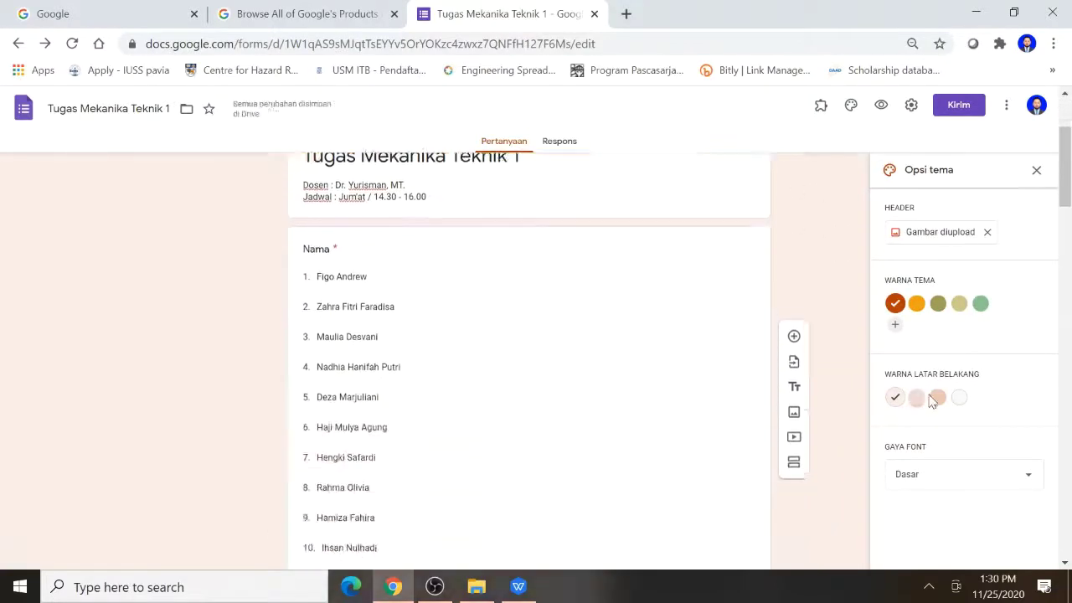
pyautogui.click(993, 473)
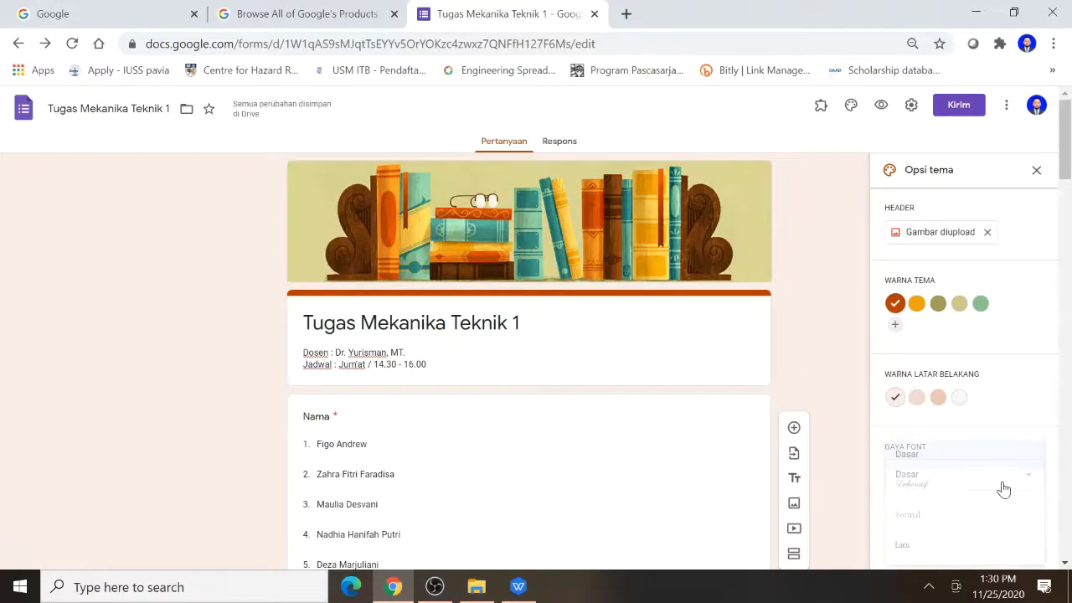
pyautogui.click(914, 518)
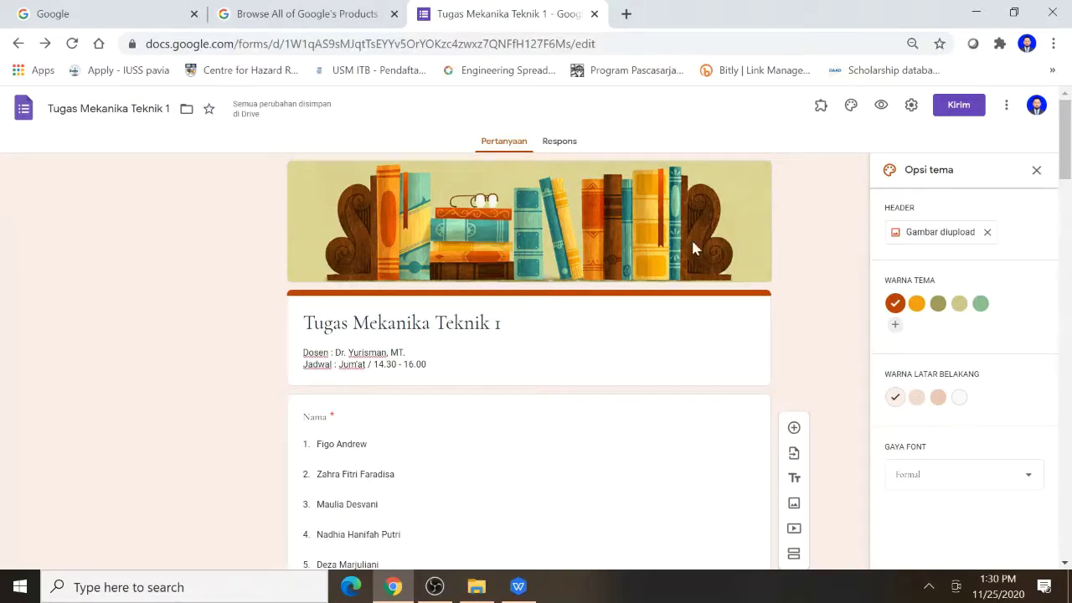
# Remove the form's Politeknik Negeri Padang user restriction, let respondents see summary charts and text responses, and save the settings
pyautogui.click(1037, 171)
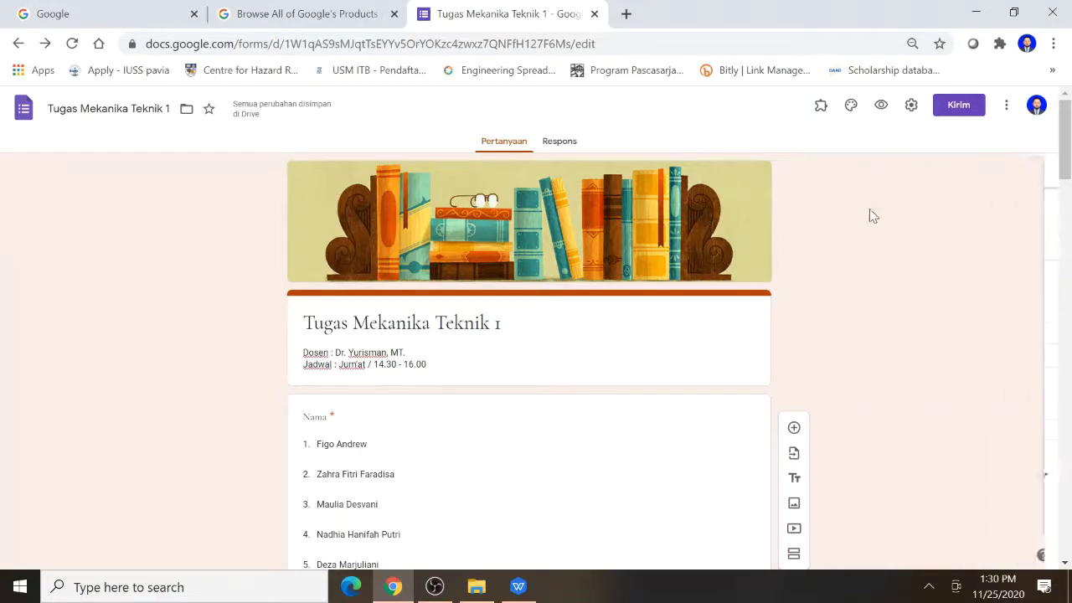
pyautogui.click(910, 108)
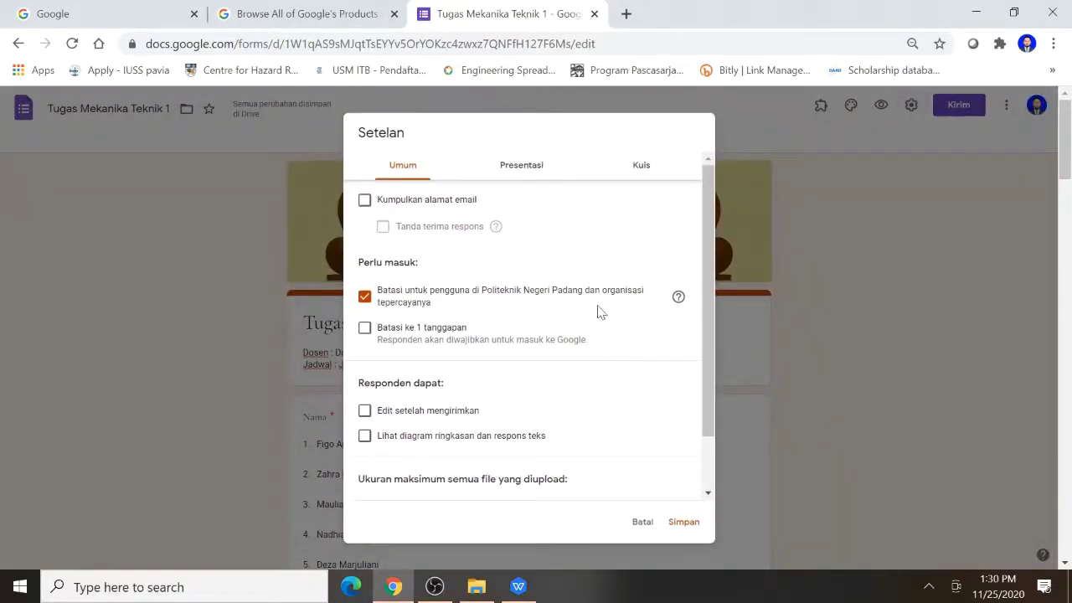
pyautogui.click(365, 297)
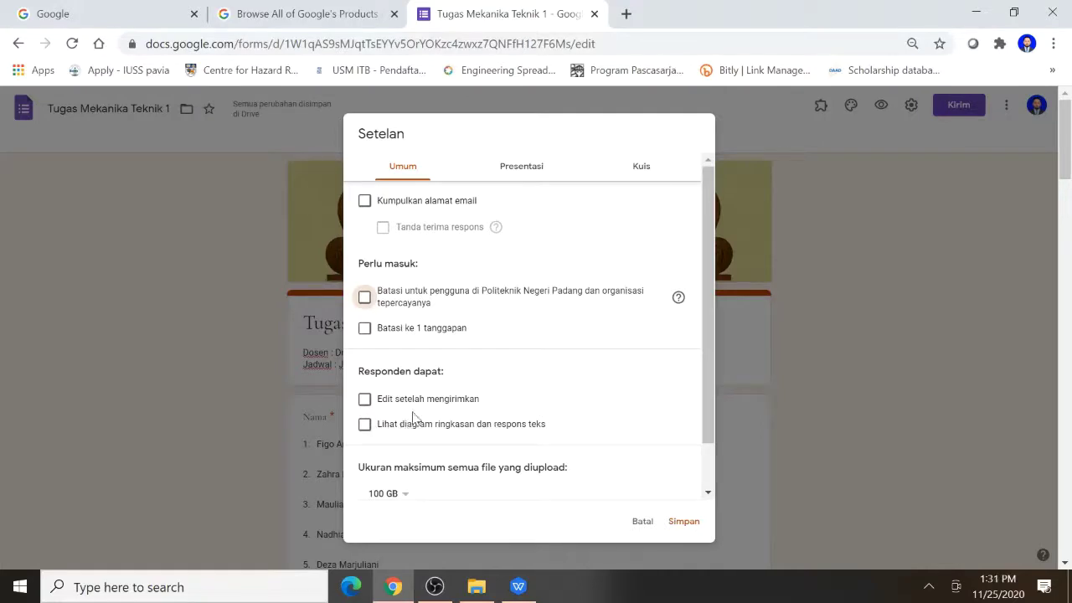
pyautogui.click(365, 425)
pyautogui.click(692, 522)
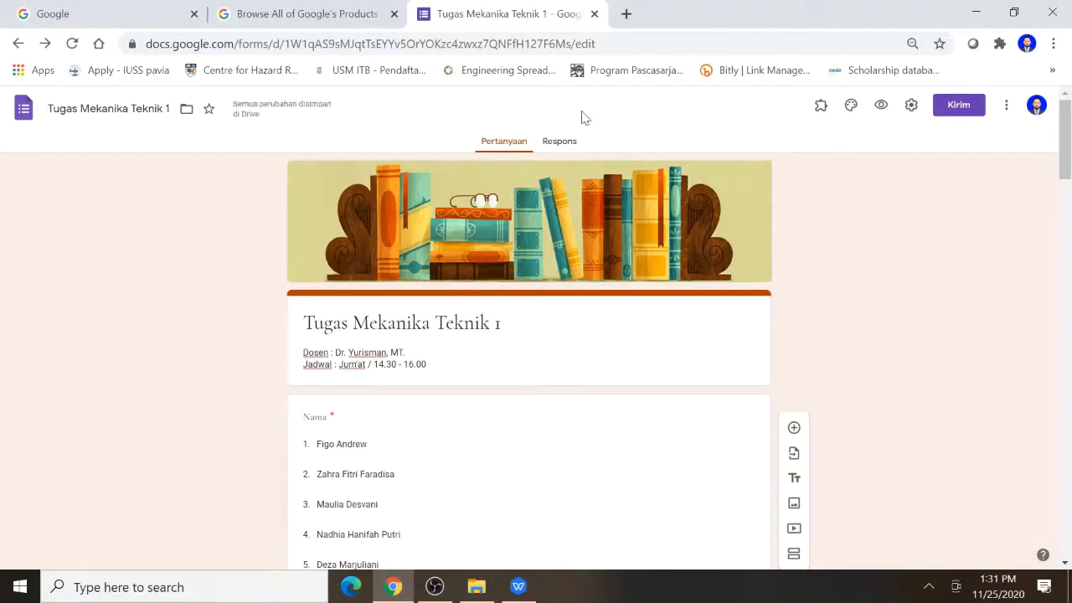
# Preview the form as a respondent and check the answer choices of the Nama and No.BP questions
pyautogui.click(880, 107)
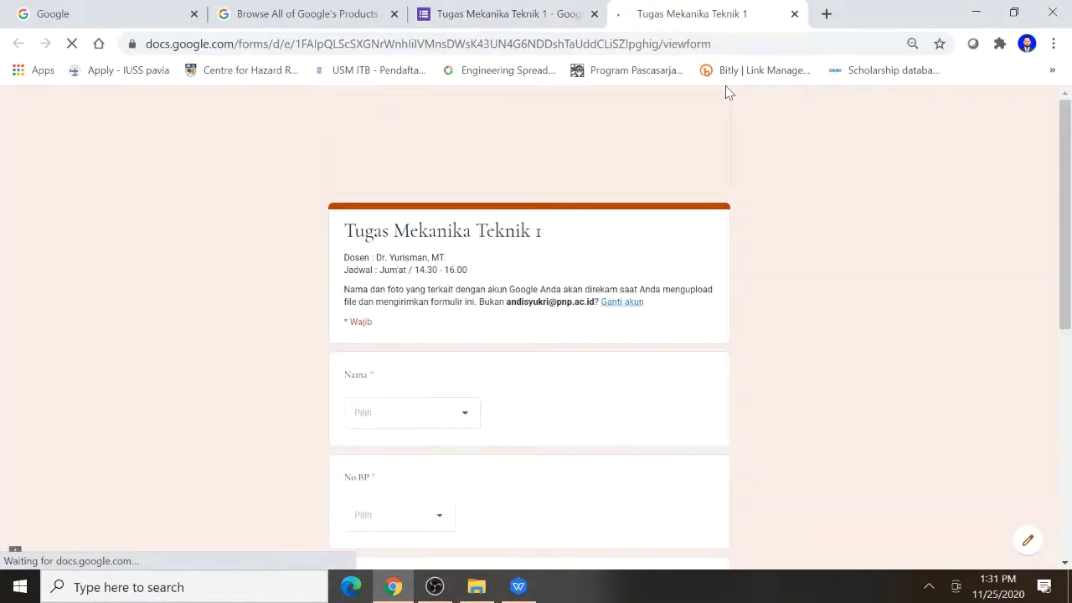
pyautogui.scroll(-3, 553, 196)
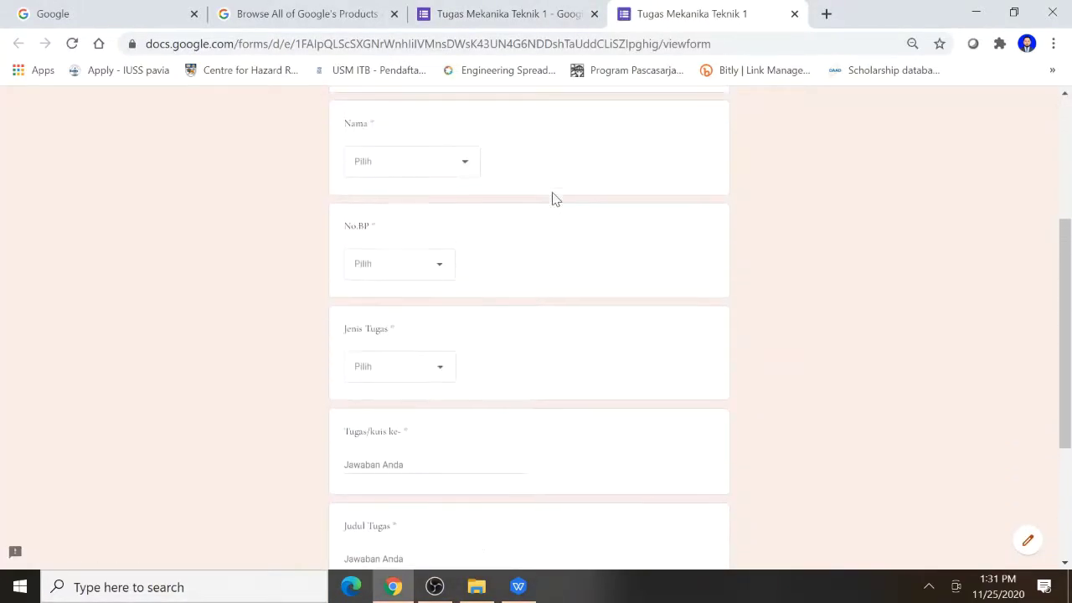
pyautogui.click(463, 167)
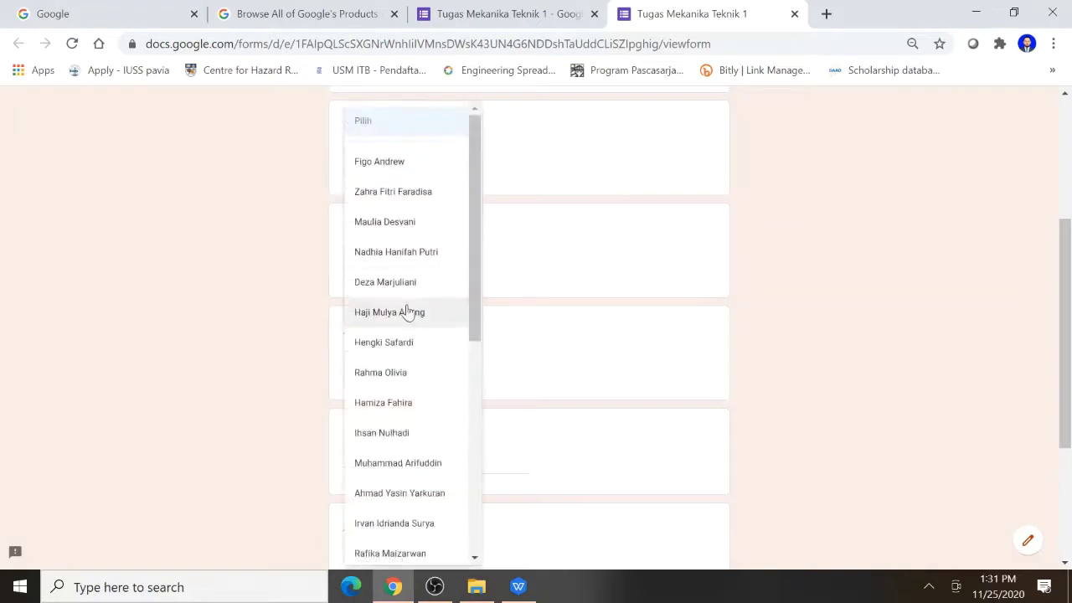
pyautogui.click(585, 127)
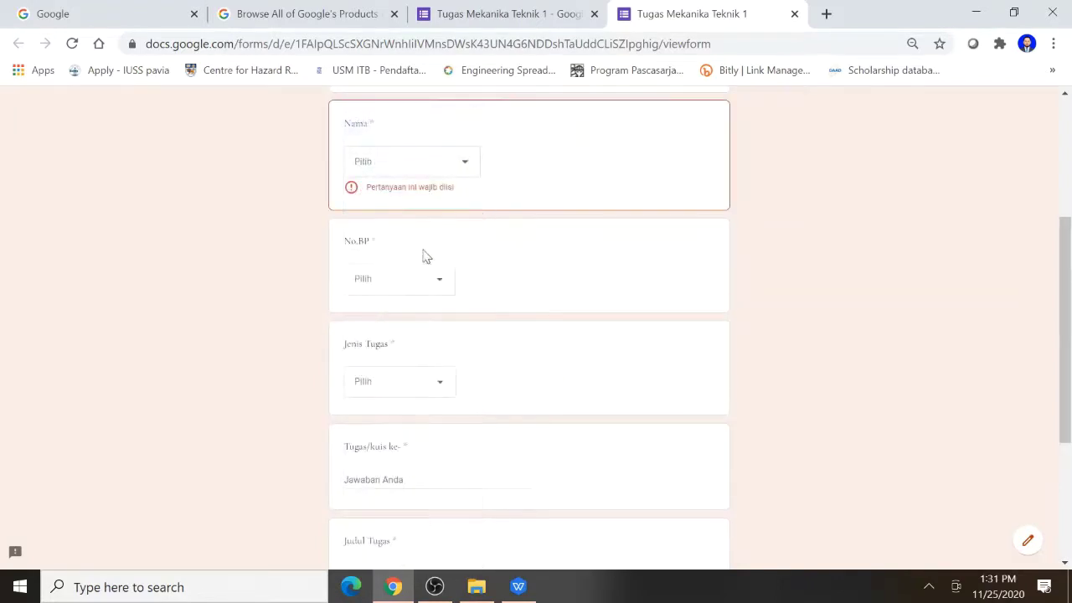
pyautogui.click(438, 283)
pyautogui.click(620, 183)
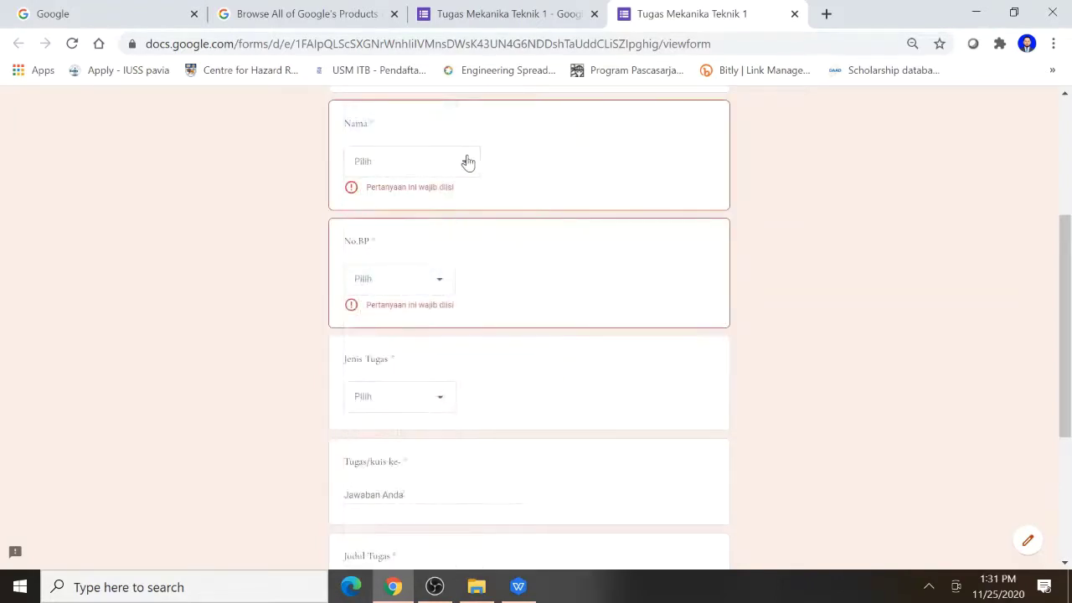
# Answer the Nama and No.BP questions with the first listed student's name and the first listed student number
pyautogui.click(464, 163)
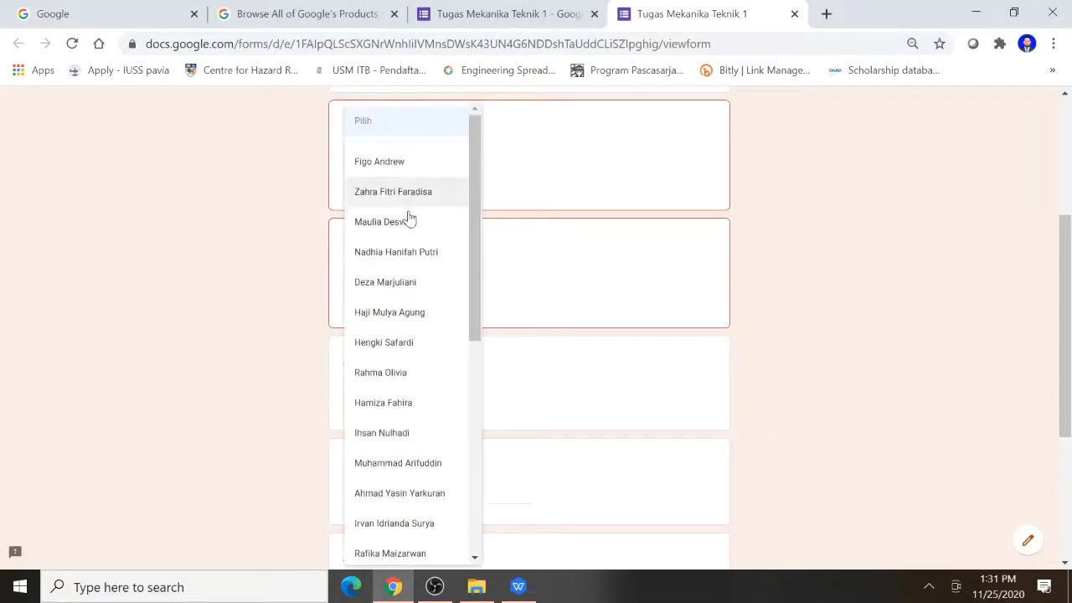
pyautogui.click(393, 166)
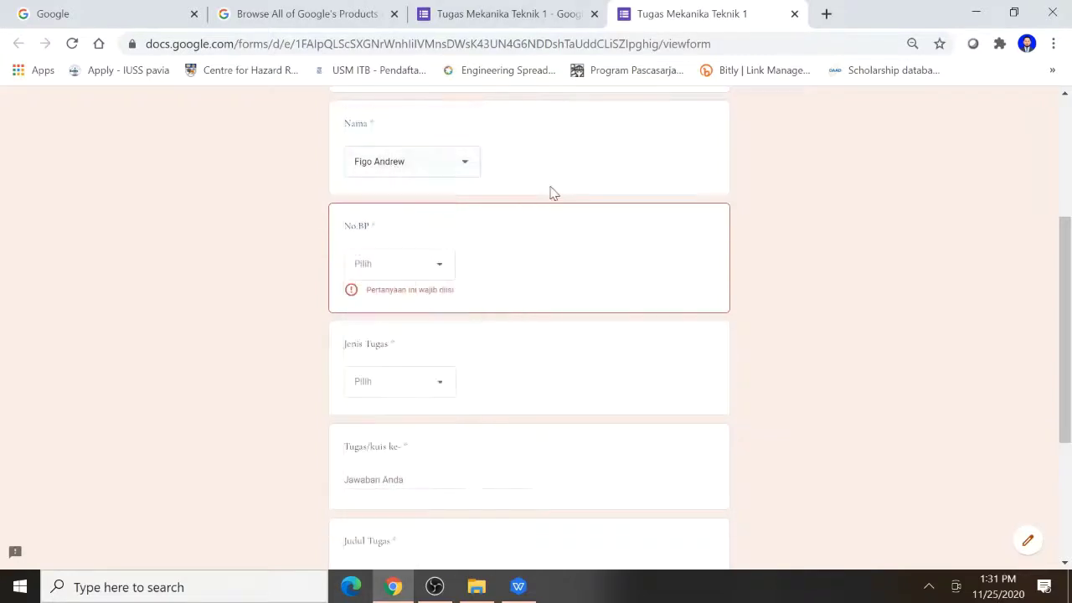
pyautogui.click(444, 269)
pyautogui.click(402, 164)
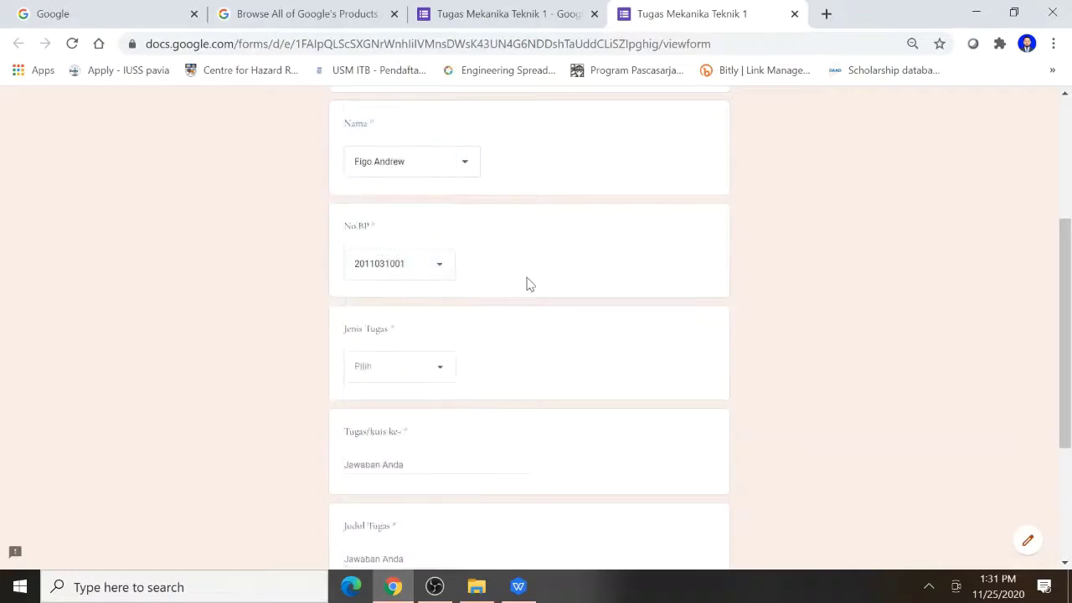
# Fill in the task details with Jenis Tugas "Tugas Mandiri", Tugas/kuis ke- "1" and Judul Tugas "Balok Sederhana"
pyautogui.scroll(-2, 528, 283)
pyautogui.click(444, 289)
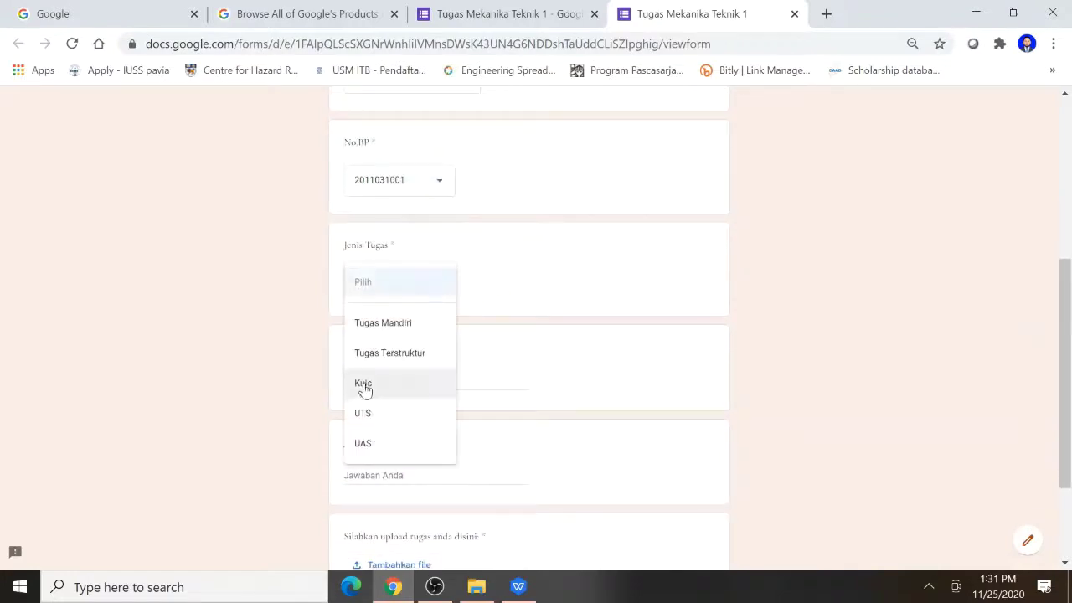
pyautogui.click(383, 323)
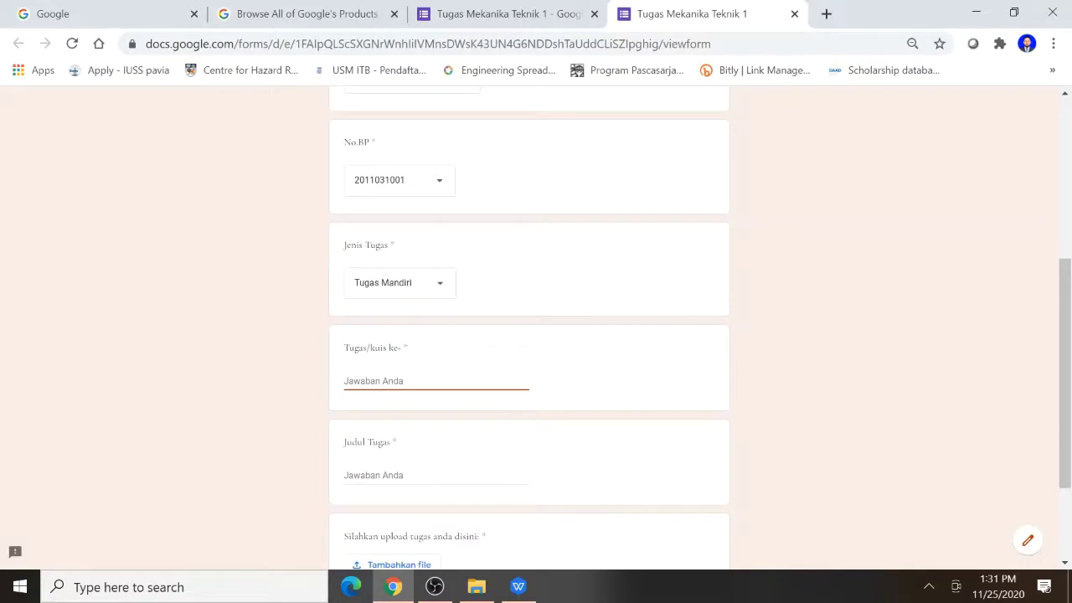
pyautogui.write('1')
pyautogui.scroll(-2, 581, 383)
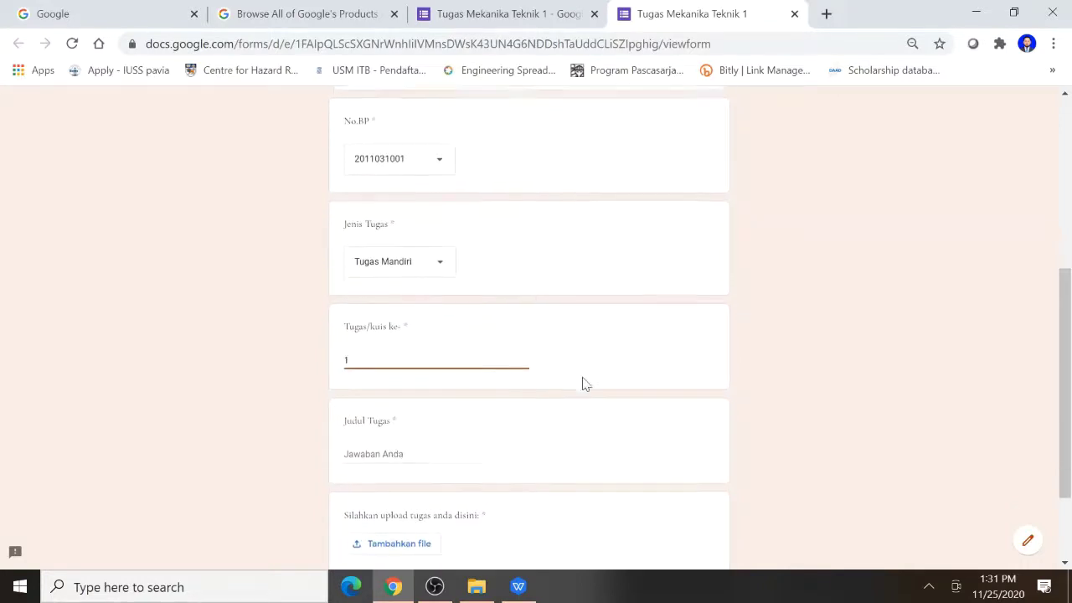
pyautogui.click(373, 331)
pyautogui.write('Balok Sederhana')
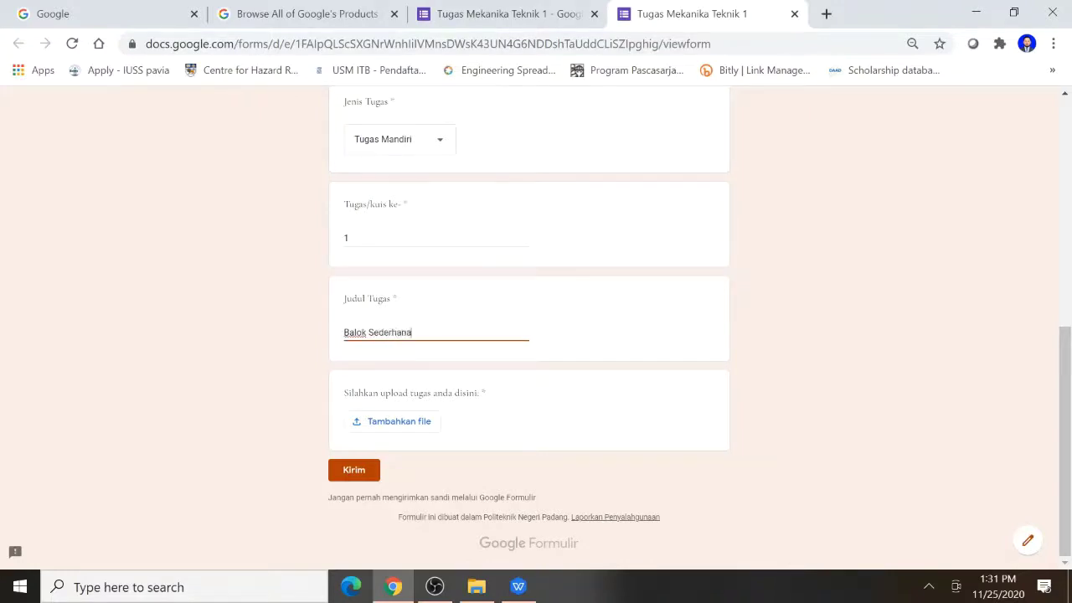
# Upload rundown_1_20112020.pdf from the payitath folder as the assignment file and submit the test response
pyautogui.click(410, 429)
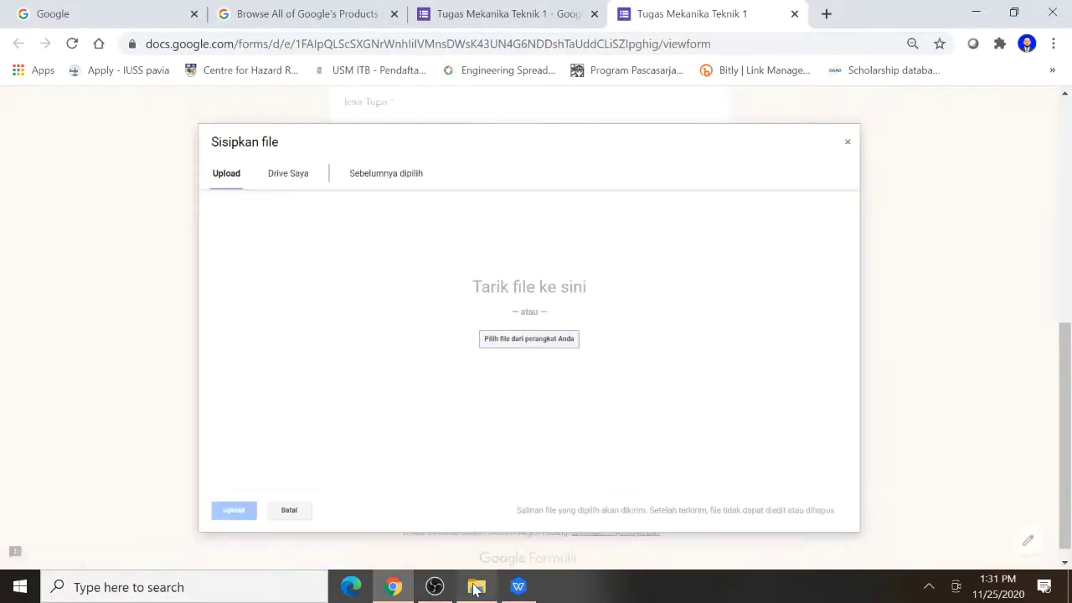
pyautogui.click(475, 586)
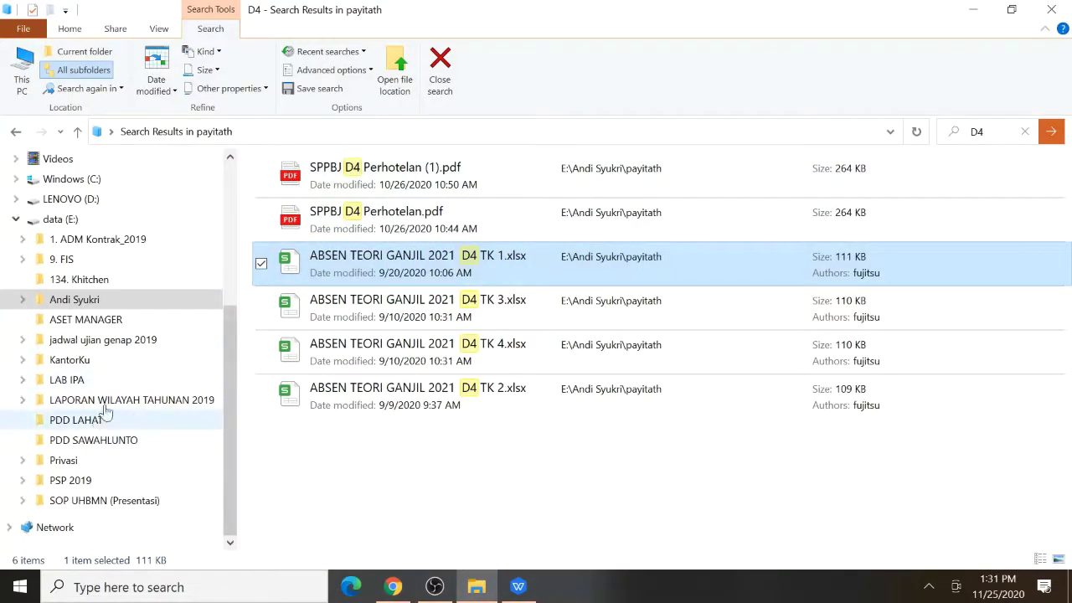
pyautogui.click(81, 301)
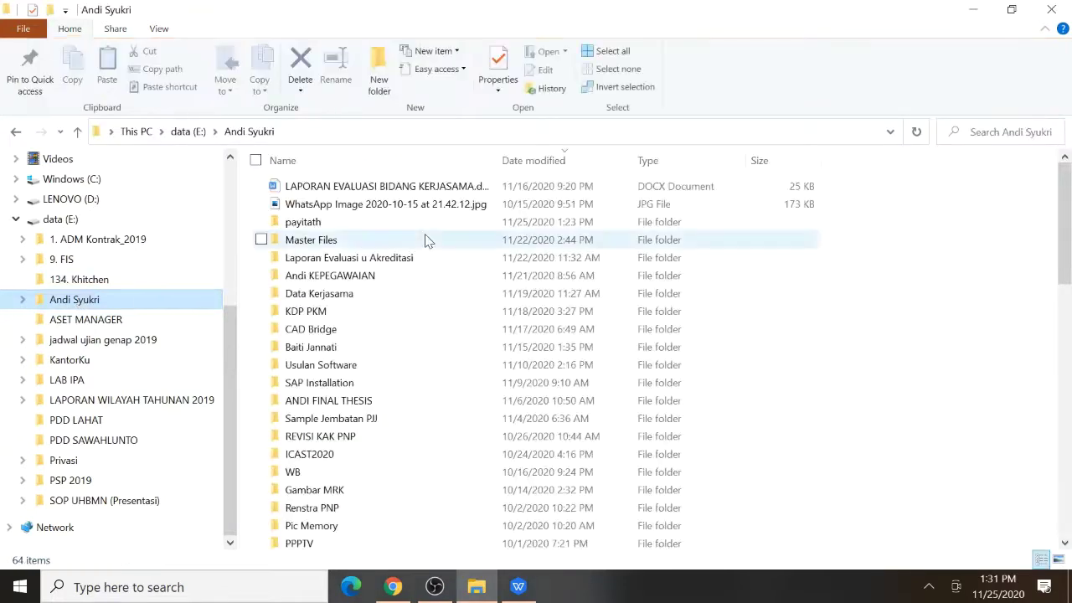
pyautogui.doubleClick(328, 223)
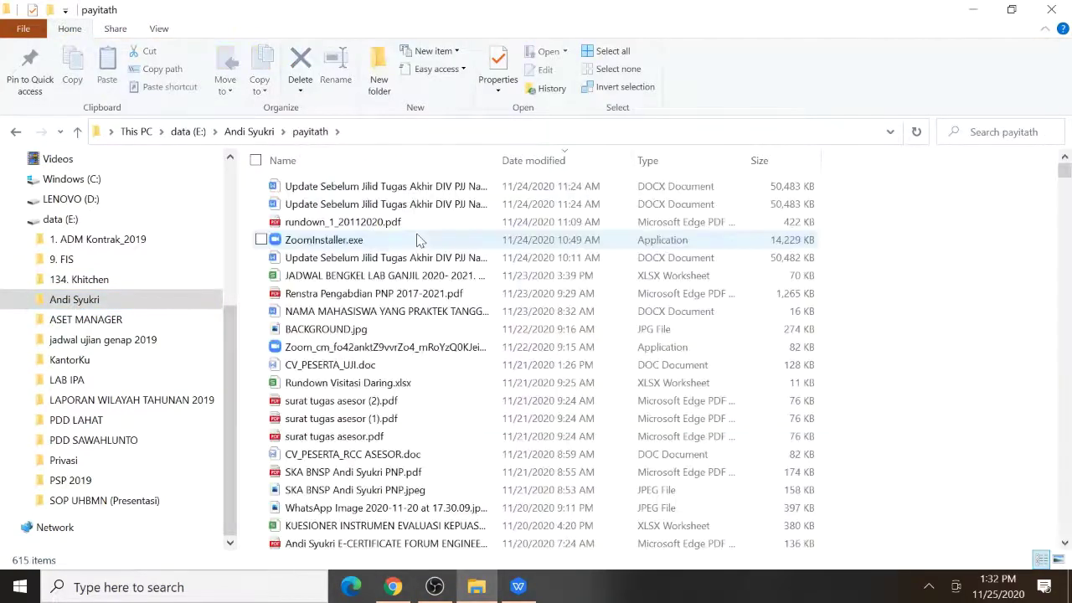
pyautogui.click(1011, 10)
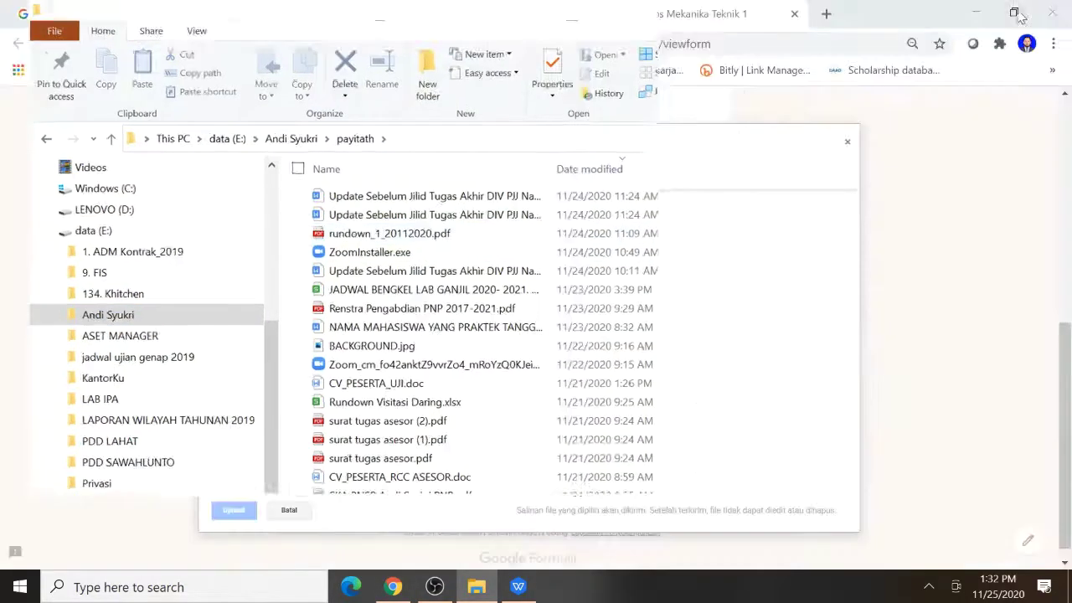
pyautogui.moveTo(435, 250); pyautogui.dragTo(758, 305)
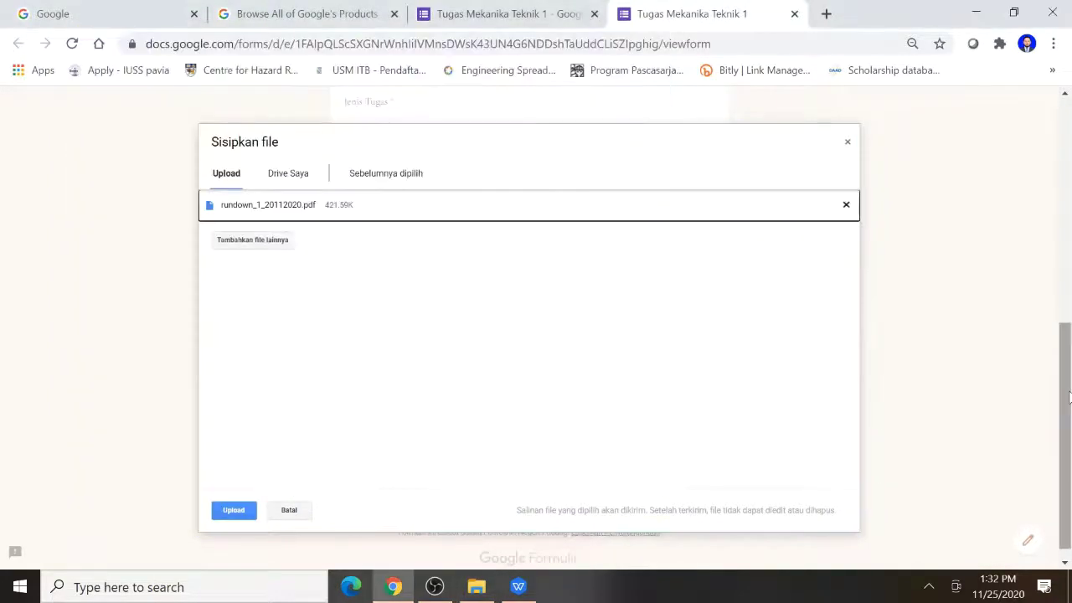
pyautogui.click(227, 511)
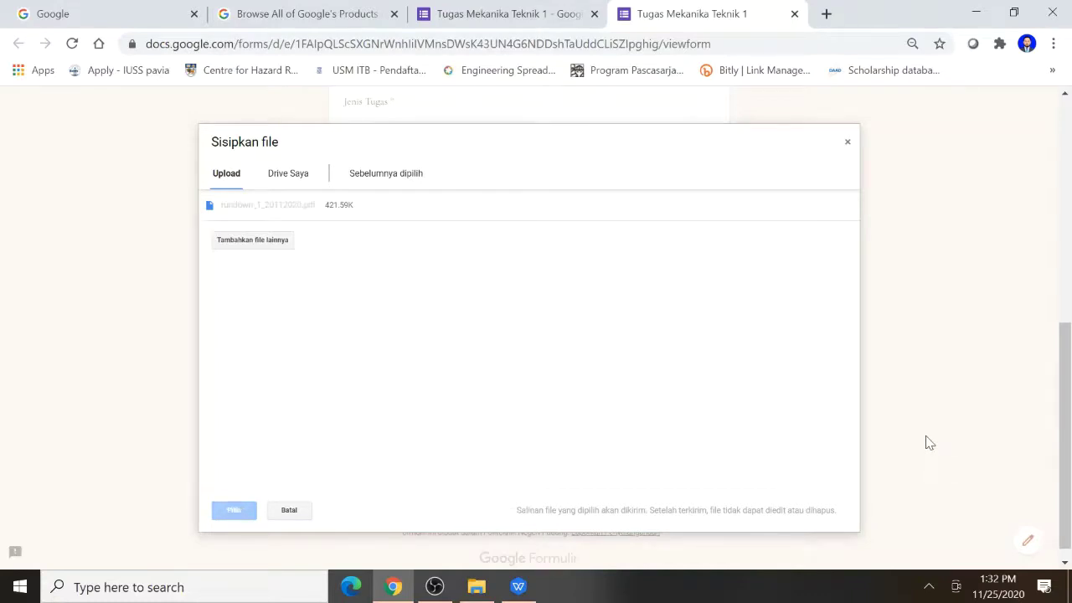
pyautogui.click(362, 506)
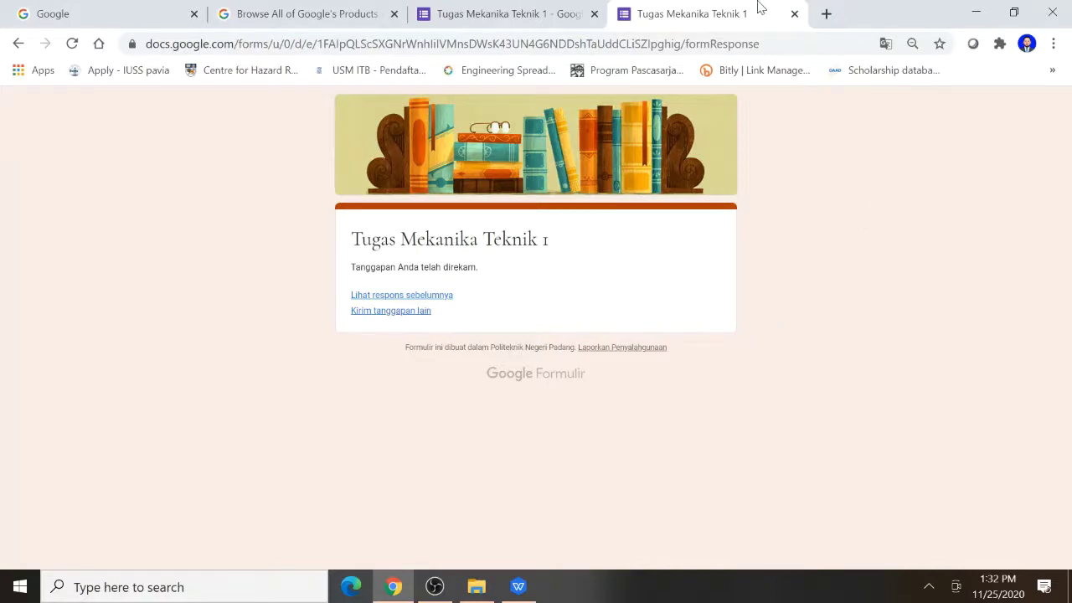
# Return to the form editor and generate a shortened shareable link for sending the form
pyautogui.click(521, 7)
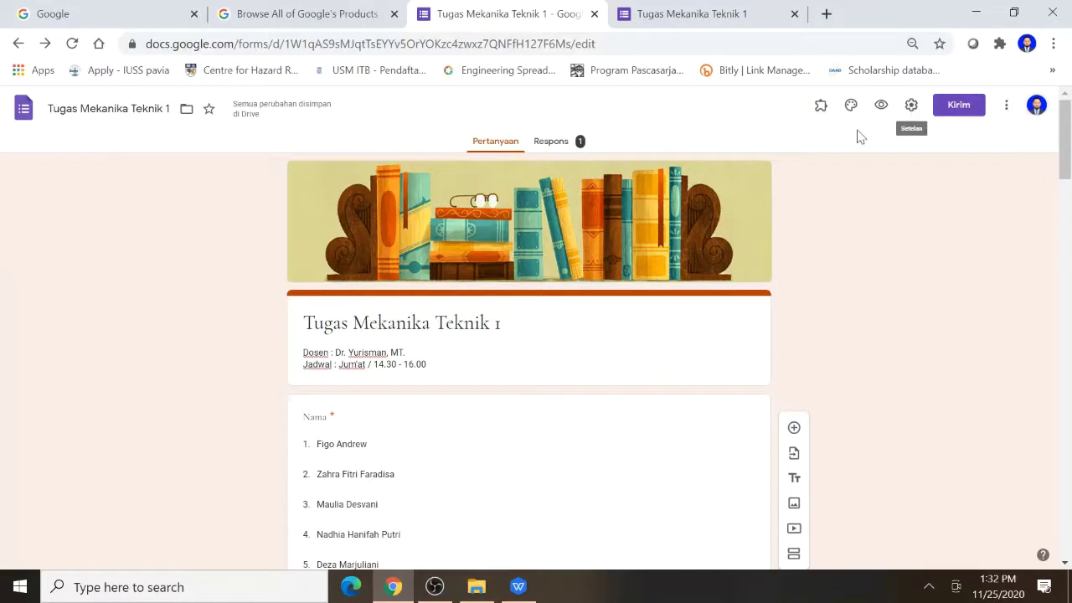
pyautogui.click(955, 109)
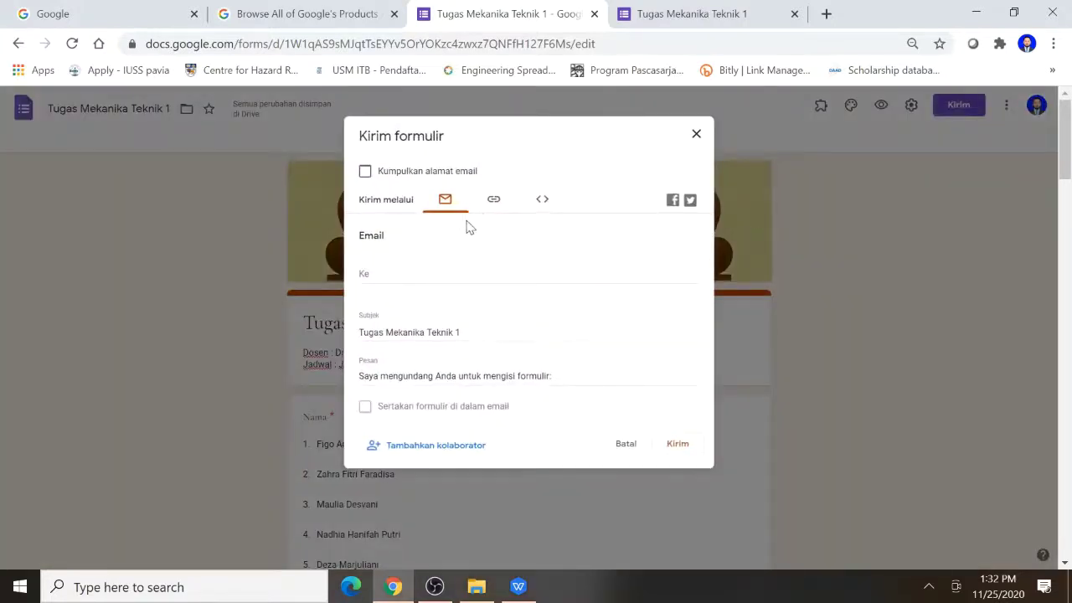
pyautogui.click(493, 200)
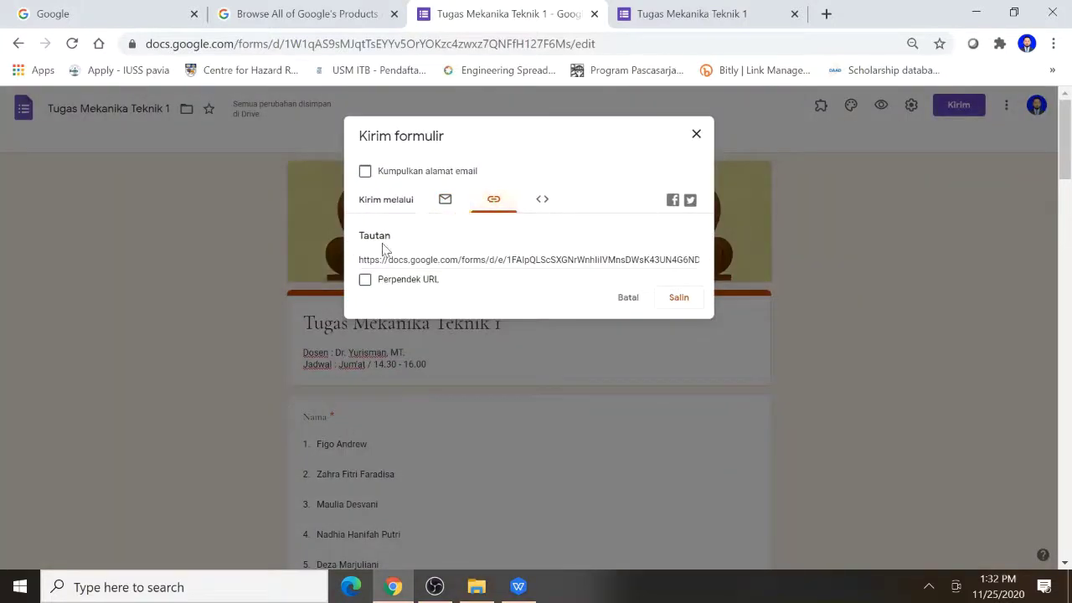
pyautogui.click(365, 280)
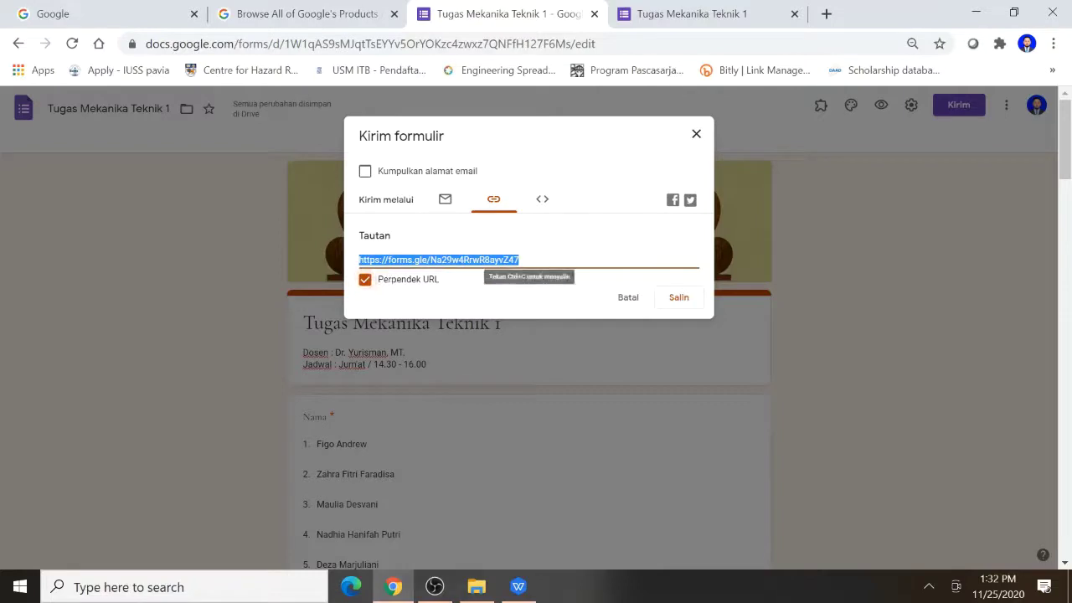
pyautogui.click(696, 134)
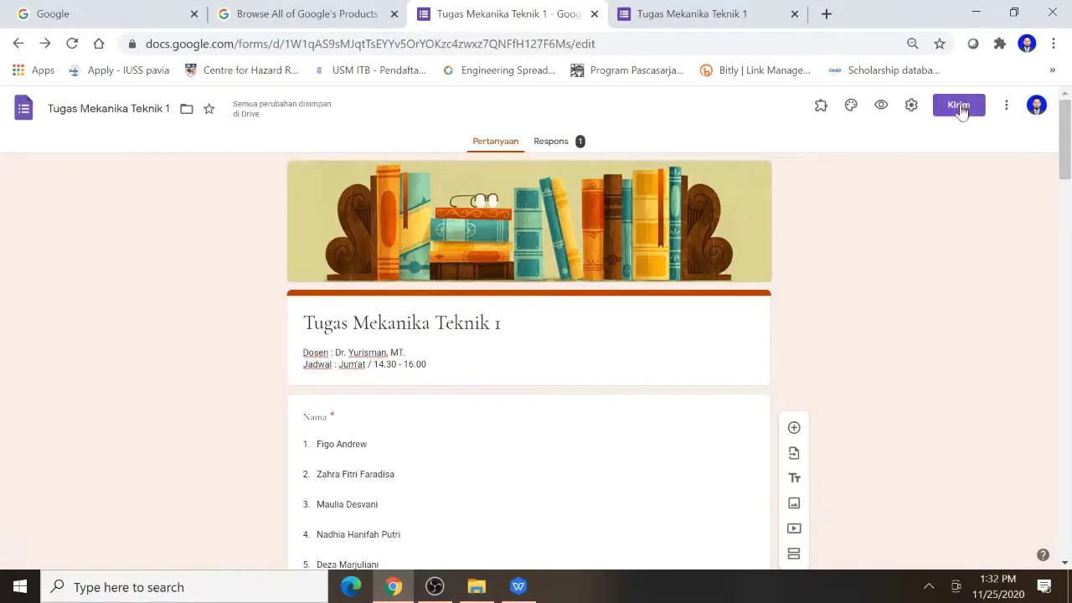
pyautogui.click(959, 105)
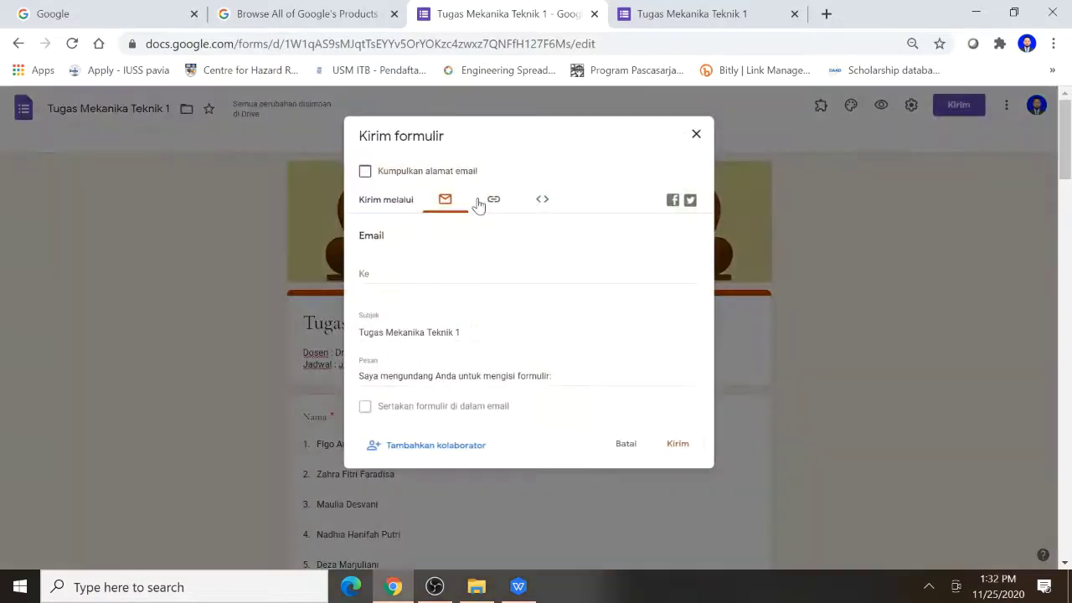
pyautogui.click(494, 202)
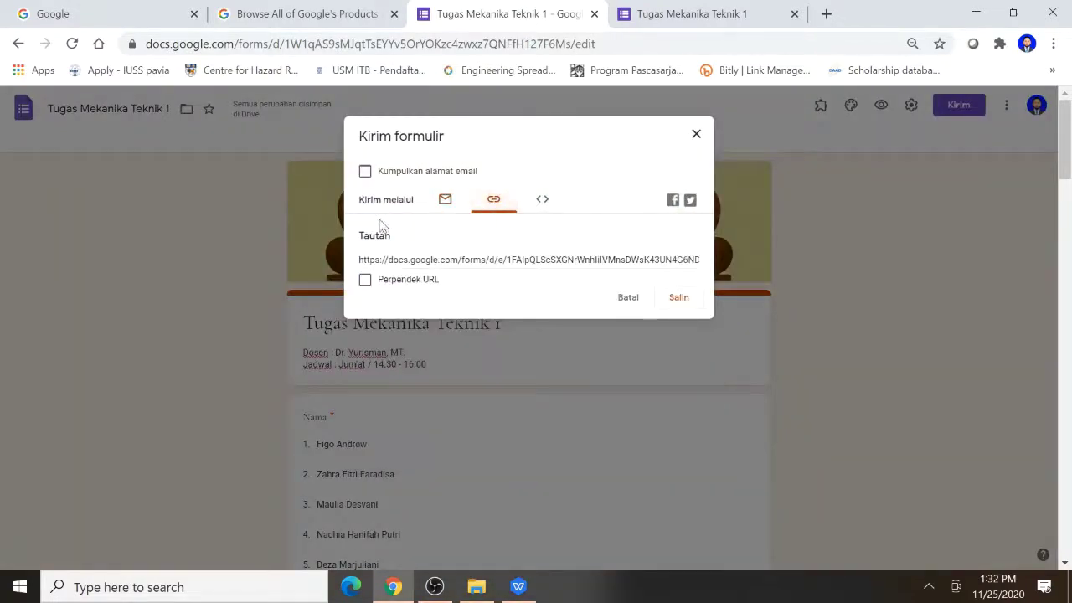
pyautogui.click(365, 281)
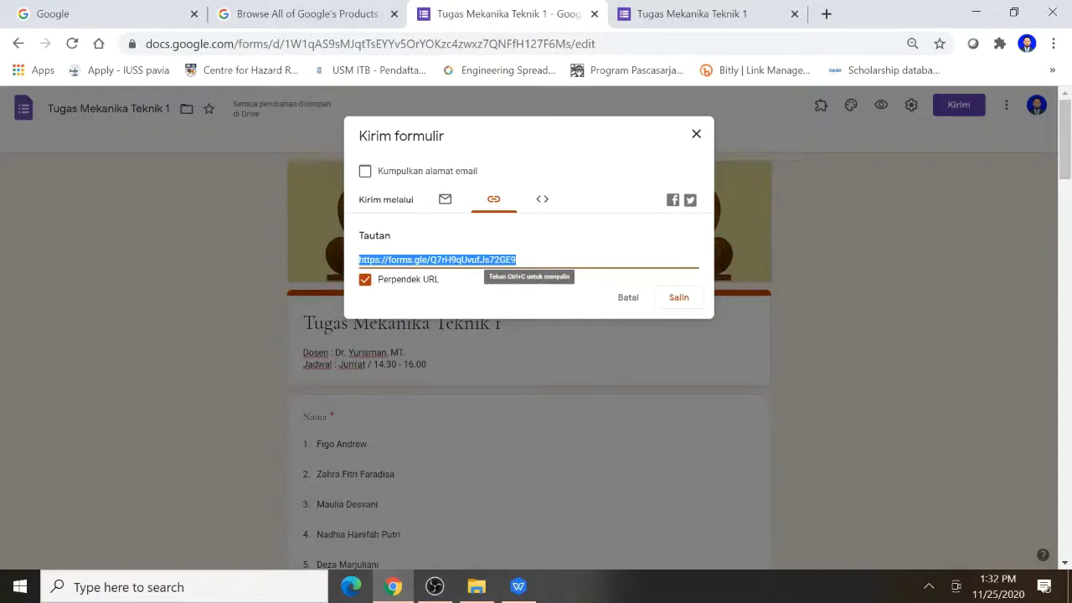
pyautogui.click(696, 134)
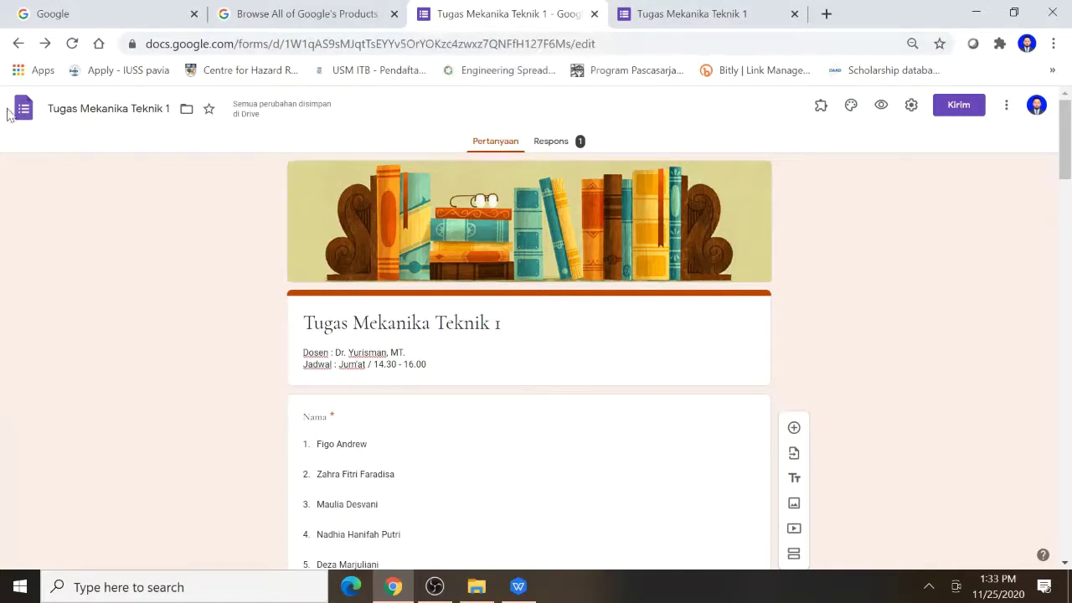
# Close the form editor and the Google products page
pyautogui.click(594, 14)
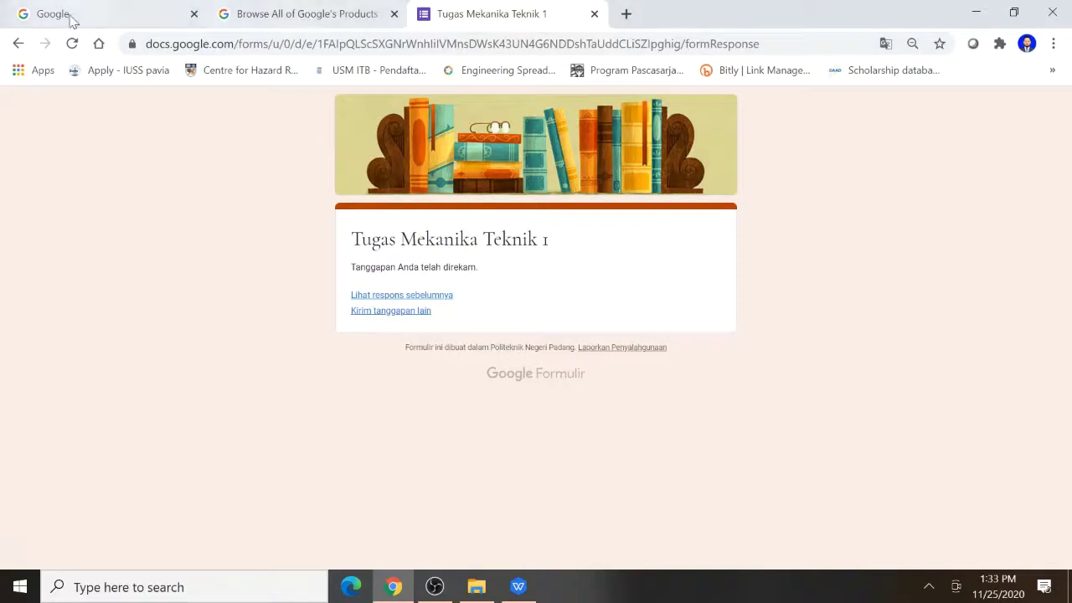
pyautogui.click(290, 17)
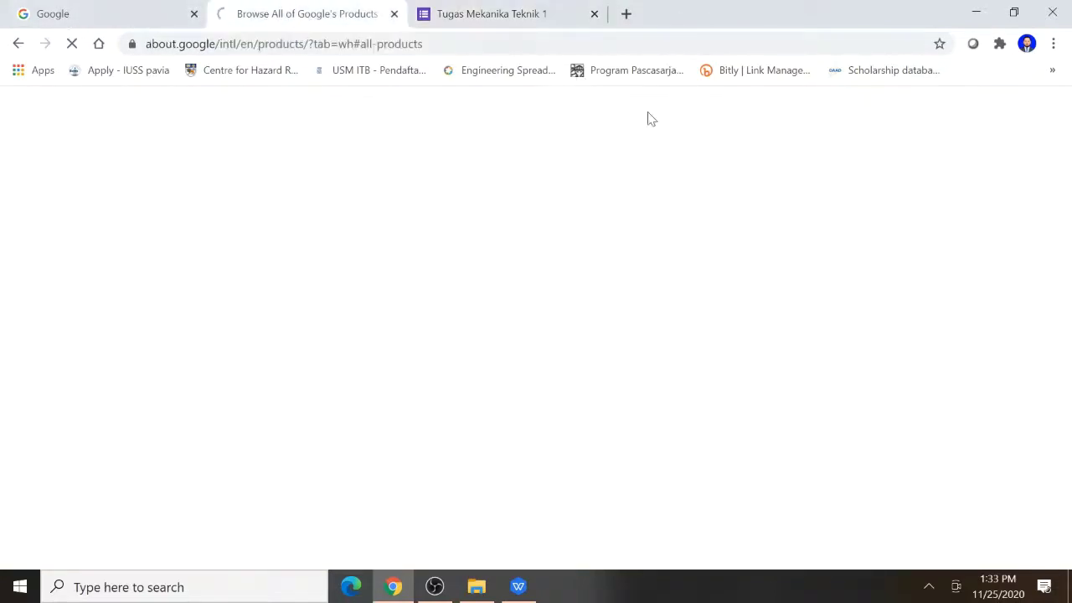
pyautogui.click(393, 14)
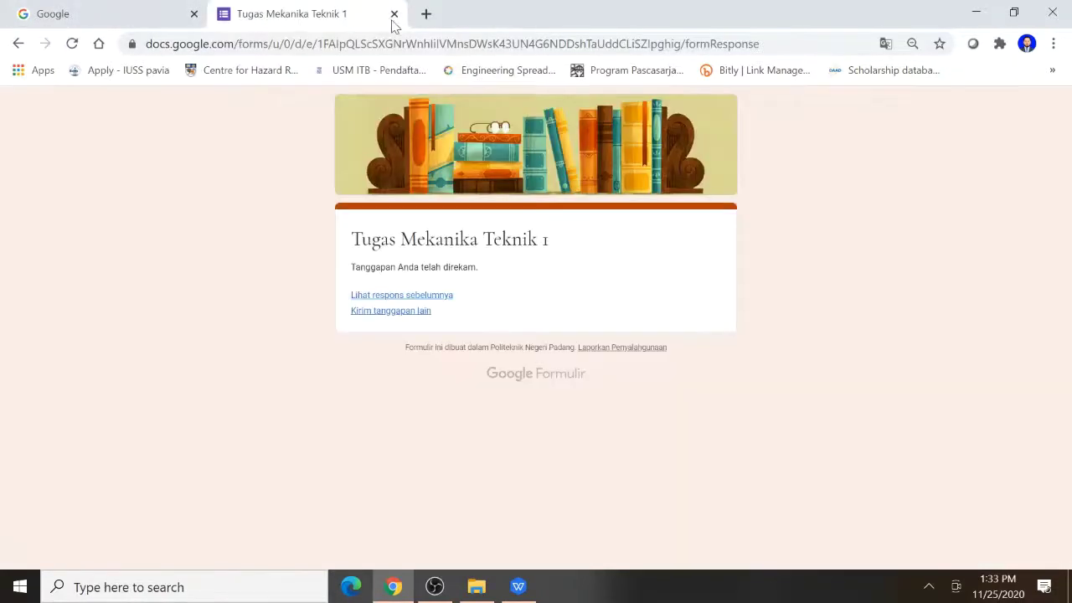
# Switch the Google homepage to the account that owns the form and open its Drive
pyautogui.click(82, 21)
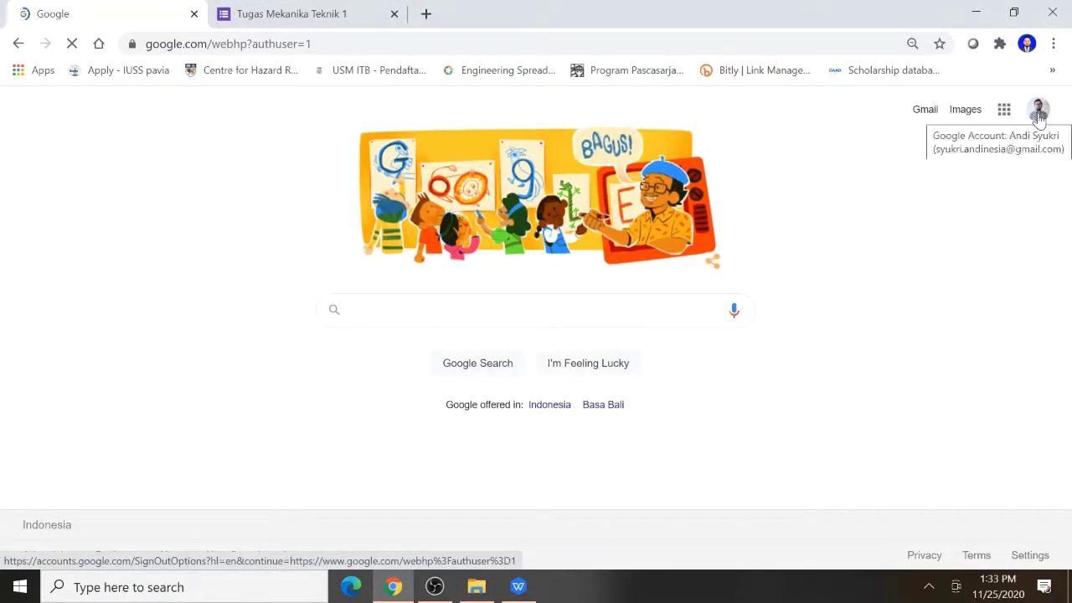
pyautogui.click(1041, 112)
pyautogui.click(940, 333)
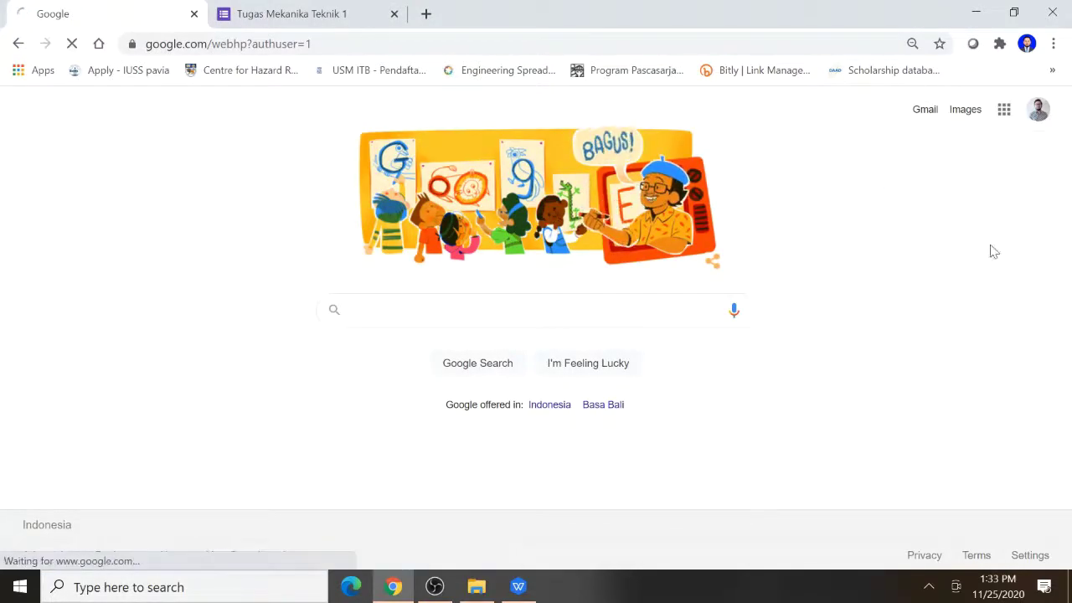
pyautogui.click(1004, 111)
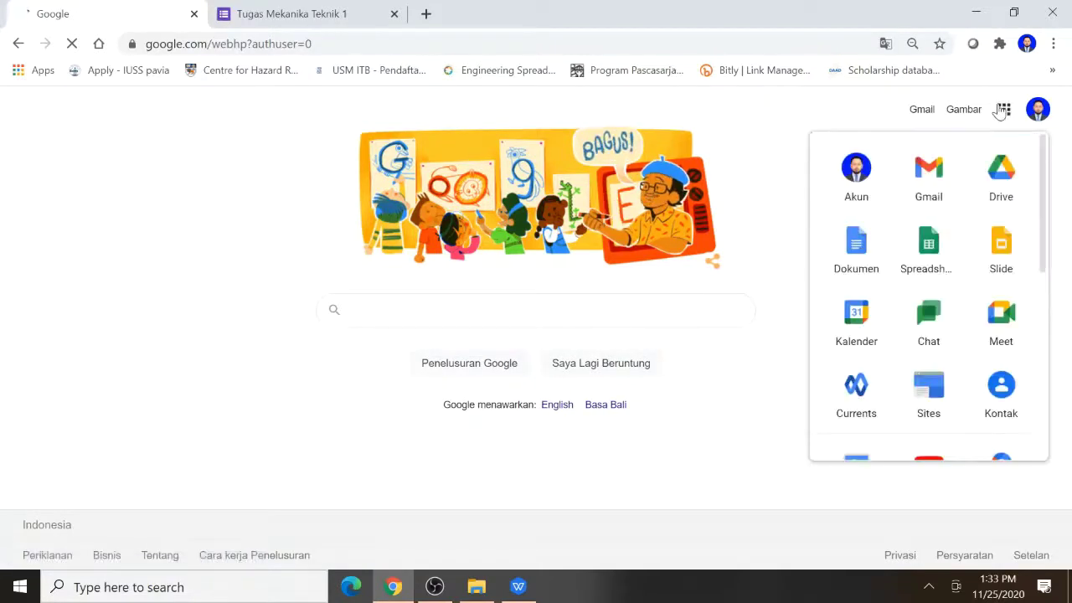
pyautogui.click(1013, 170)
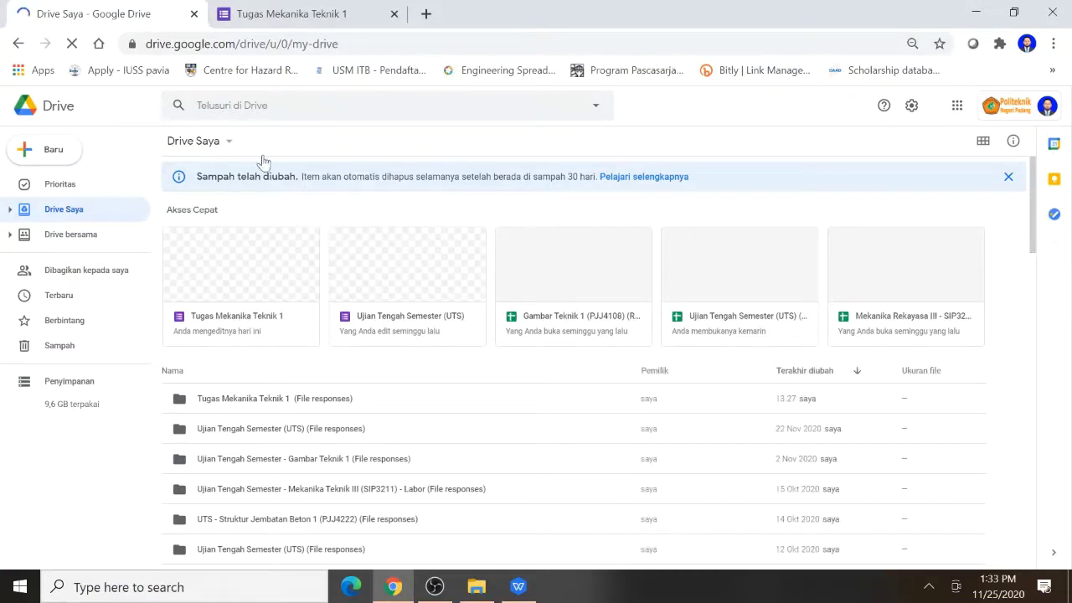
# Open the Tugas Mekanika Teknik 1 form from Drive and review the summary of its responses
pyautogui.doubleClick(242, 276)
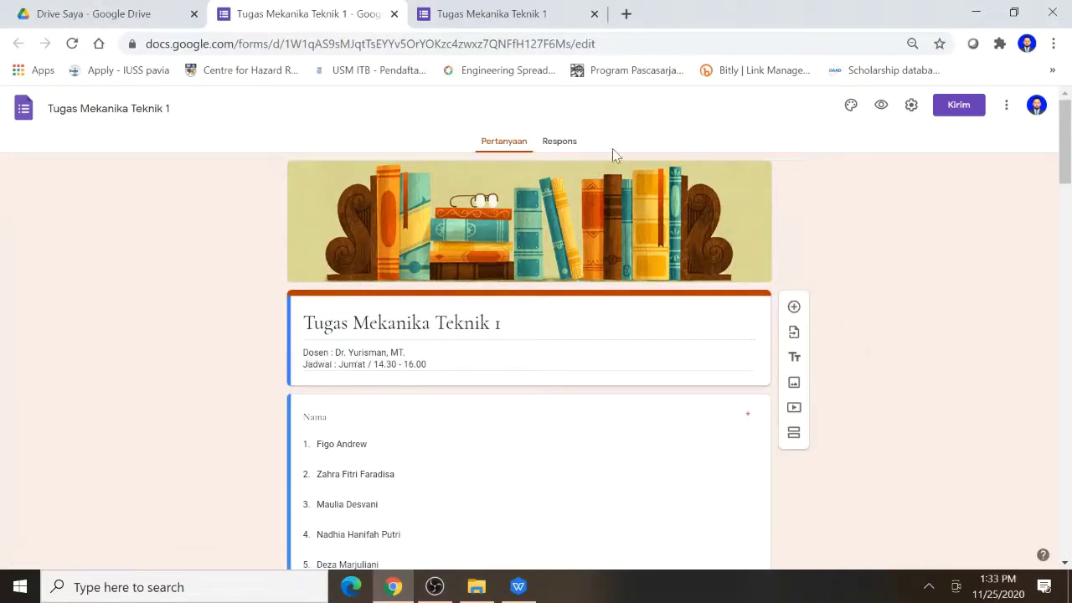
pyautogui.click(553, 142)
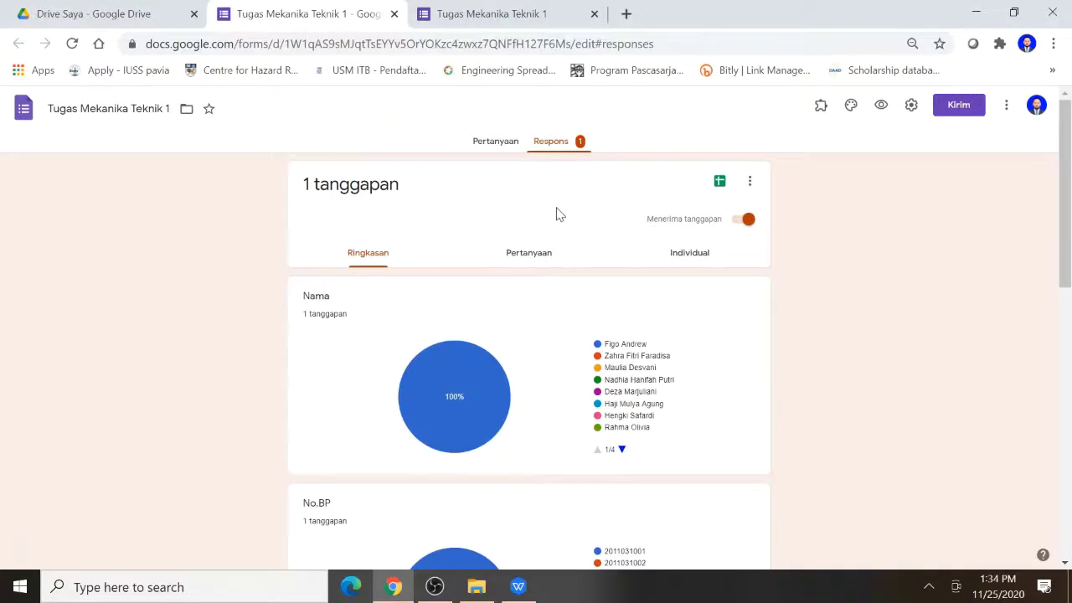
pyautogui.scroll(-10, 556, 215)
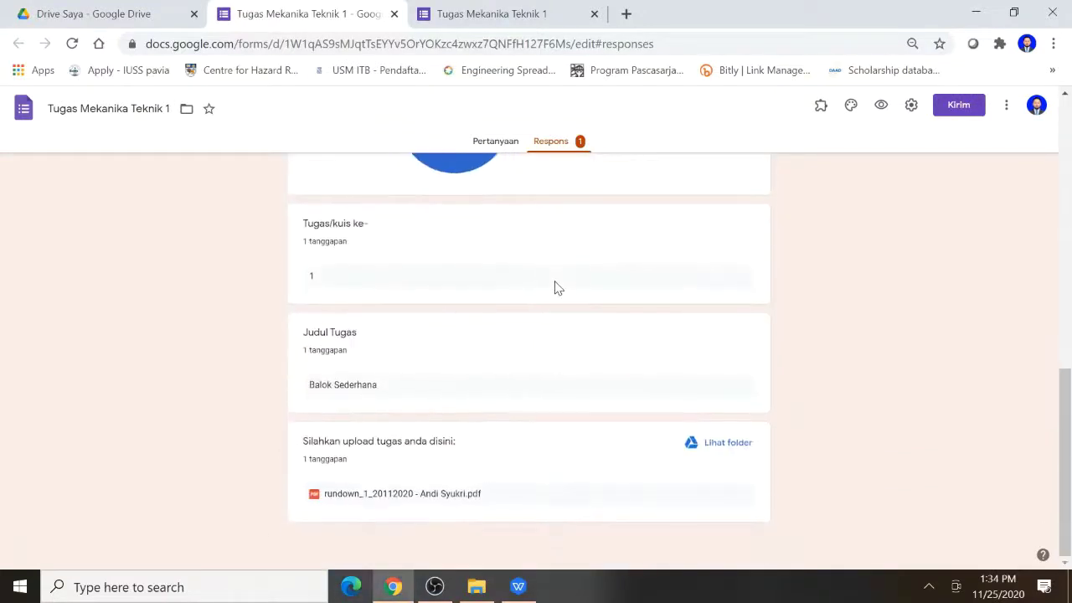
pyautogui.scroll(10, 561, 302)
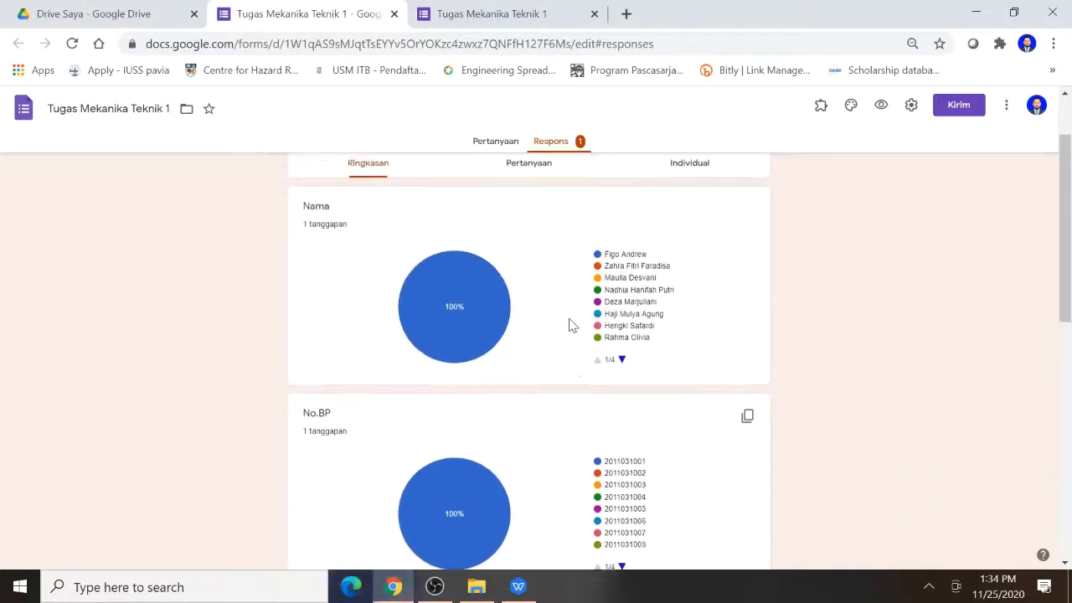
pyautogui.scroll(-10, 569, 306)
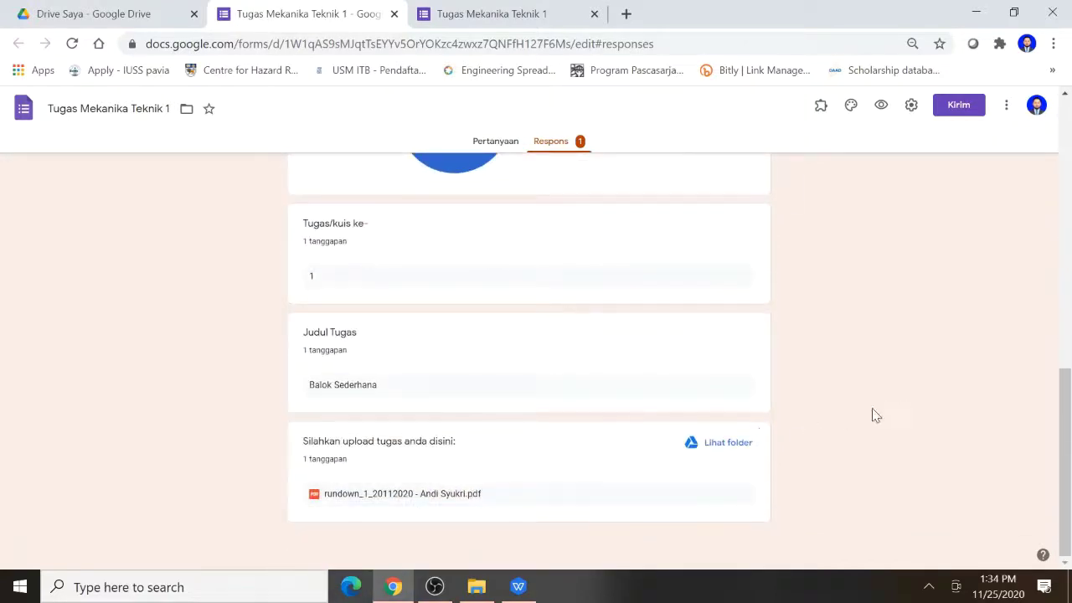
# View the rundown PDF submitted under the file upload question and close it again
pyautogui.click(402, 494)
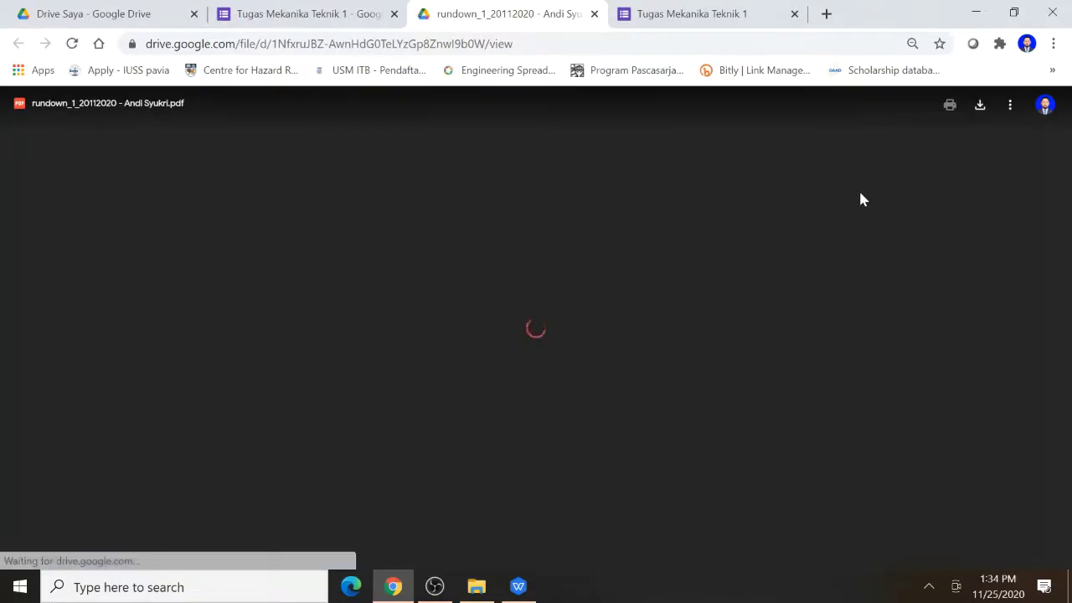
pyautogui.scroll(-3, 848, 223)
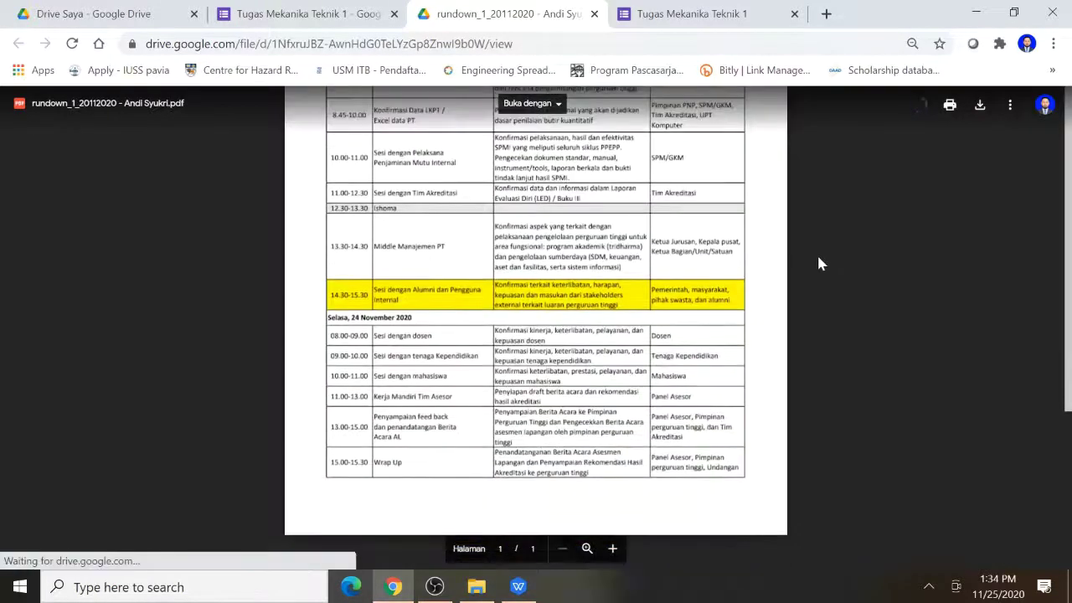
pyautogui.click(594, 14)
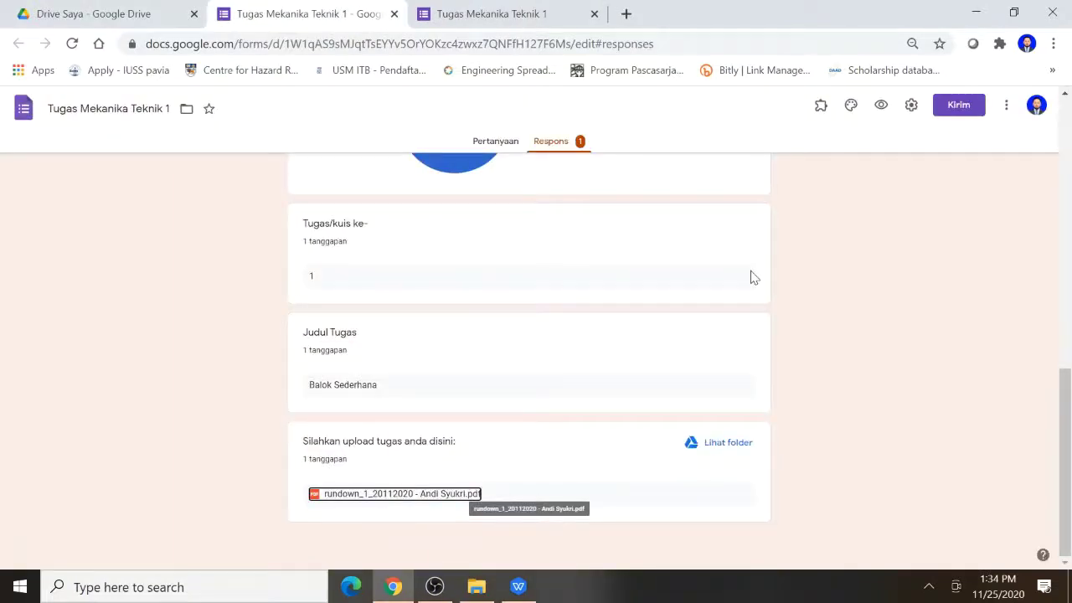
# Create a new spreadsheet as the destination for the form's responses, keeping the suggested name
pyautogui.scroll(15, 752, 277)
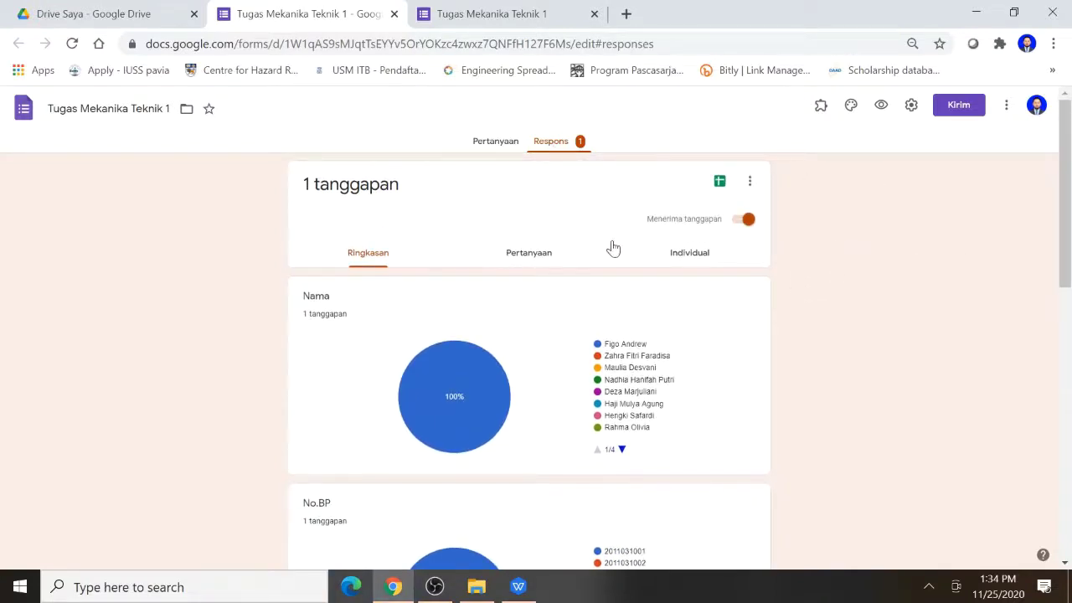
pyautogui.scroll(-3, 613, 247)
pyautogui.scroll(3, 761, 345)
pyautogui.scroll(1, 825, 248)
pyautogui.scroll(2, 824, 249)
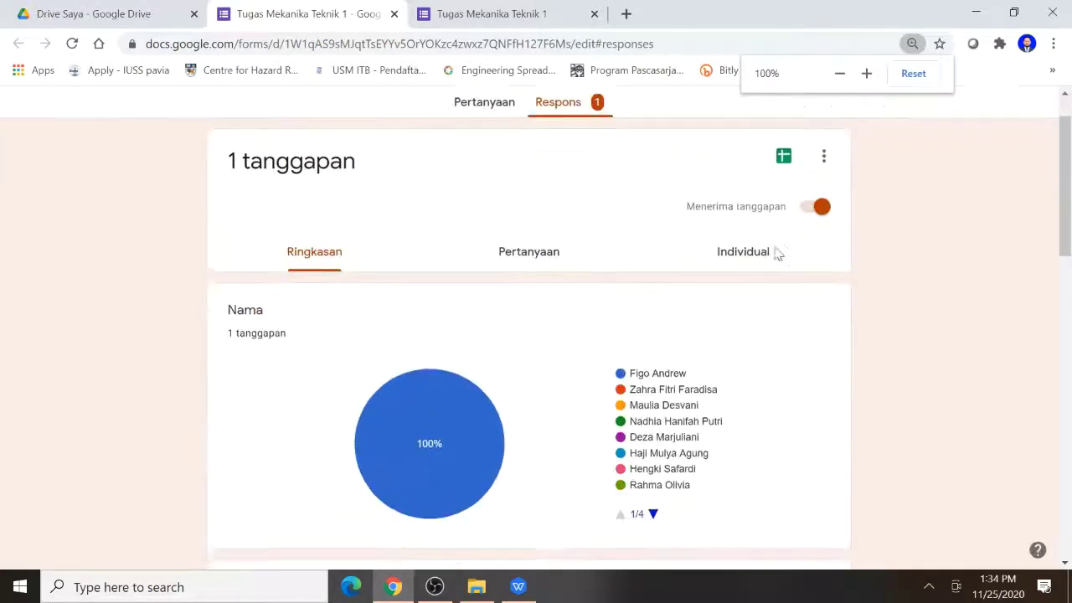
pyautogui.scroll(-1, 778, 247)
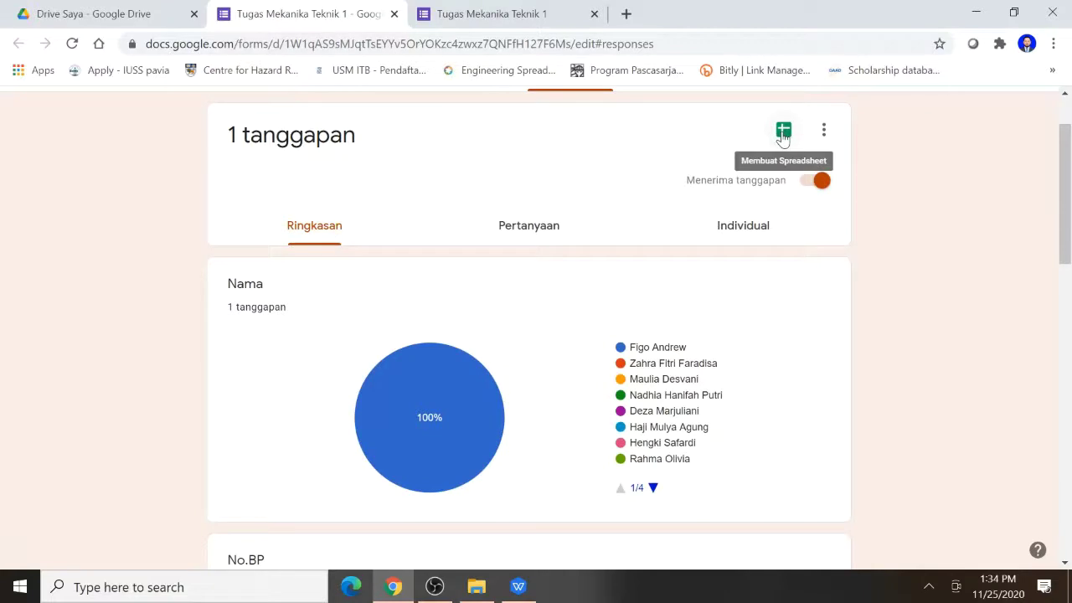
pyautogui.click(783, 133)
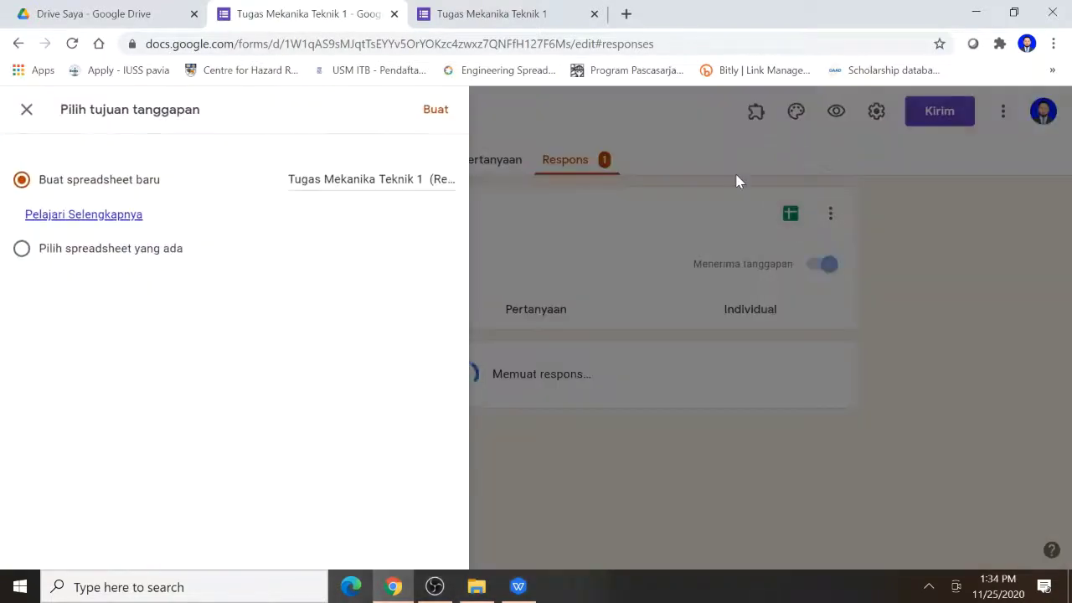
pyautogui.click(434, 110)
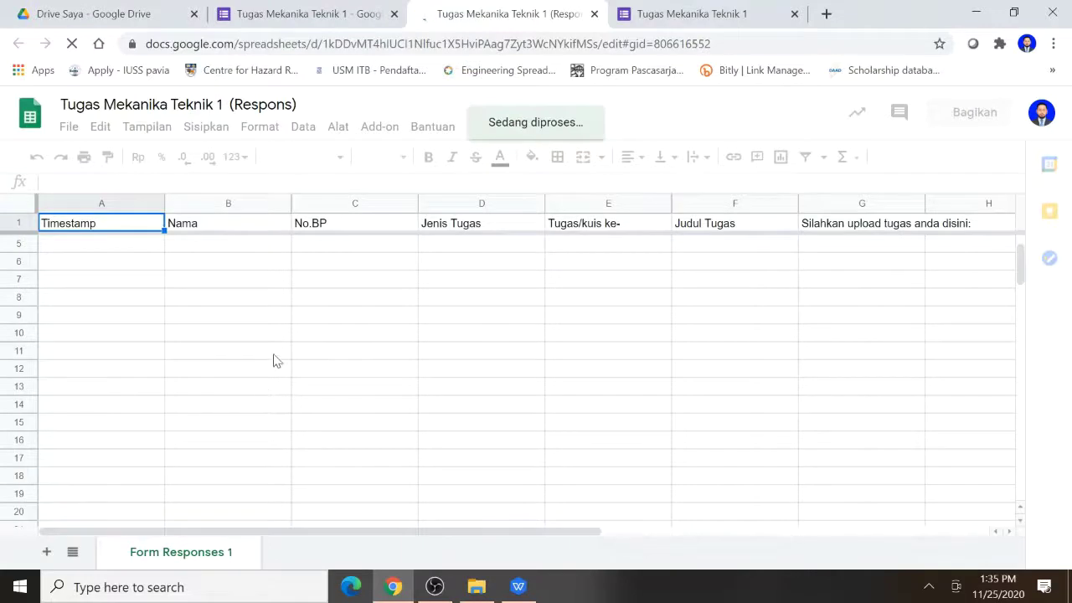
# Open the submitted PDF from the file link in the first response row of the spreadsheet
pyautogui.click(438, 372)
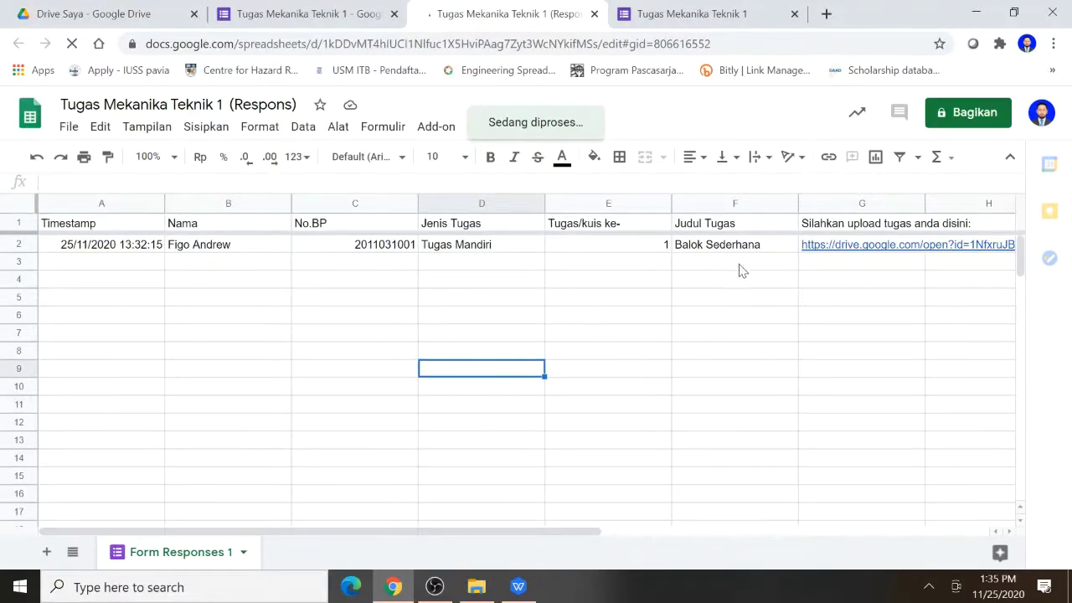
pyautogui.click(720, 353)
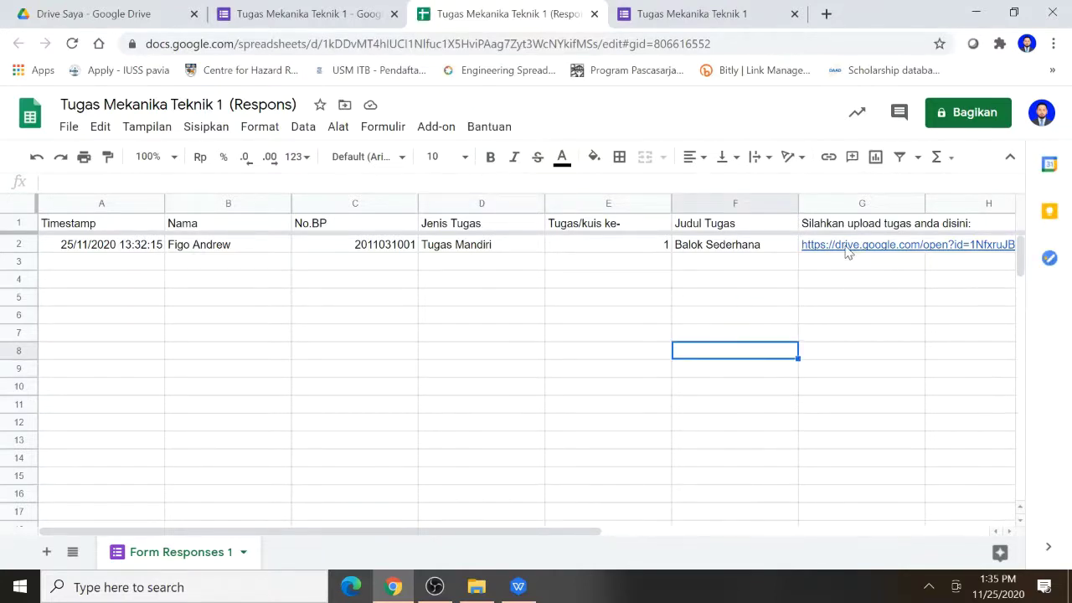
pyautogui.moveTo(841, 252)
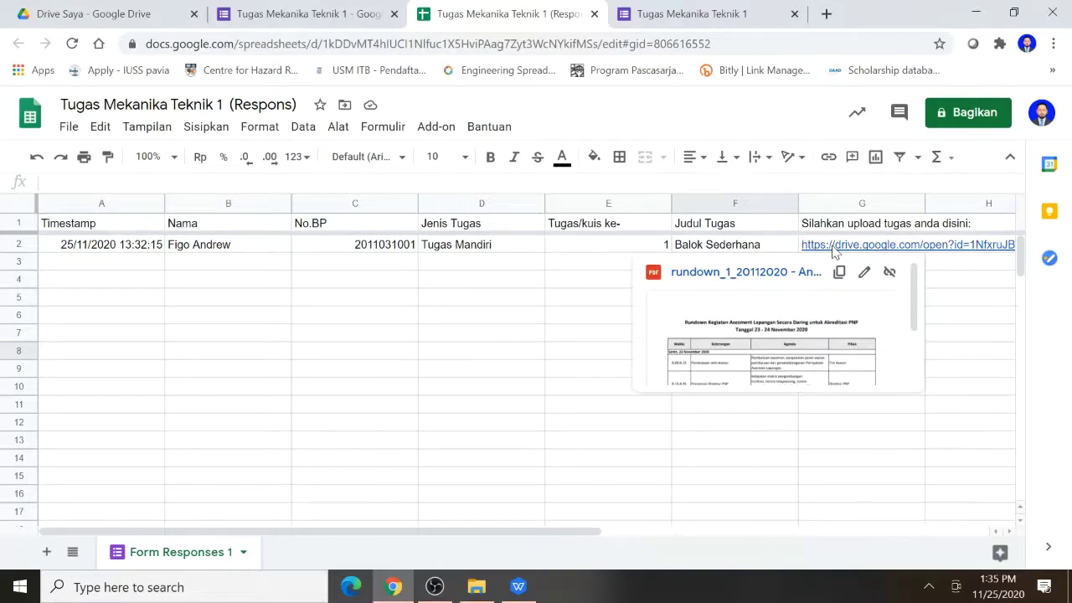
pyautogui.click(793, 331)
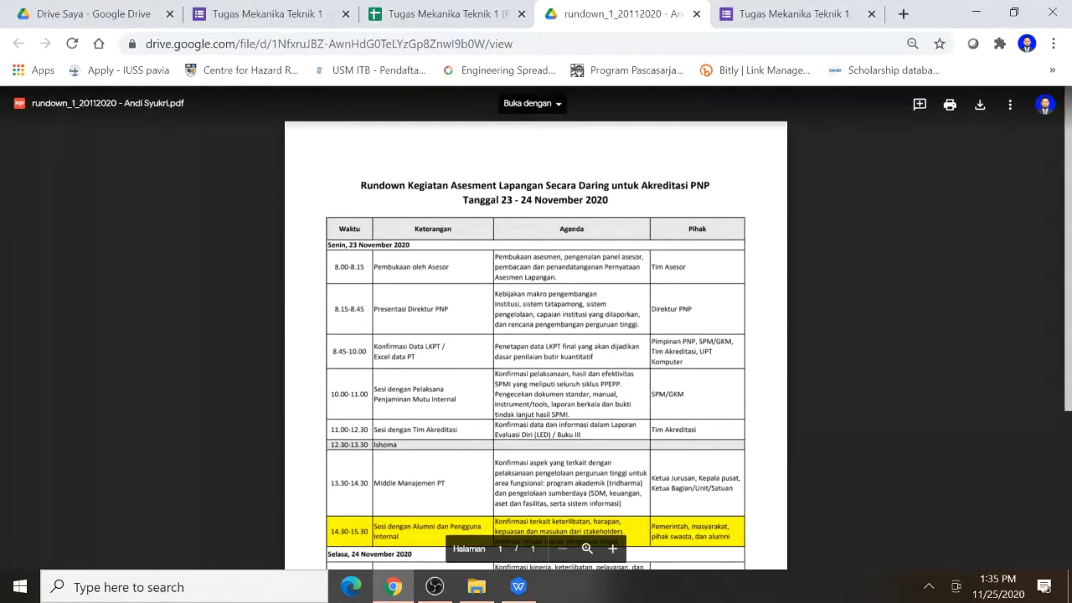
# Enlarge the page to 125%, read through the PDF's two-day activity schedule, and close the file
pyautogui.scroll(-5, 826, 299)
pyautogui.scroll(4, 826, 299)
pyautogui.click(911, 43)
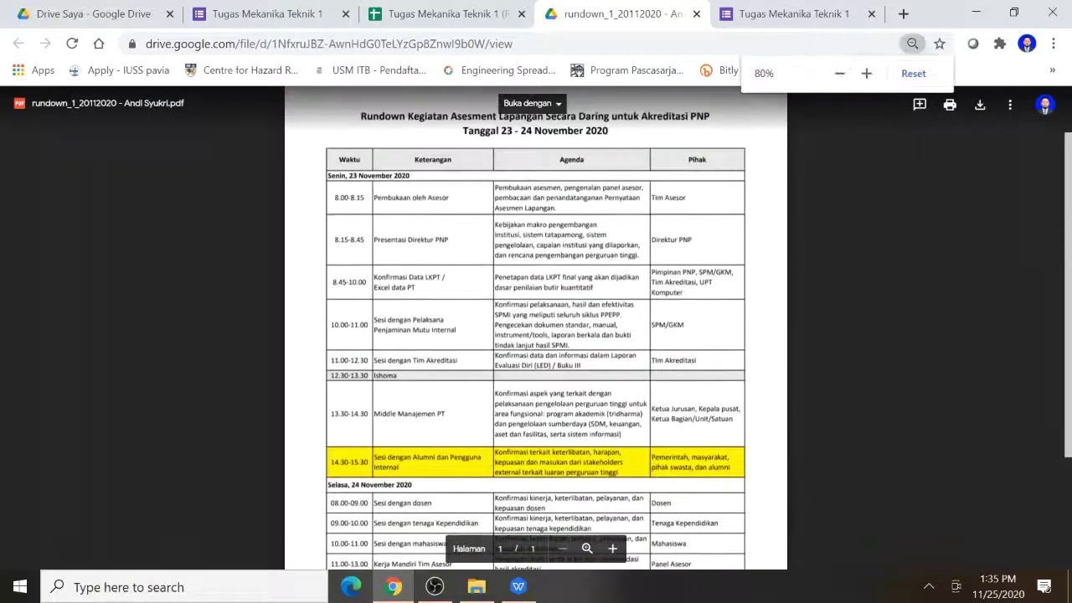
pyautogui.hotkey('ctrl', '=')
pyautogui.hotkey('ctrl', '=')
pyautogui.hotkey('ctrl', '=')
pyautogui.hotkey('ctrl', '=')
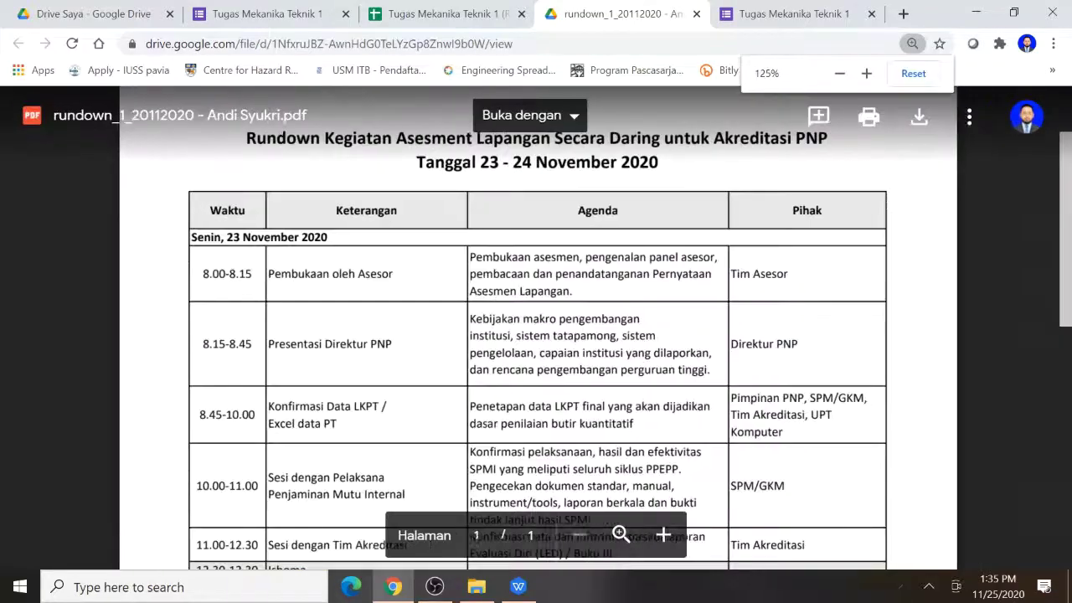
pyautogui.scroll(-5, 536, 326)
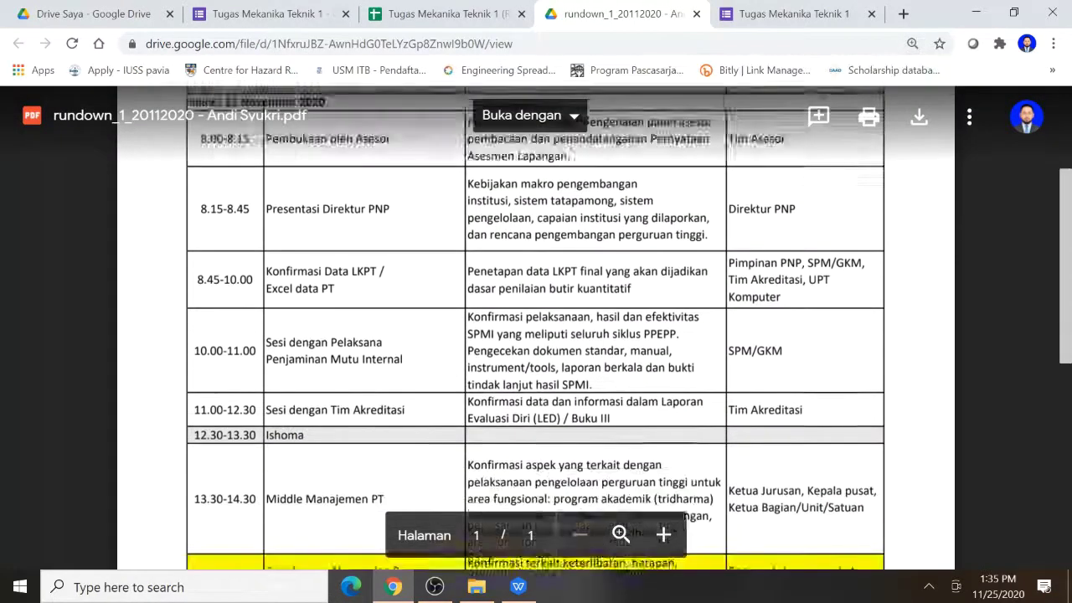
pyautogui.scroll(5, 536, 326)
pyautogui.scroll(-4, 536, 326)
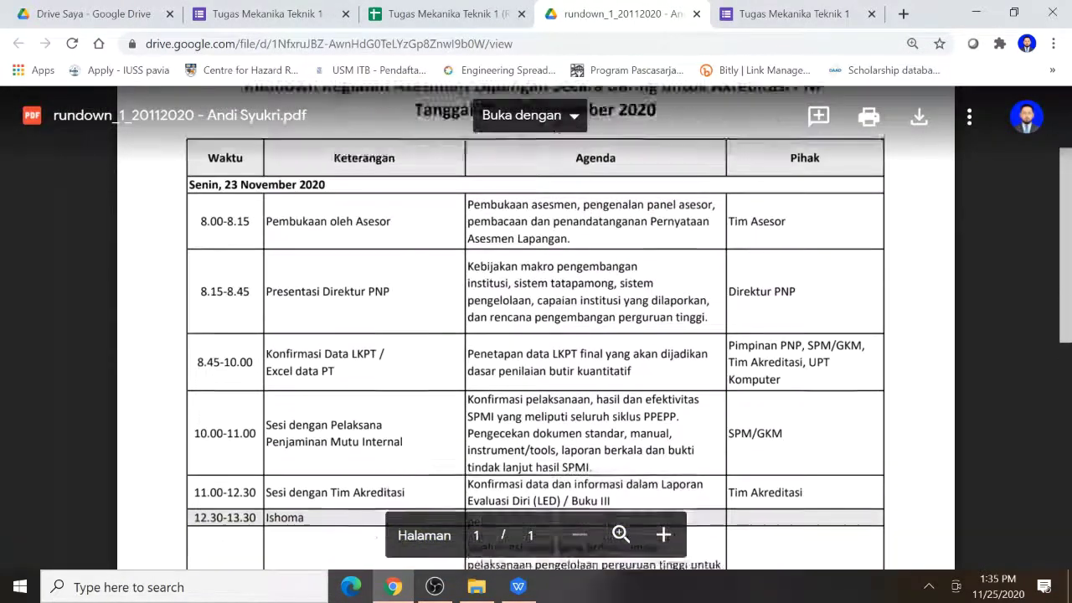
pyautogui.scroll(-3, 536, 326)
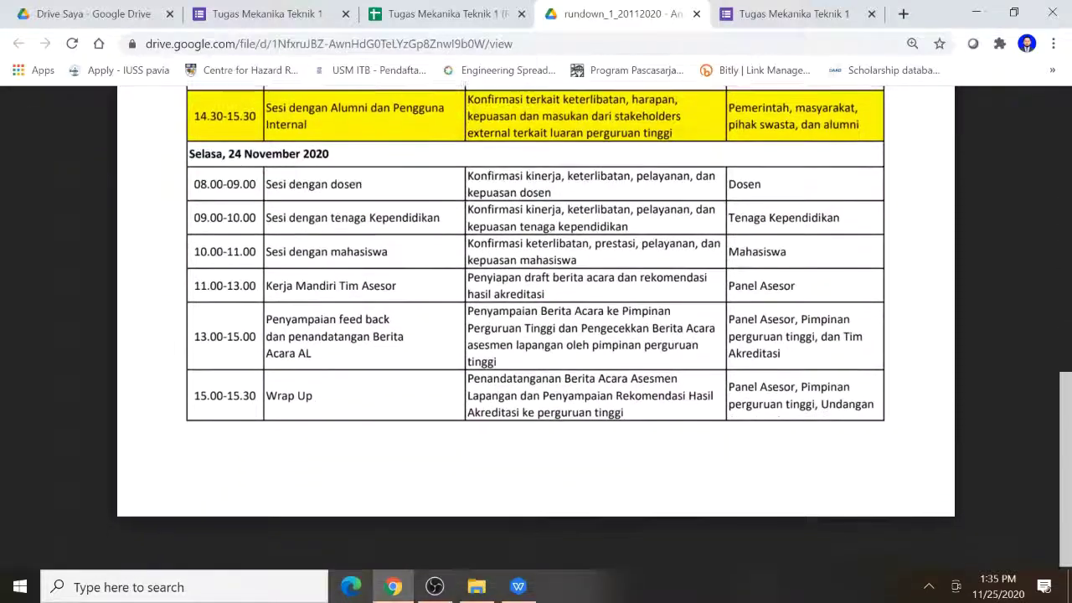
pyautogui.scroll(7, 536, 327)
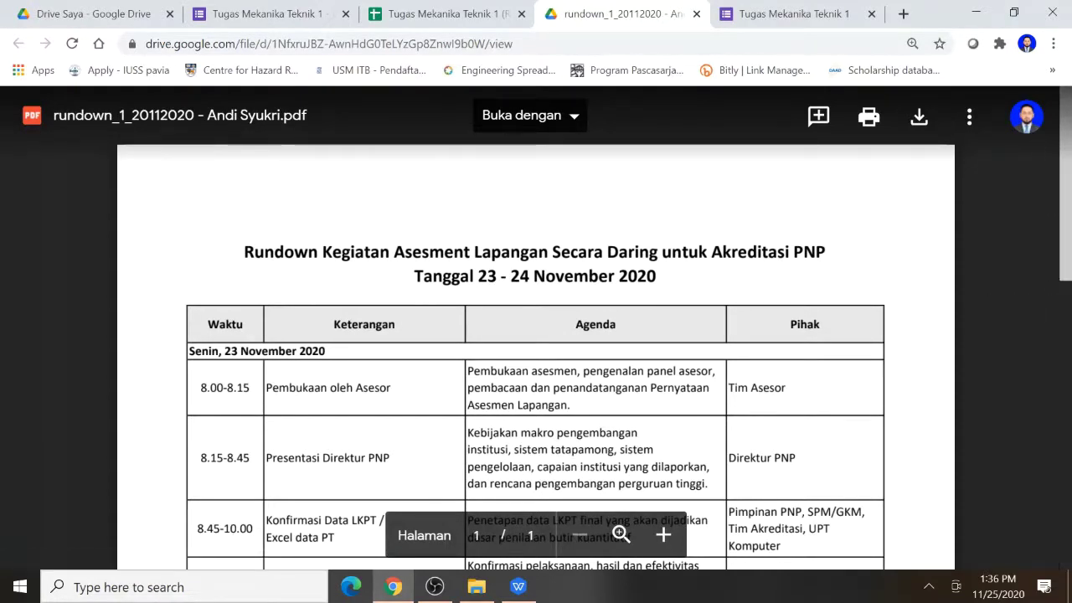
pyautogui.scroll(-3, 1053, 189)
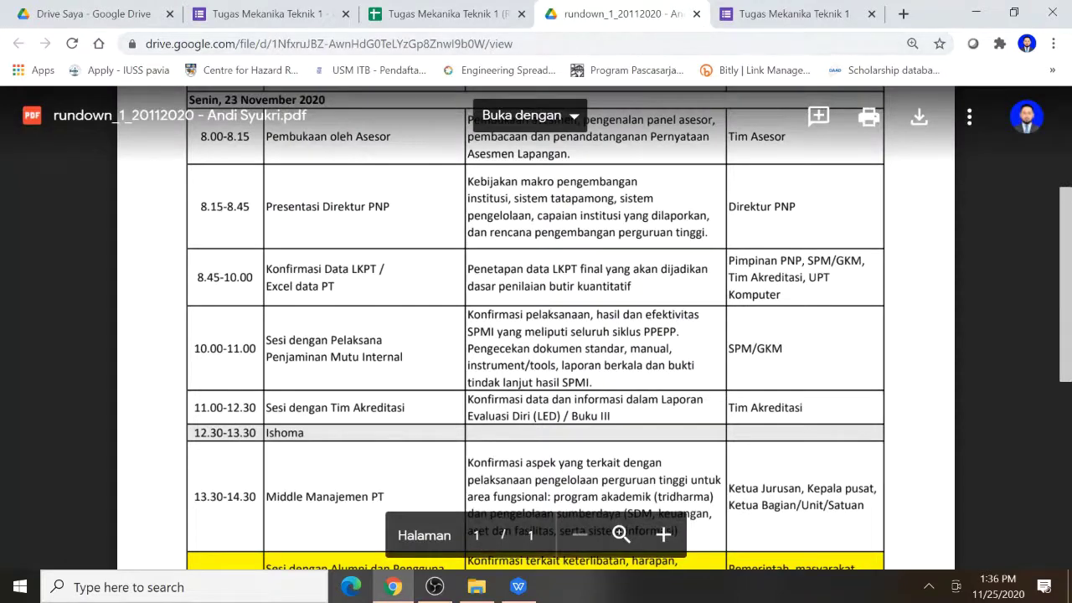
pyautogui.scroll(1, 536, 328)
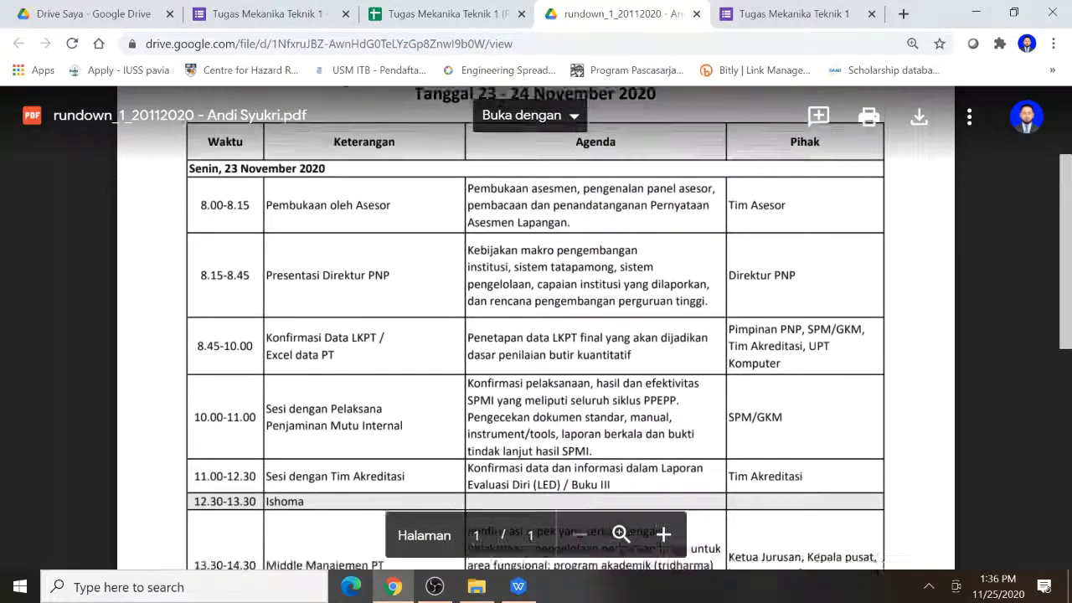
pyautogui.scroll(-7, 536, 327)
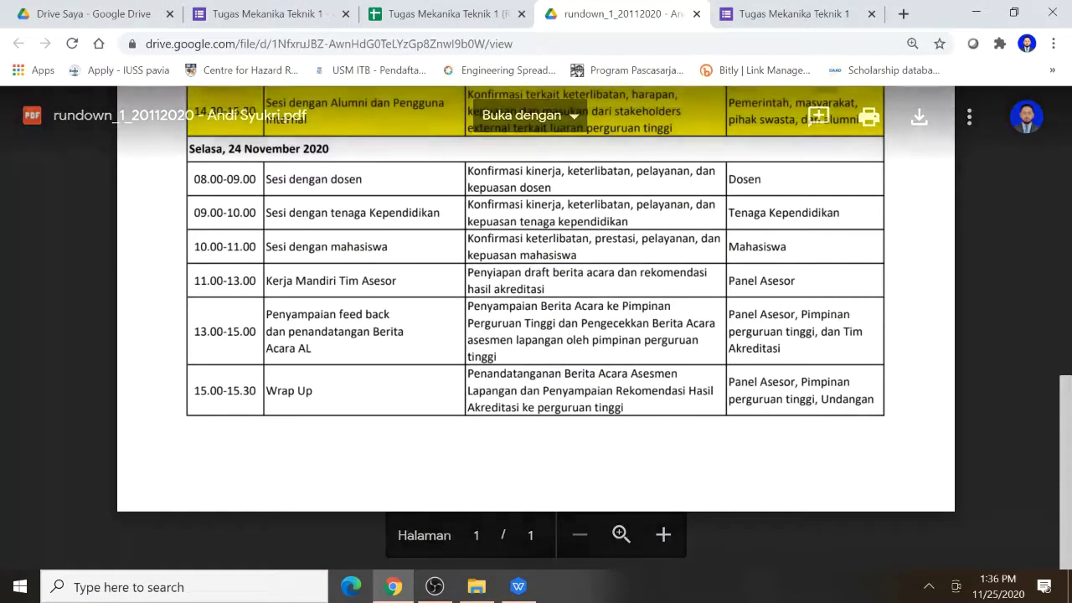
pyautogui.scroll(9, 535, 328)
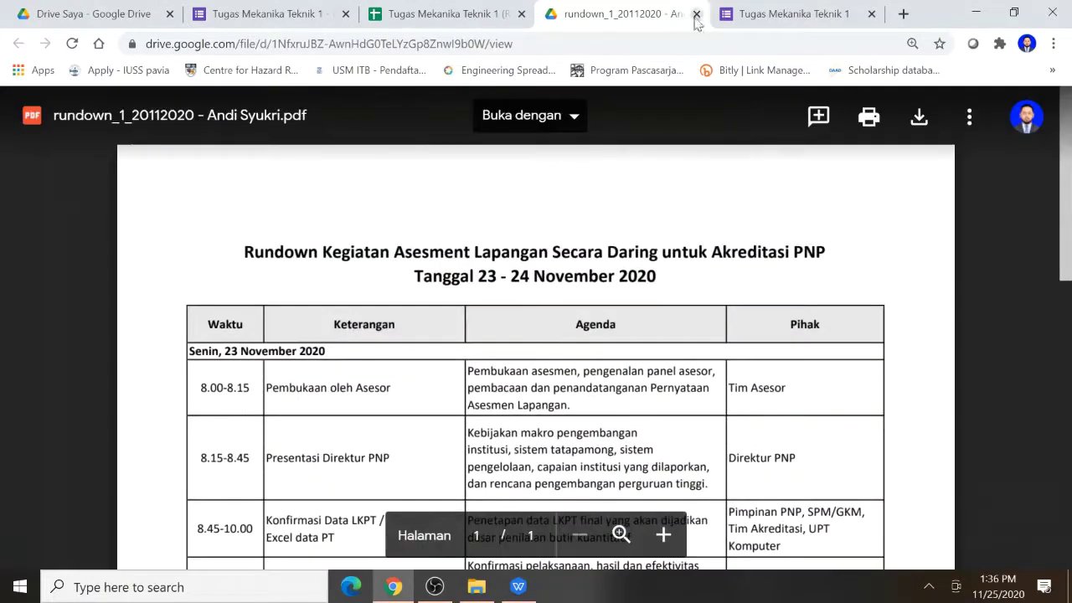
pyautogui.click(696, 13)
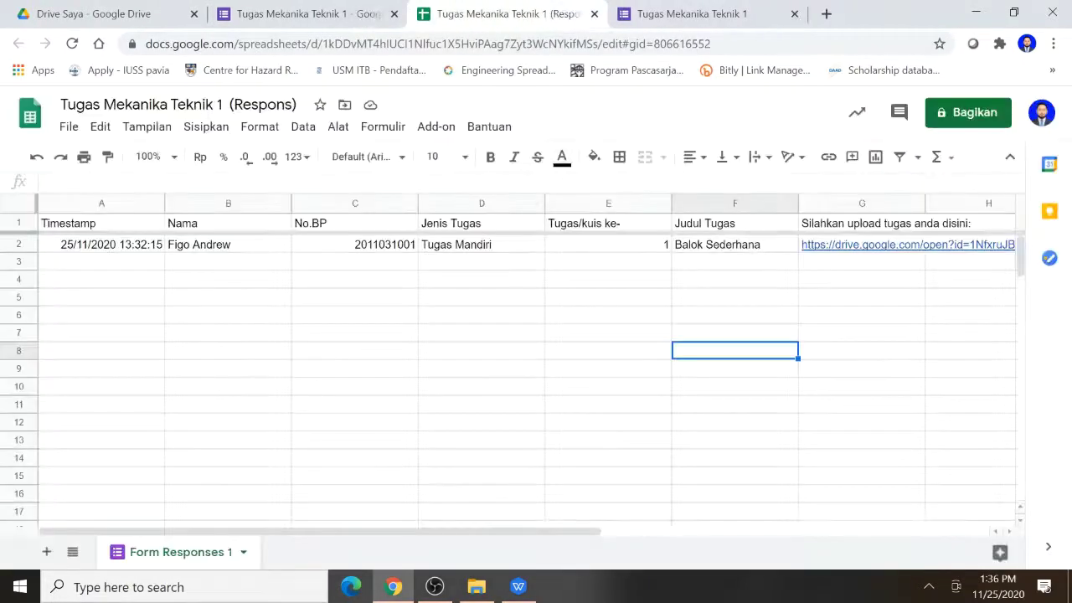
# Close the Tugas Mekanika Teknik 1 response spreadsheet and the form's respondent page
pyautogui.click(207, 243)
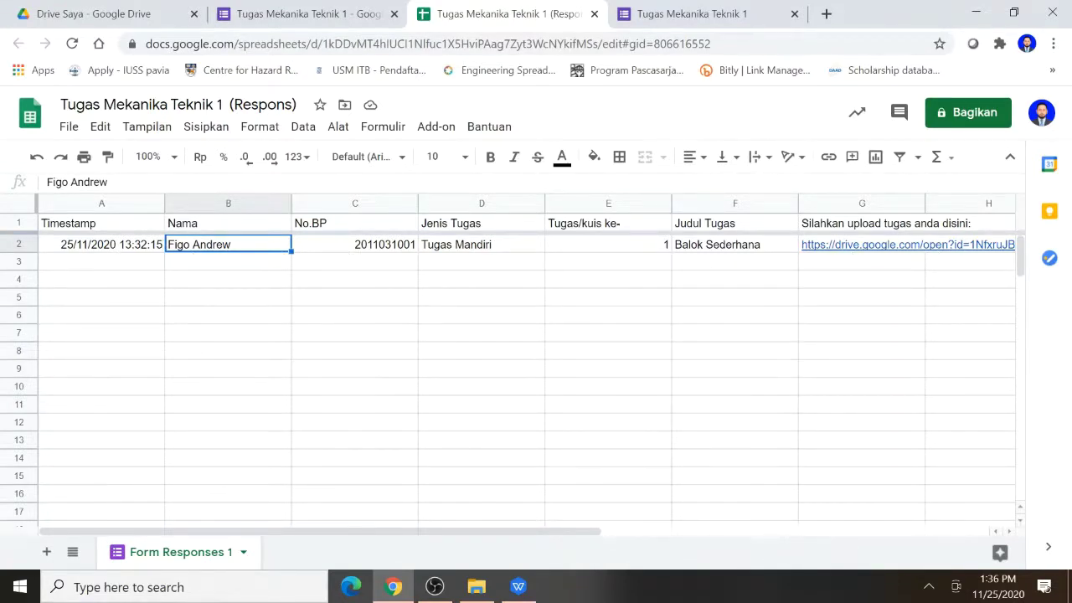
pyautogui.click(593, 15)
pyautogui.click(594, 14)
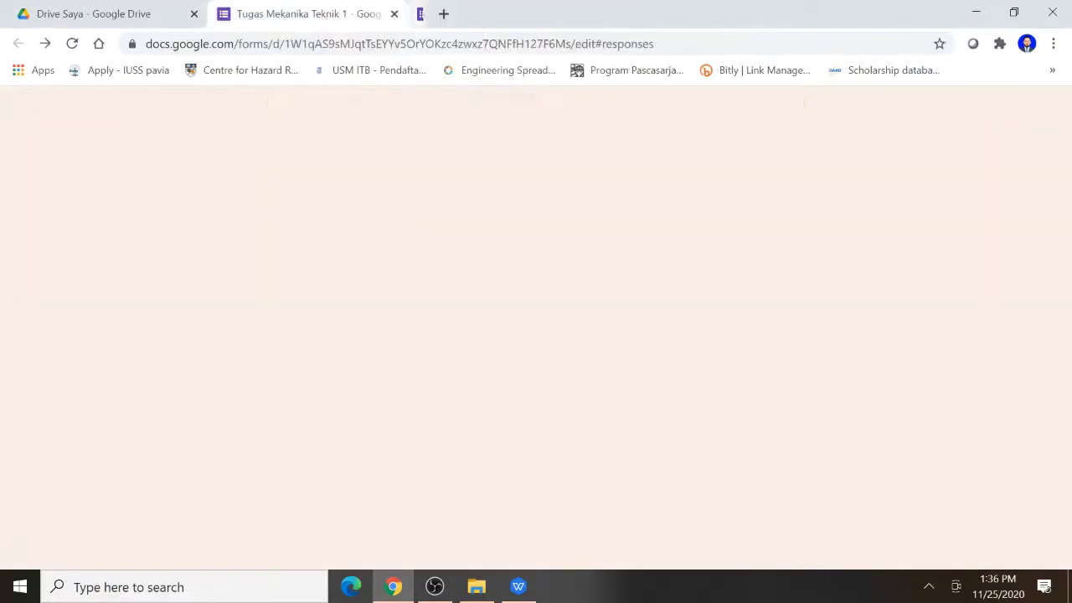
# Switch to Google Drive and open the Google Forms home page from there
pyautogui.click(134, 13)
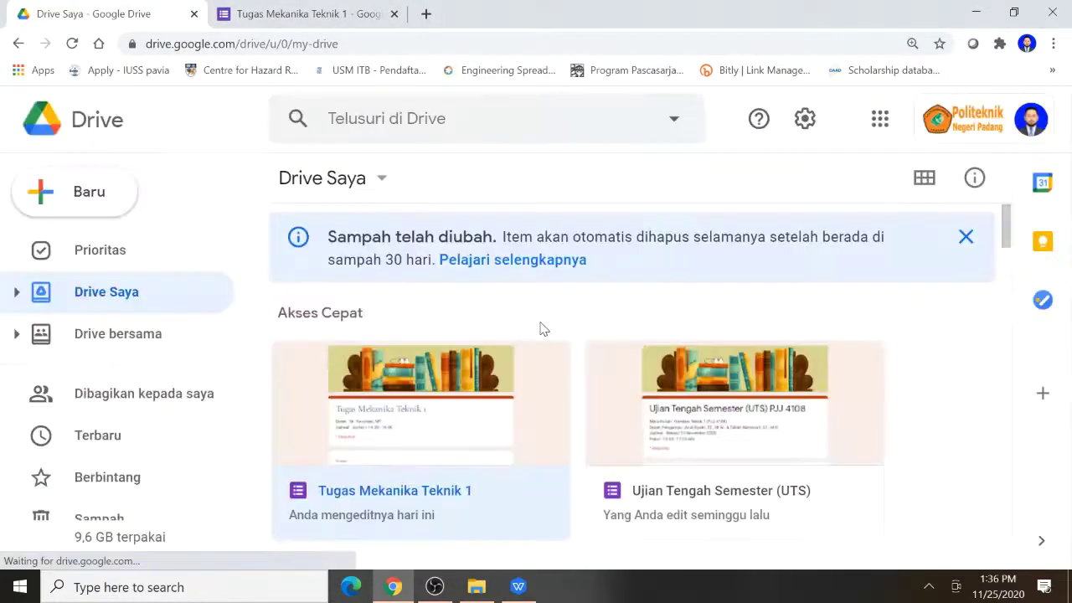
pyautogui.hotkey('ctrl', '-')
pyautogui.hotkey('ctrl', '-')
pyautogui.hotkey('ctrl', '-')
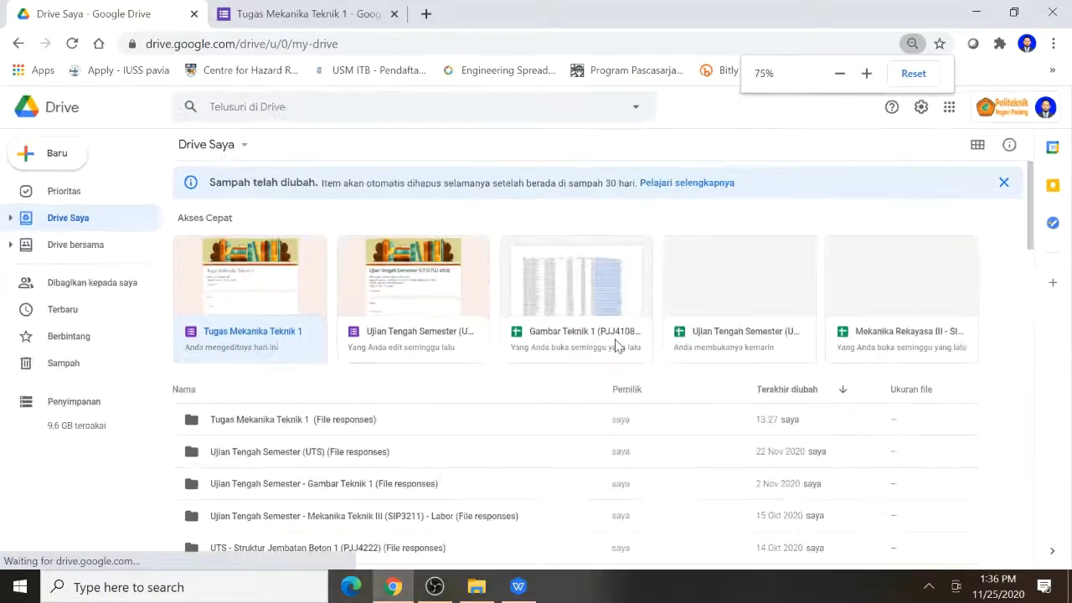
pyautogui.scroll(-5, 371, 351)
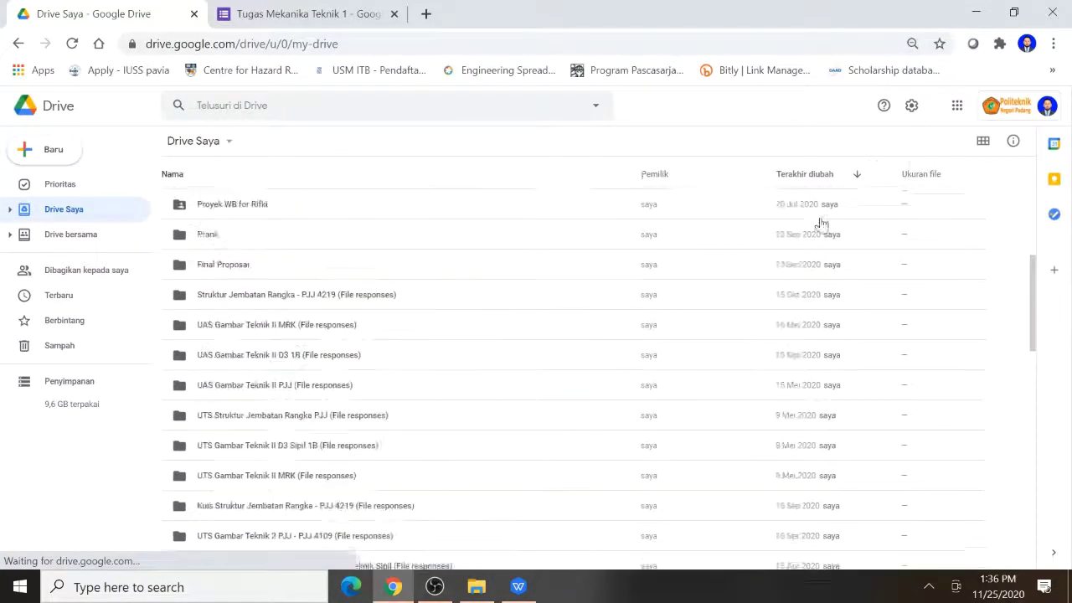
pyautogui.click(957, 106)
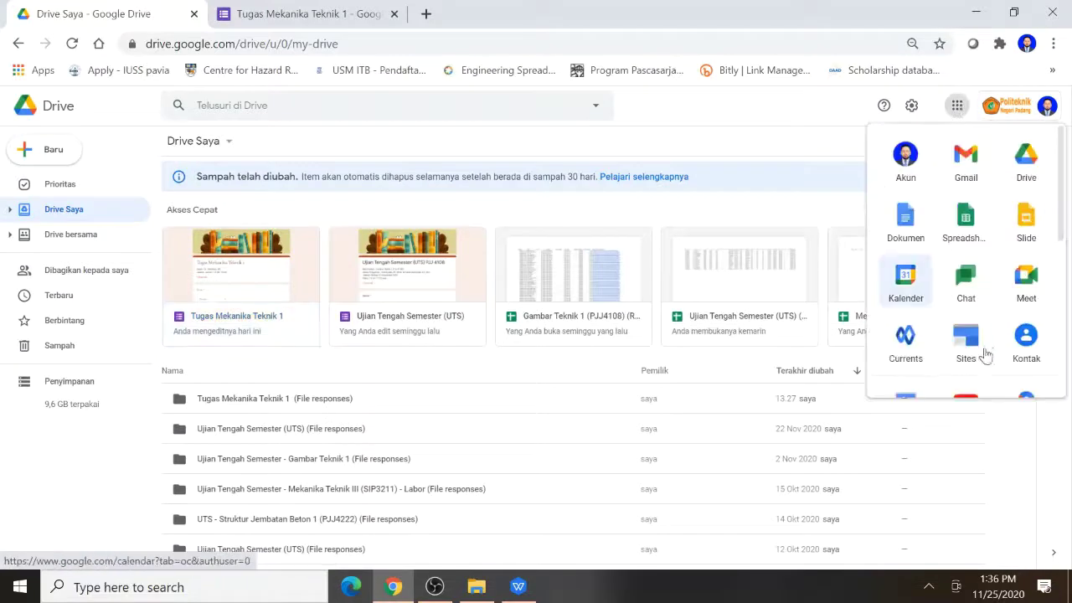
pyautogui.scroll(-5, 967, 335)
pyautogui.click(969, 278)
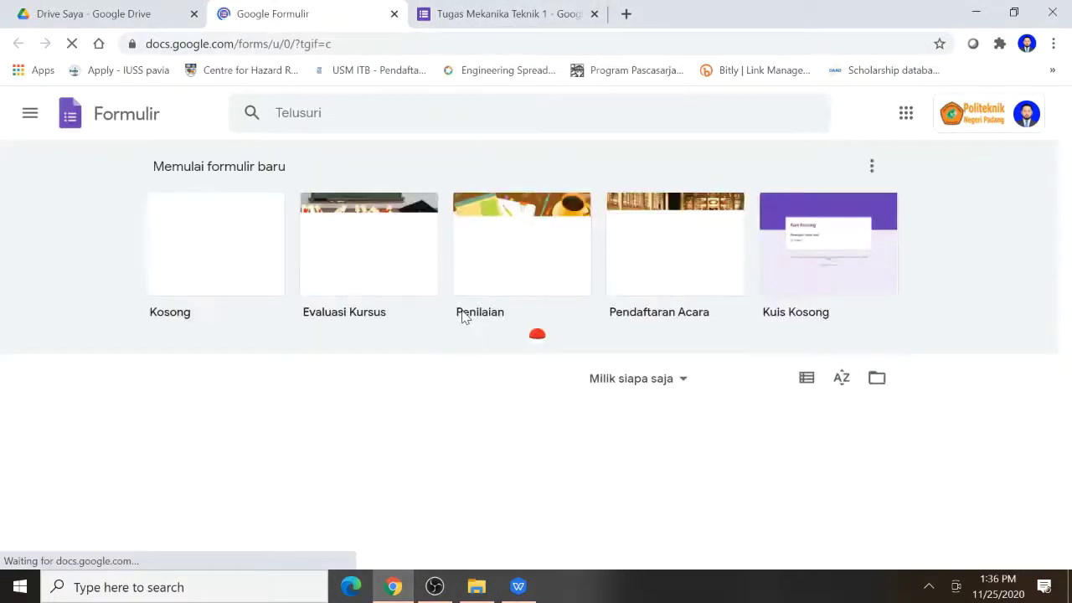
# Find the existing form "Gambar Teknik 1 (PJJ4108)" among the recent forms and open it
pyautogui.scroll(-3, 534, 436)
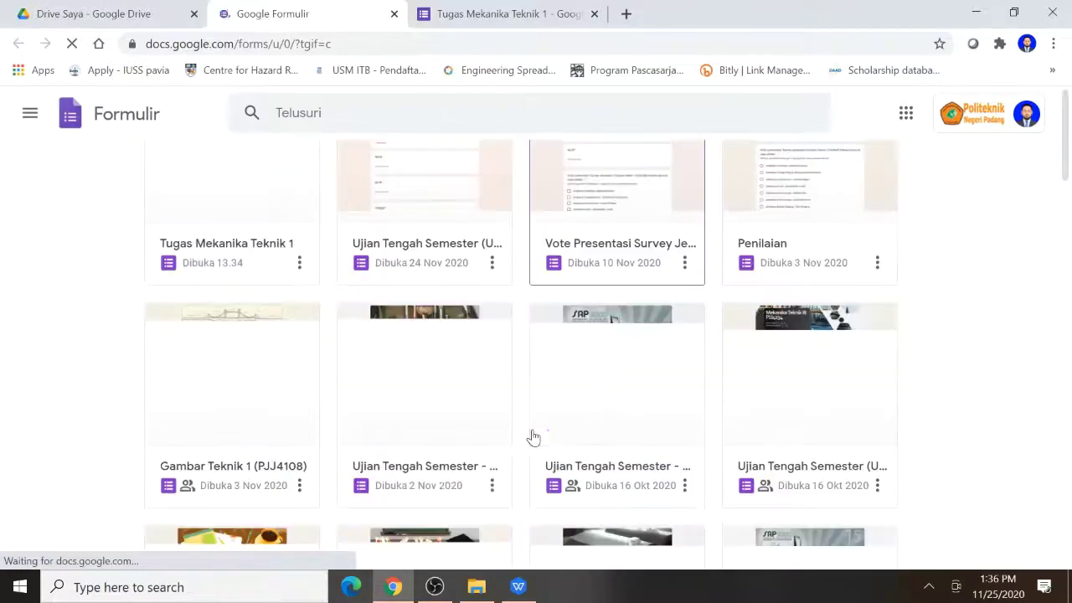
pyautogui.scroll(1, 559, 397)
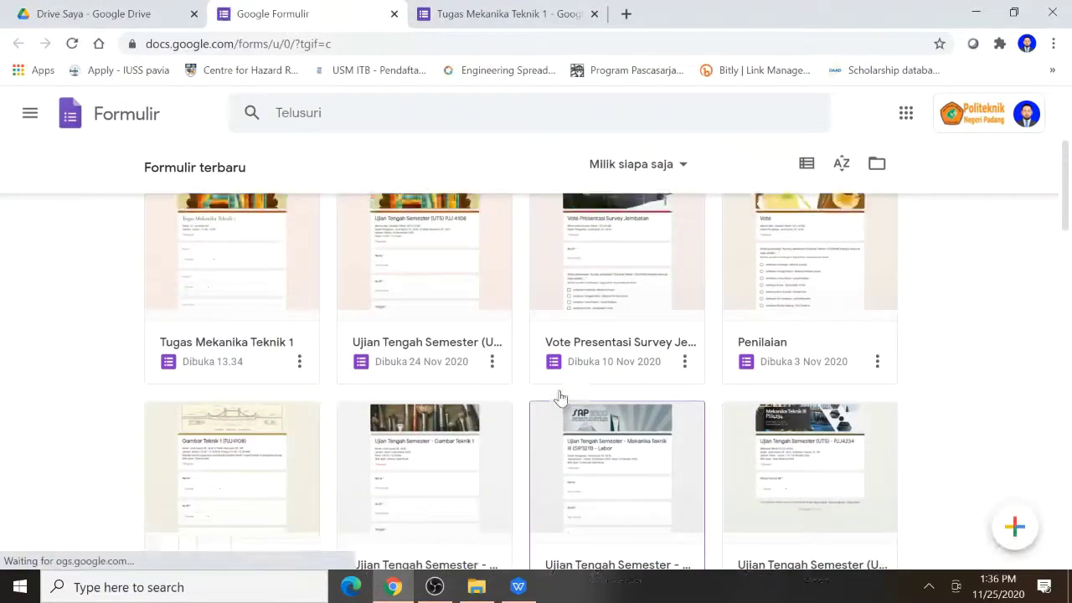
pyautogui.scroll(-2, 558, 396)
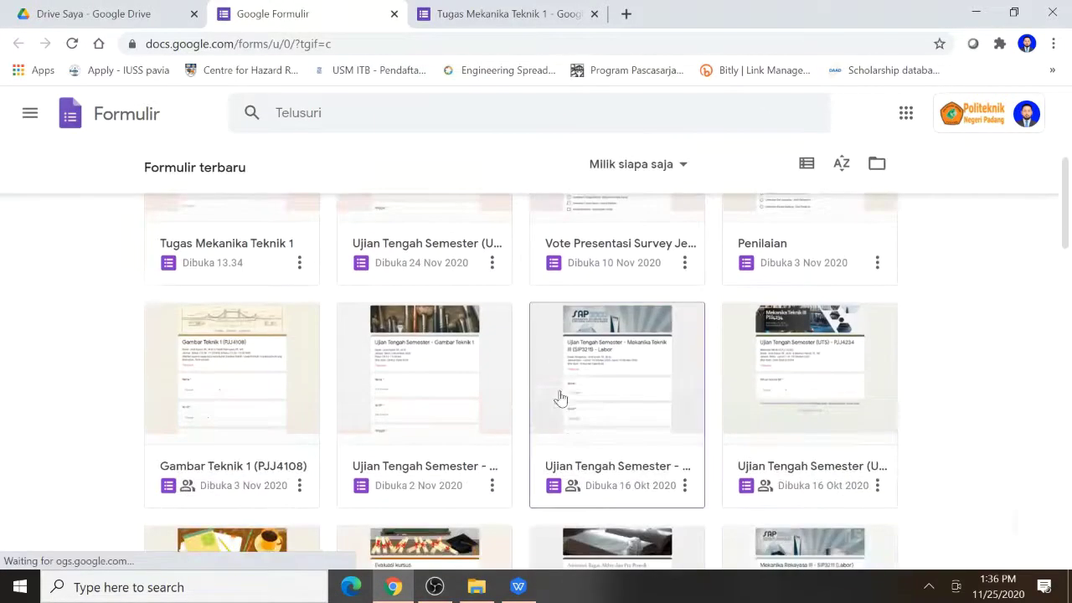
pyautogui.click(254, 382)
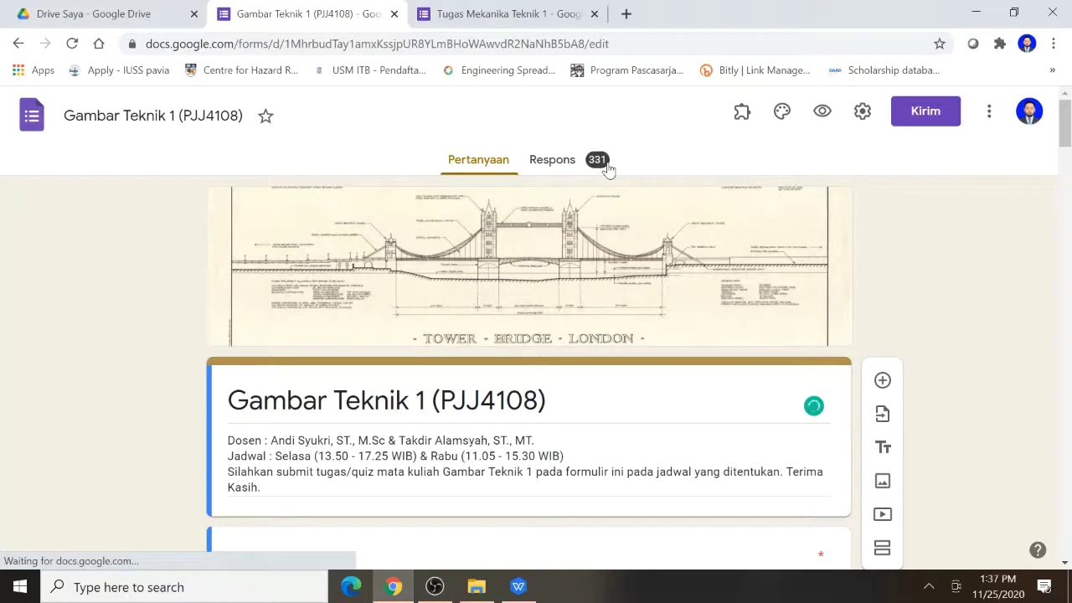
# Review the summary charts of the responses to the Gambar Teknik 1 form
pyautogui.click(564, 166)
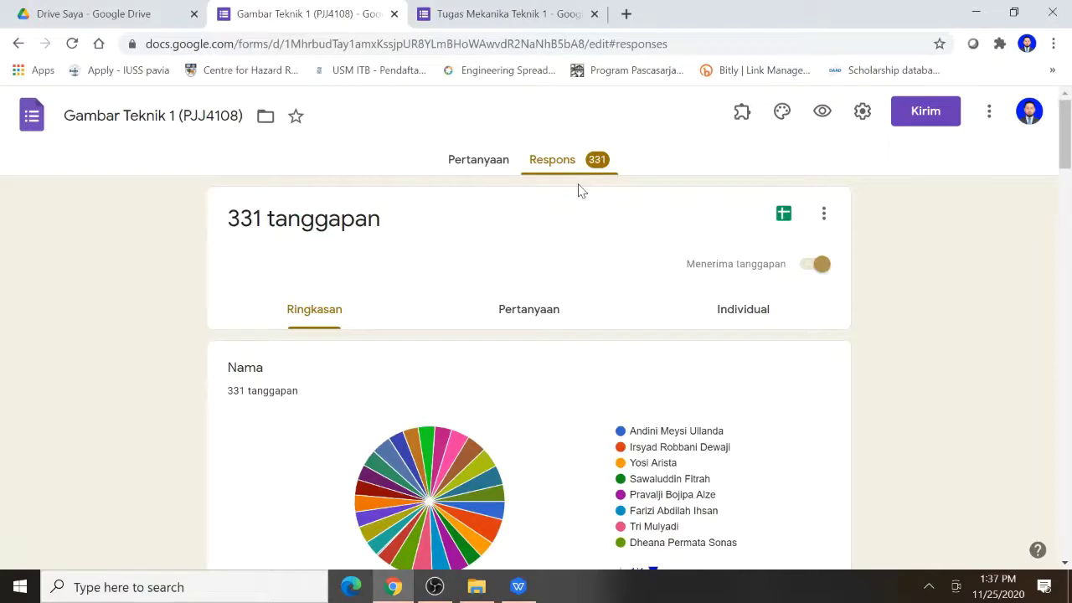
pyautogui.scroll(-4, 632, 328)
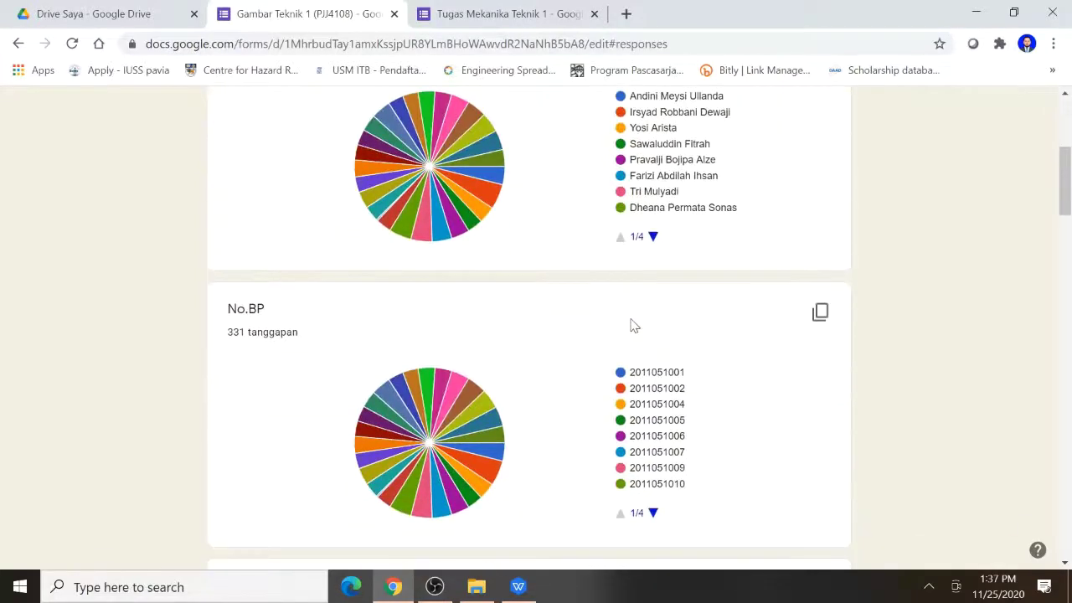
pyautogui.scroll(5, 631, 327)
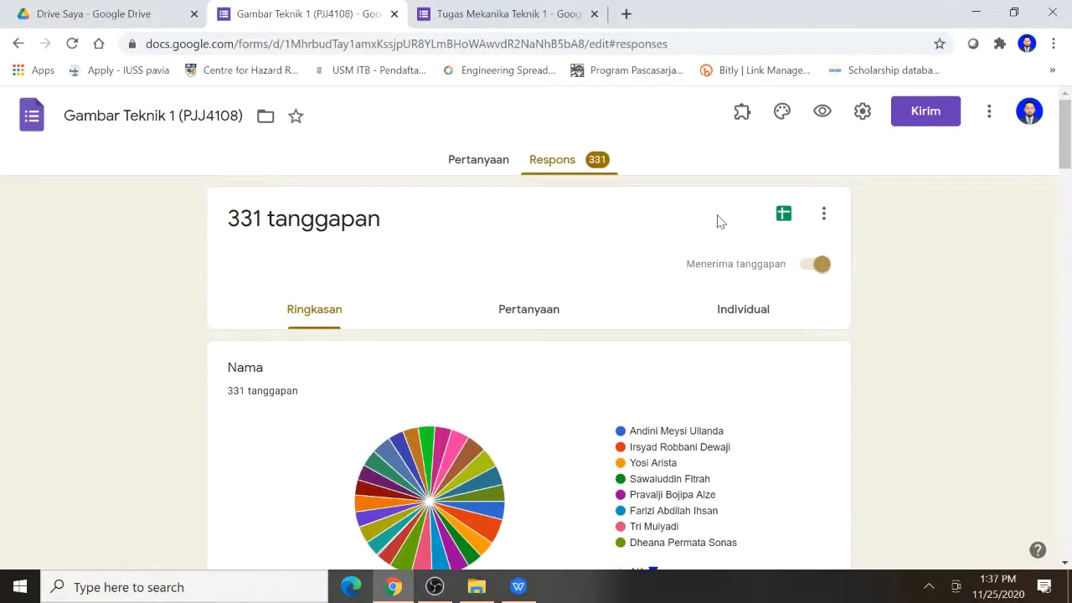
# Open the Gambar Teknik 1 form's linked response spreadsheet and look through the recorded submissions
pyautogui.click(783, 215)
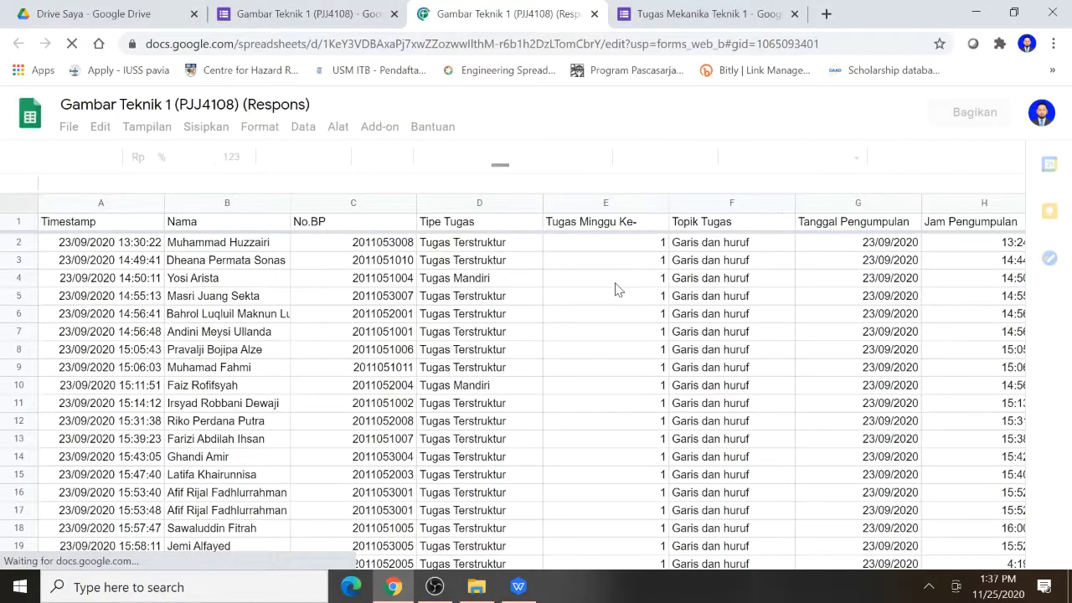
pyautogui.hotkey('ctrl', '-')
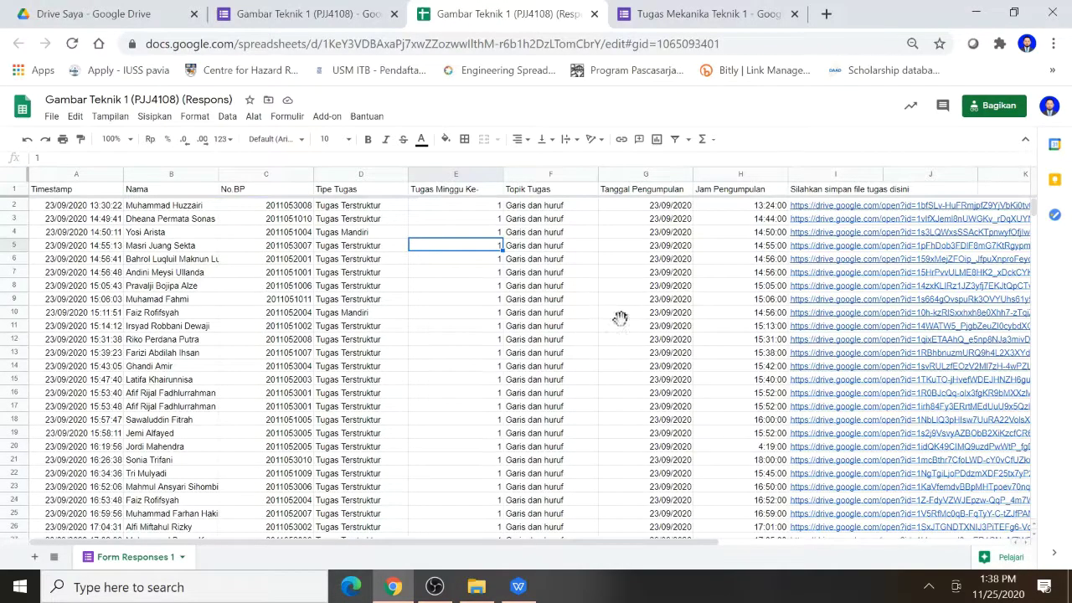
pyautogui.click(621, 325)
pyautogui.scroll(-20, 521, 311)
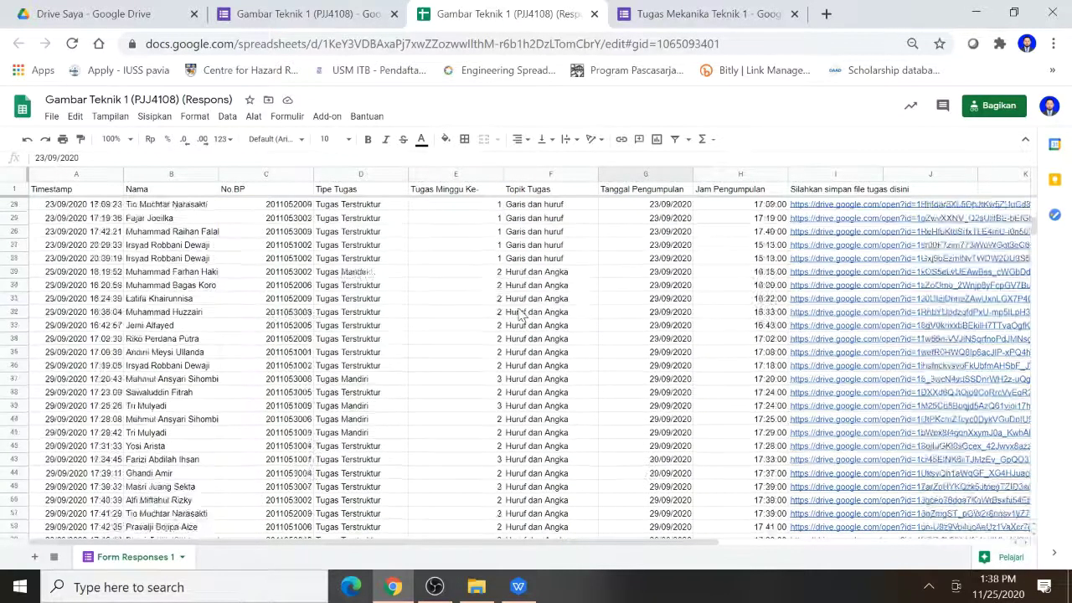
pyautogui.scroll(-20, 519, 317)
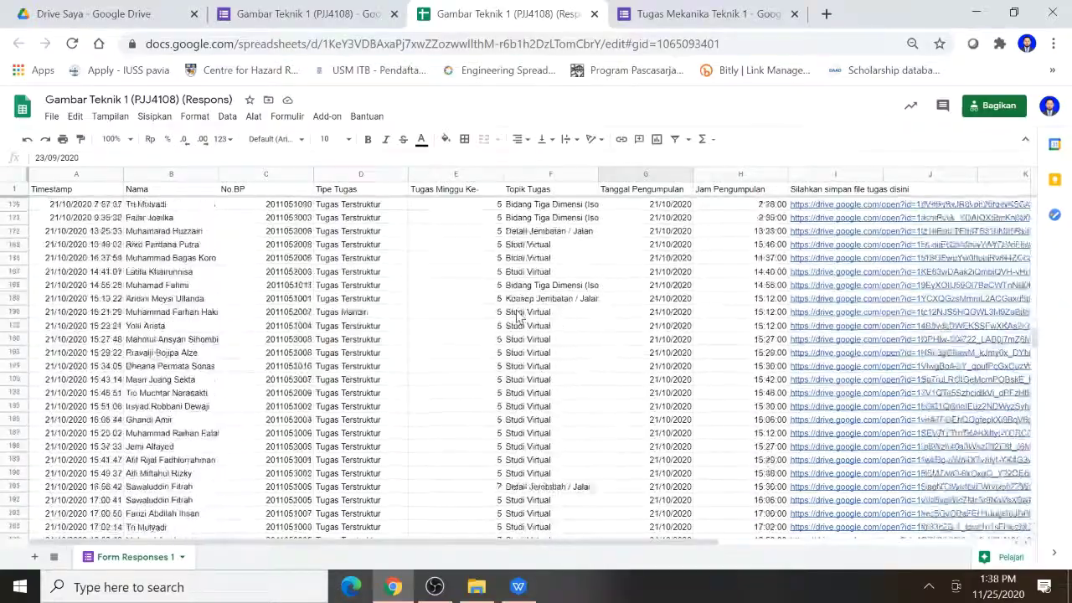
pyautogui.scroll(20, 517, 313)
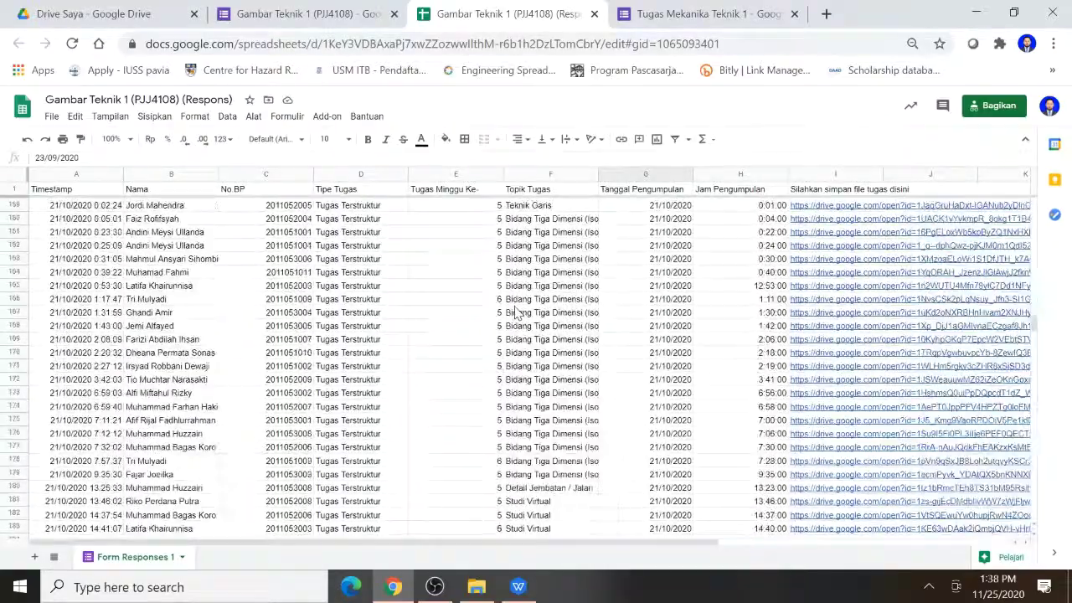
pyautogui.scroll(8, 519, 308)
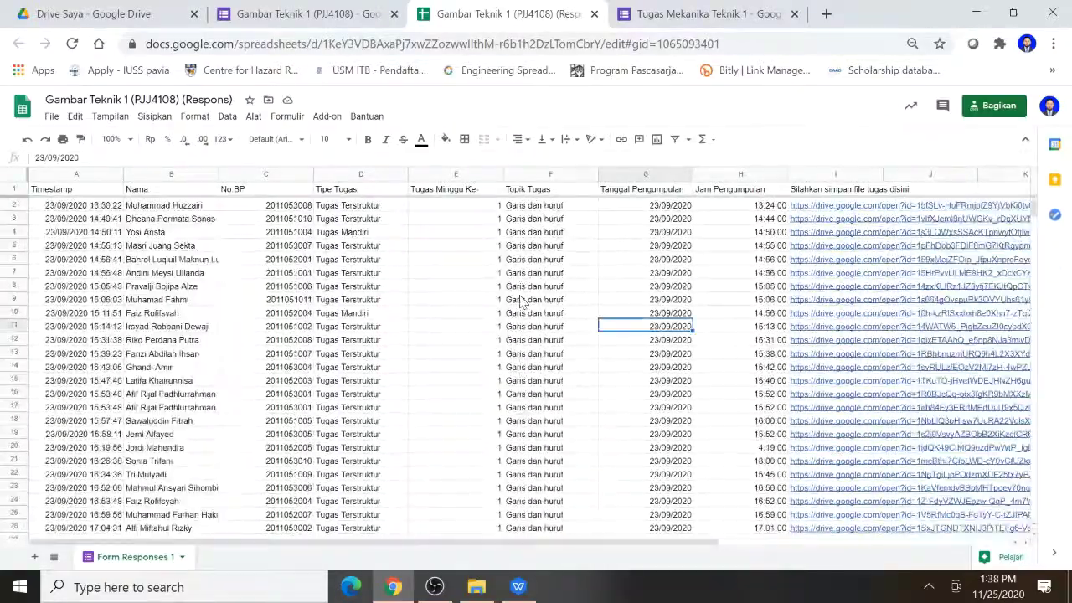
# Create a filter on the header row of the Gambar Teknik 1 response sheet
pyautogui.click(71, 191)
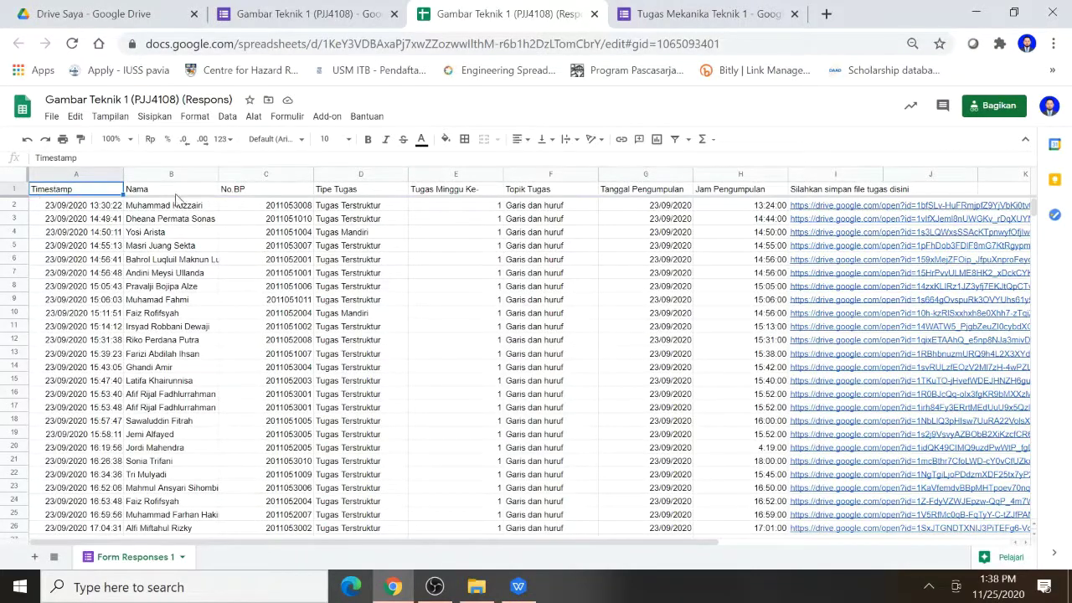
pyautogui.click(13, 188)
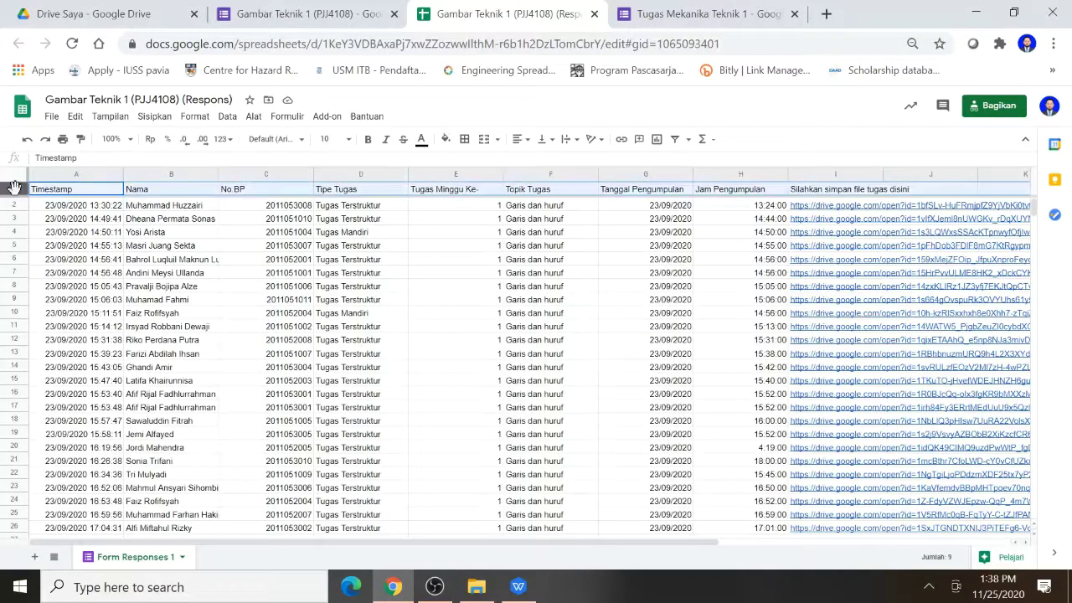
pyautogui.click(675, 140)
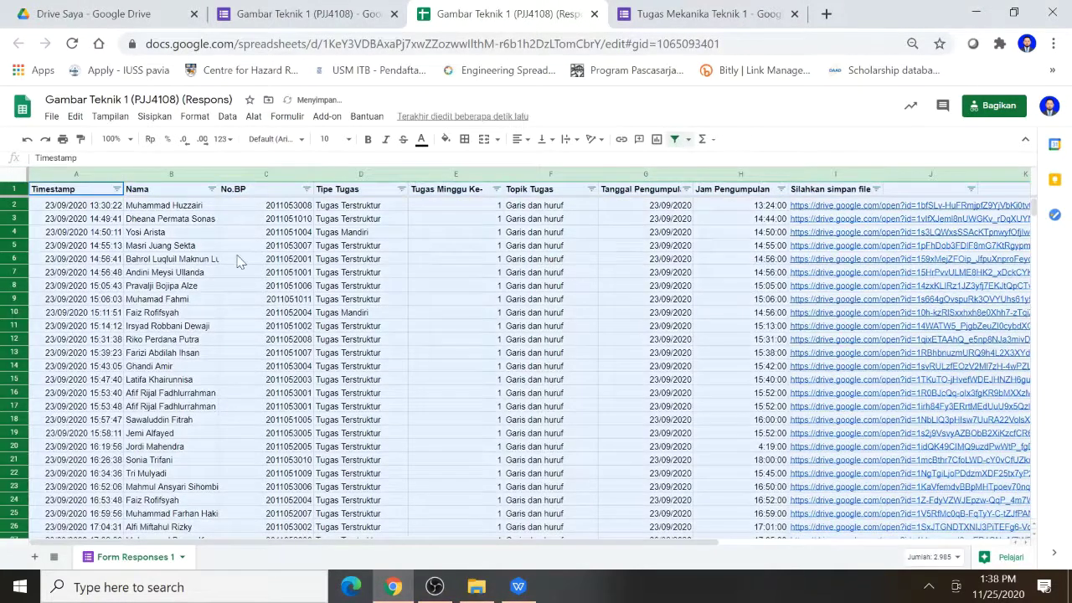
pyautogui.click(241, 260)
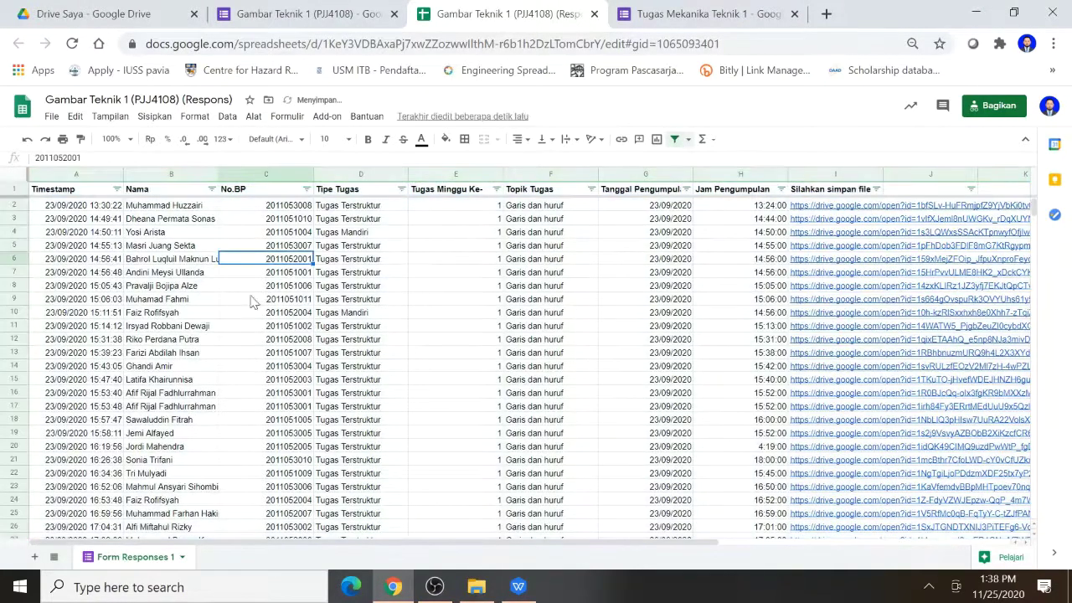
# Filter the Nama column to show only the submissions of the student listed in row 2
pyautogui.click(211, 189)
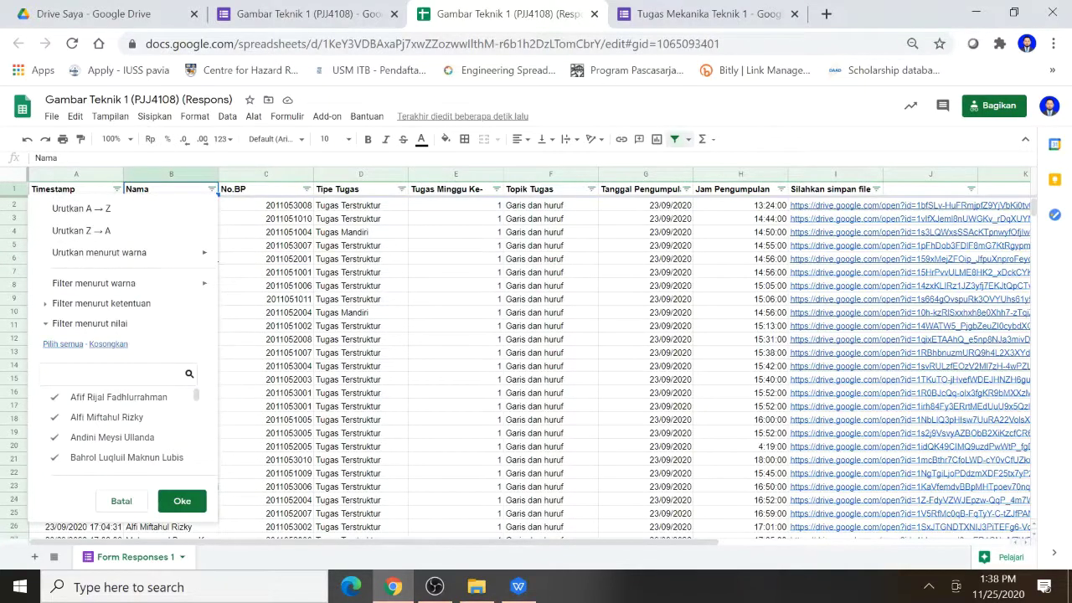
pyautogui.click(109, 349)
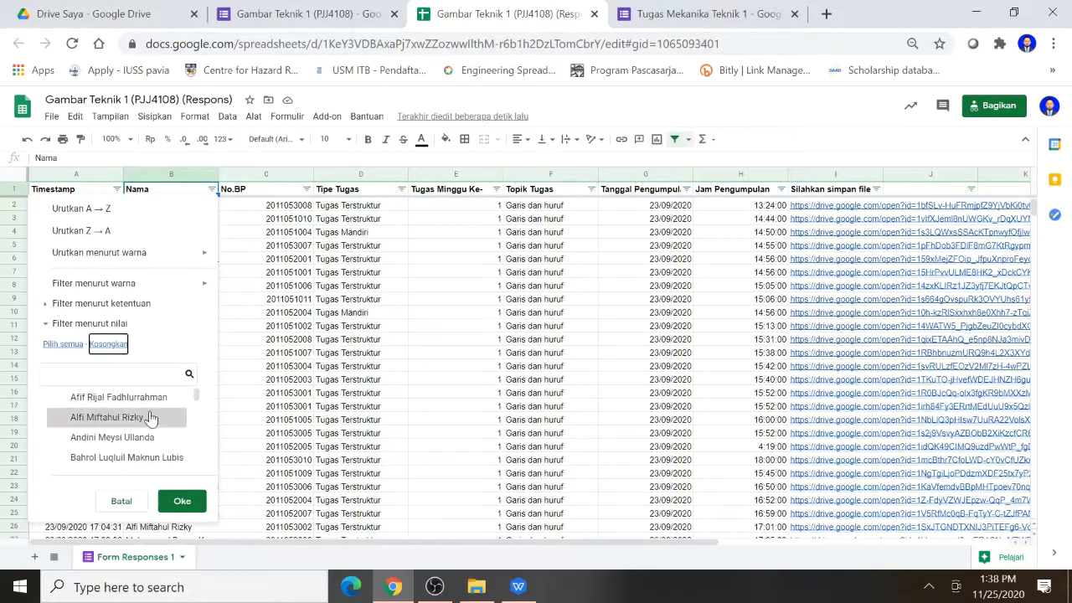
pyautogui.scroll(-4, 148, 410)
pyautogui.scroll(-2, 148, 405)
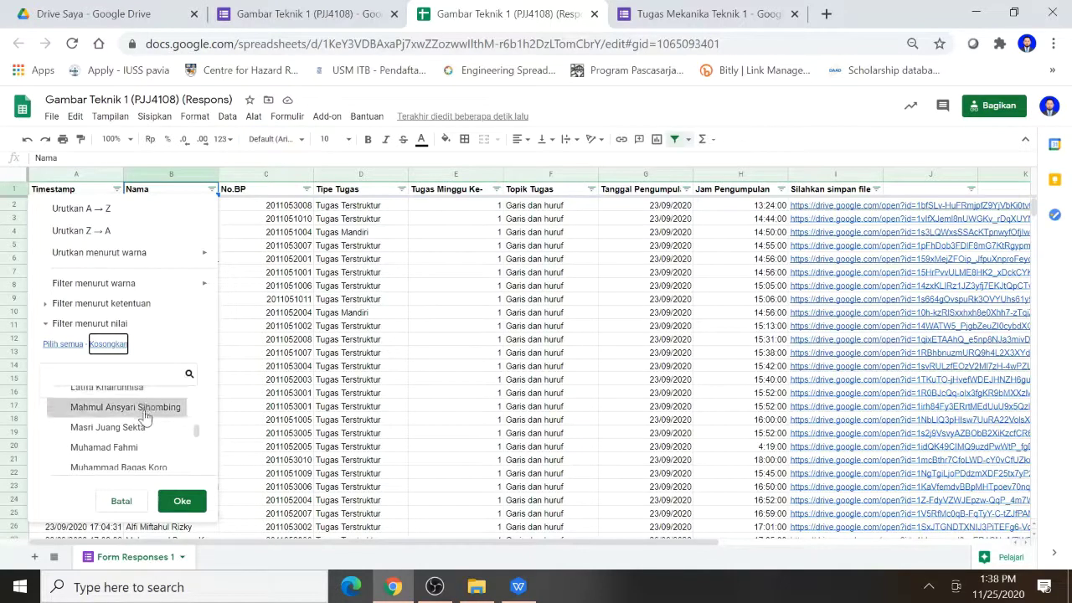
pyautogui.scroll(-2, 144, 453)
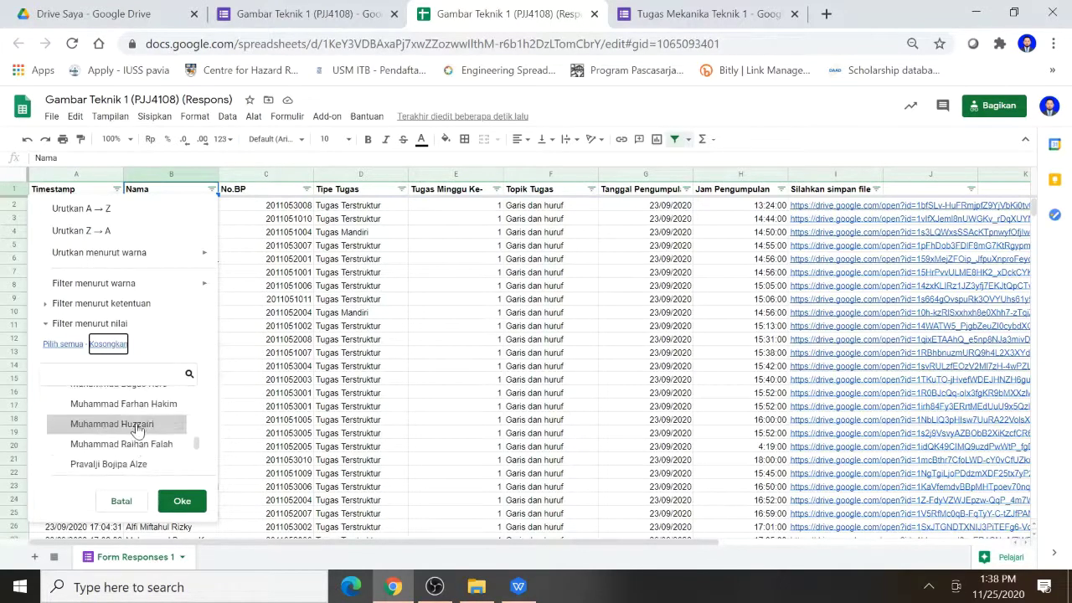
pyautogui.click(126, 423)
pyautogui.click(182, 501)
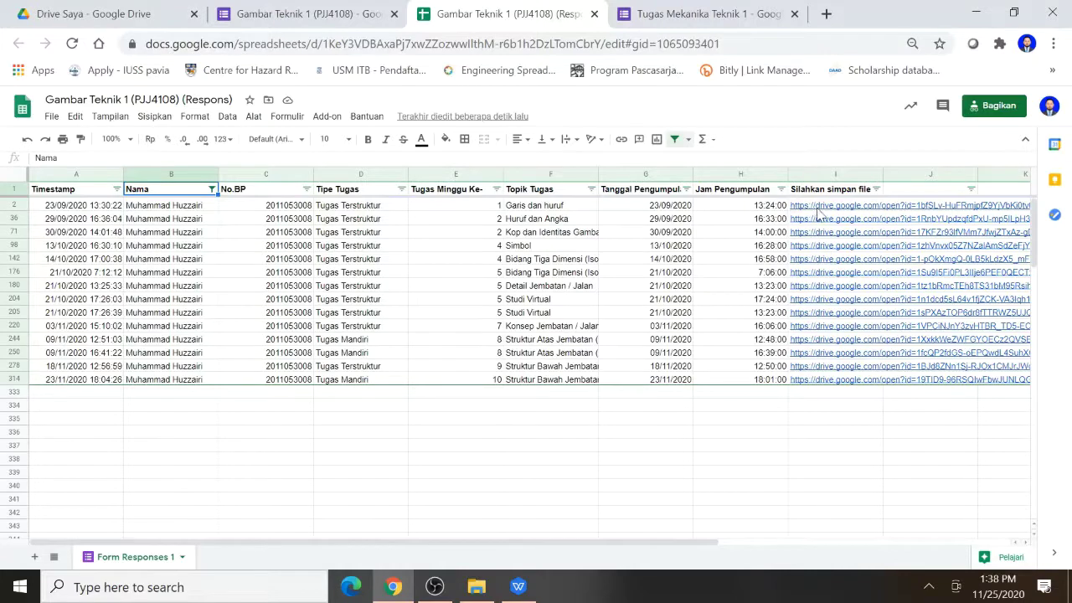
# Open the PDF linked in the student's first filtered submission, topic Garis dan huruf, and look over its page
pyautogui.moveTo(817, 212)
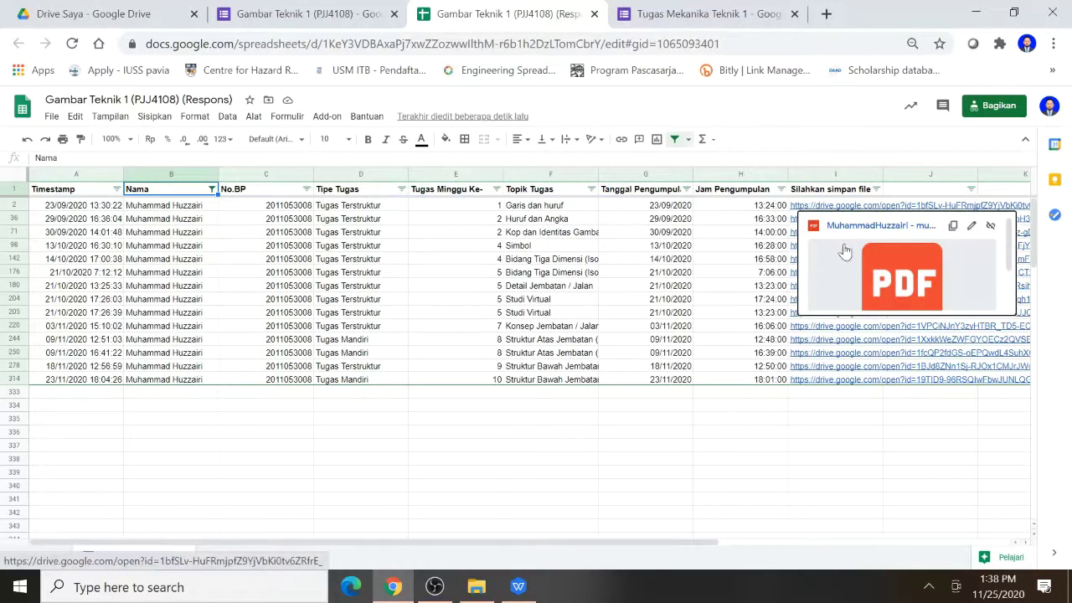
pyautogui.click(851, 227)
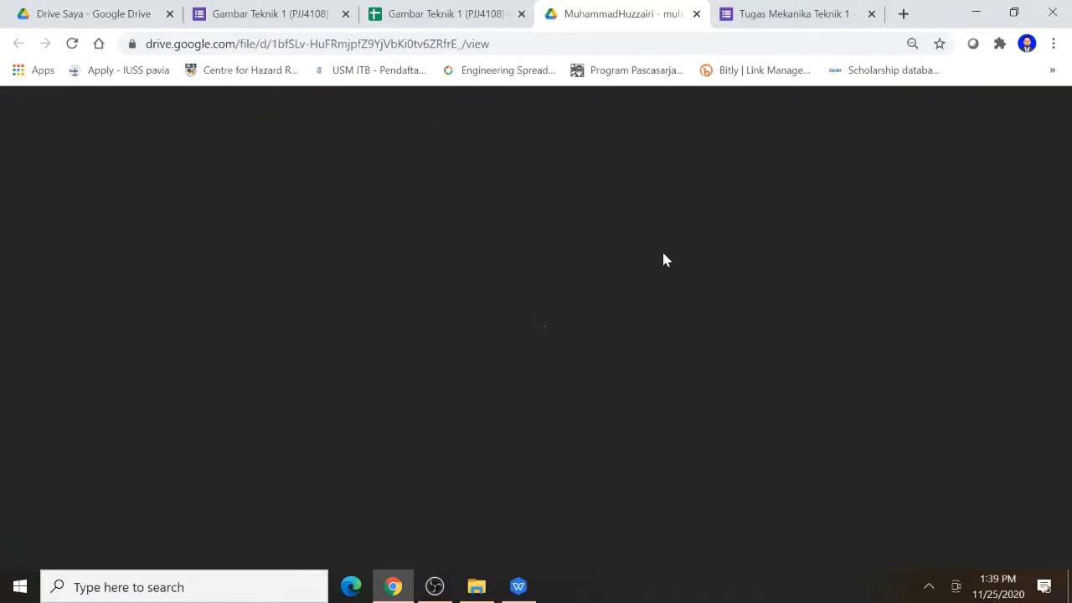
pyautogui.scroll(-4, 536, 328)
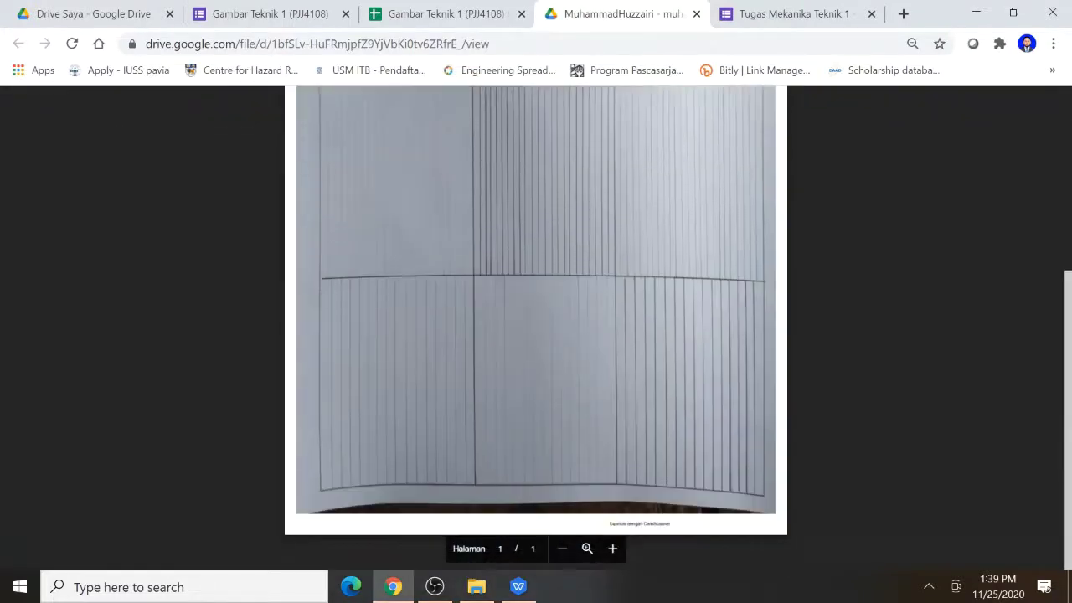
pyautogui.scroll(4, 536, 327)
pyautogui.scroll(-2, 536, 328)
pyautogui.scroll(1, 536, 327)
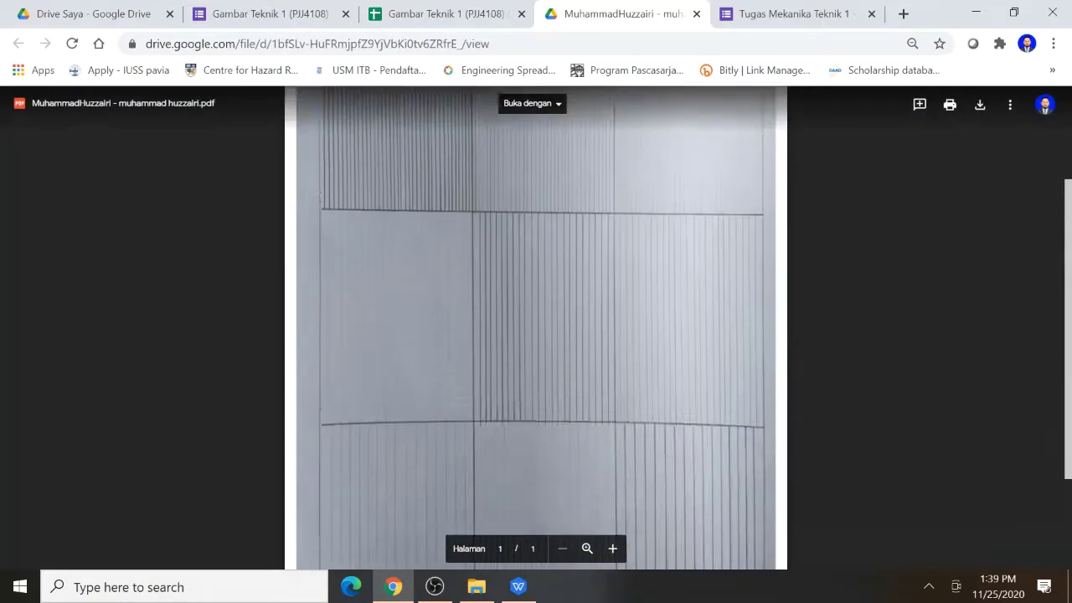
# Enlarge the PDF view to 110% and examine the line exercise drawing
pyautogui.hotkey('ctrl', '+')
pyautogui.hotkey('ctrl', '+')
pyautogui.hotkey('ctrl', '+')
pyautogui.hotkey('ctrl', '+')
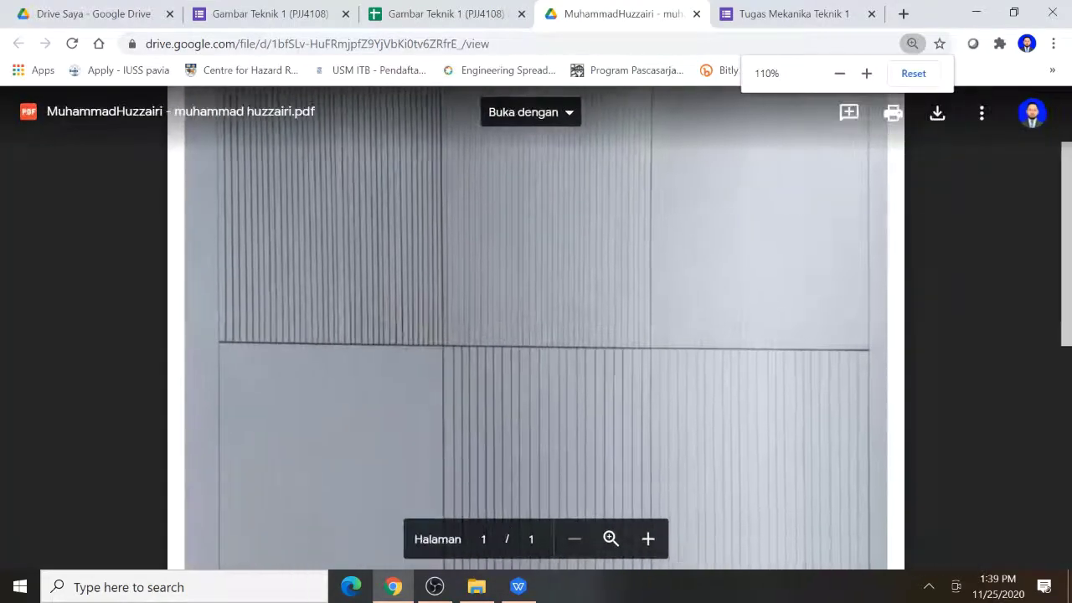
pyautogui.scroll(-3, 817, 322)
pyautogui.scroll(4, 995, 282)
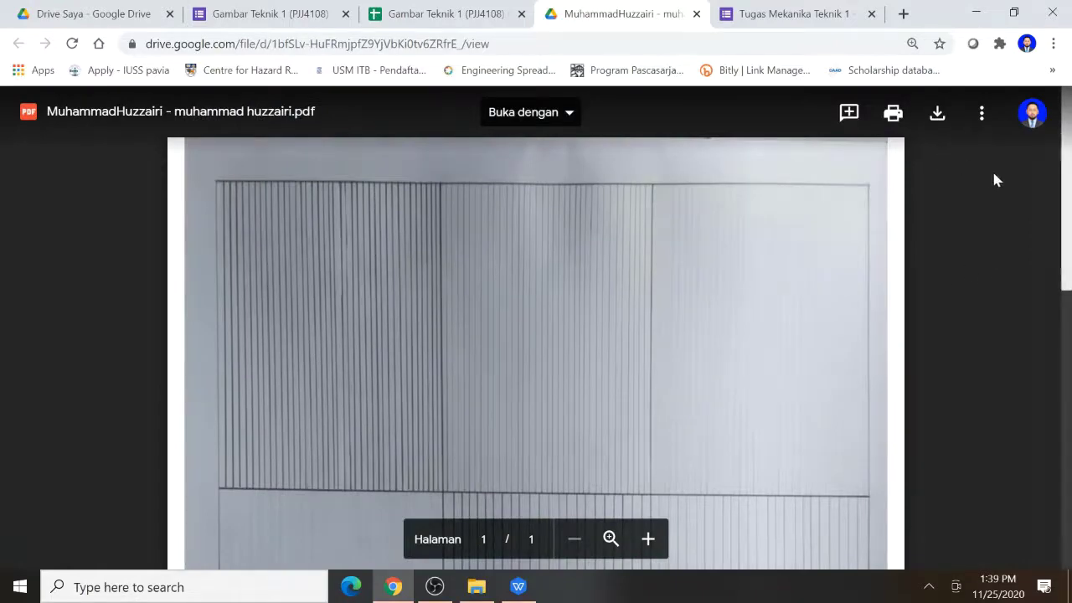
# Close the student's PDF and reset the Nama column filter to include all students' submissions
pyautogui.click(696, 14)
pyautogui.click(757, 442)
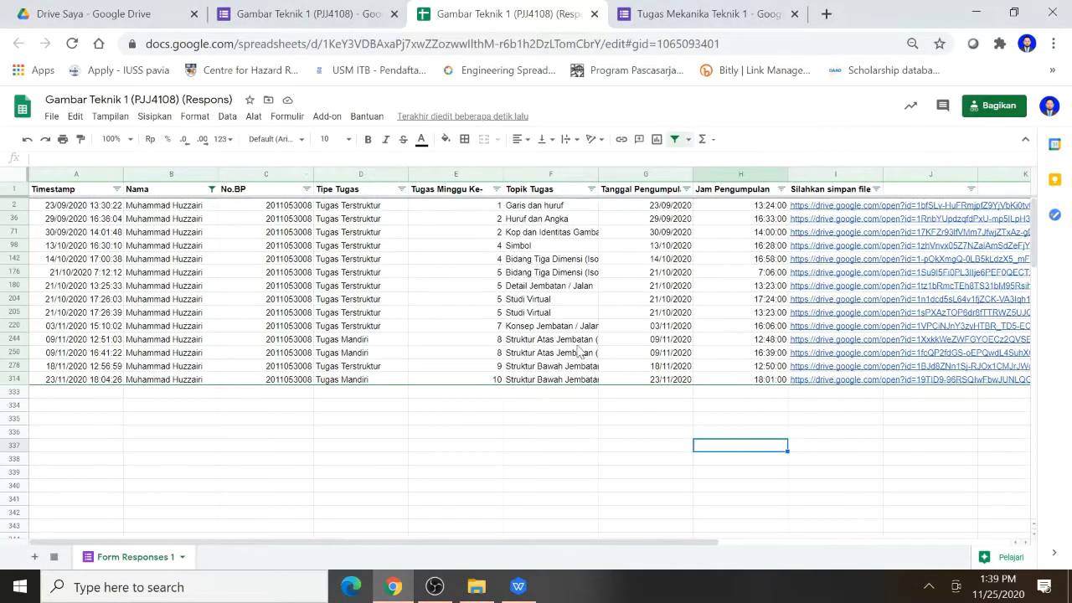
pyautogui.click(212, 189)
pyautogui.click(63, 343)
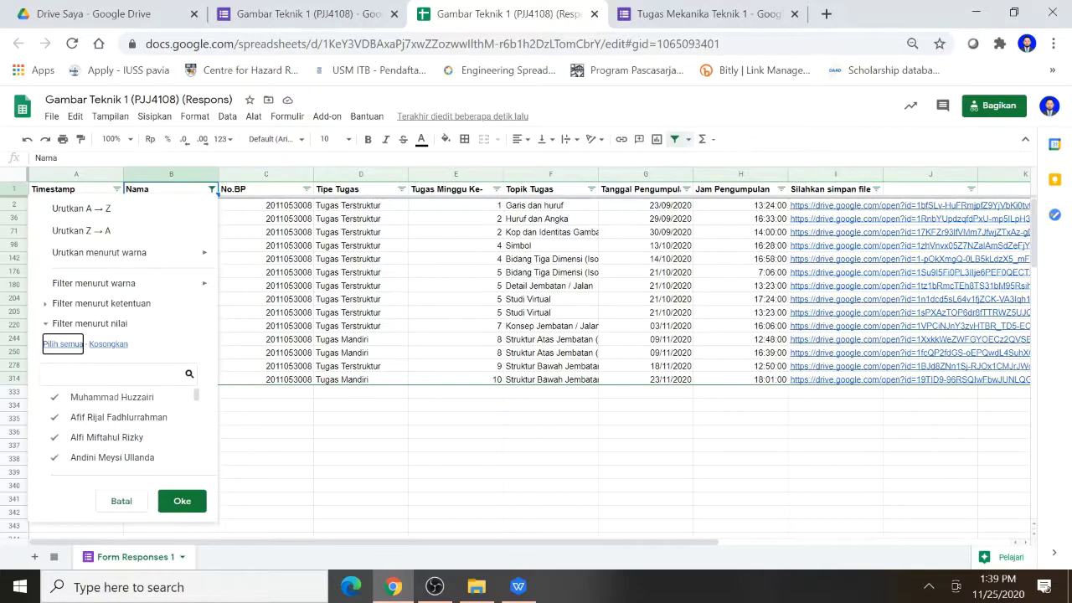
pyautogui.click(181, 501)
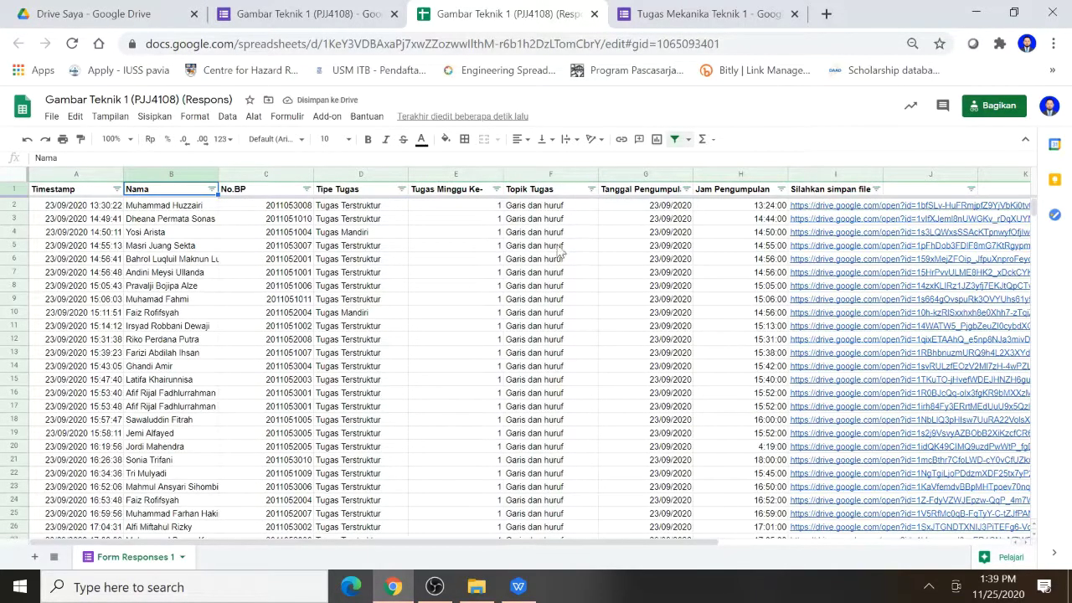
# Look through the topics available in the Topik Tugas column filter and leave the filter unchanged
pyautogui.click(591, 188)
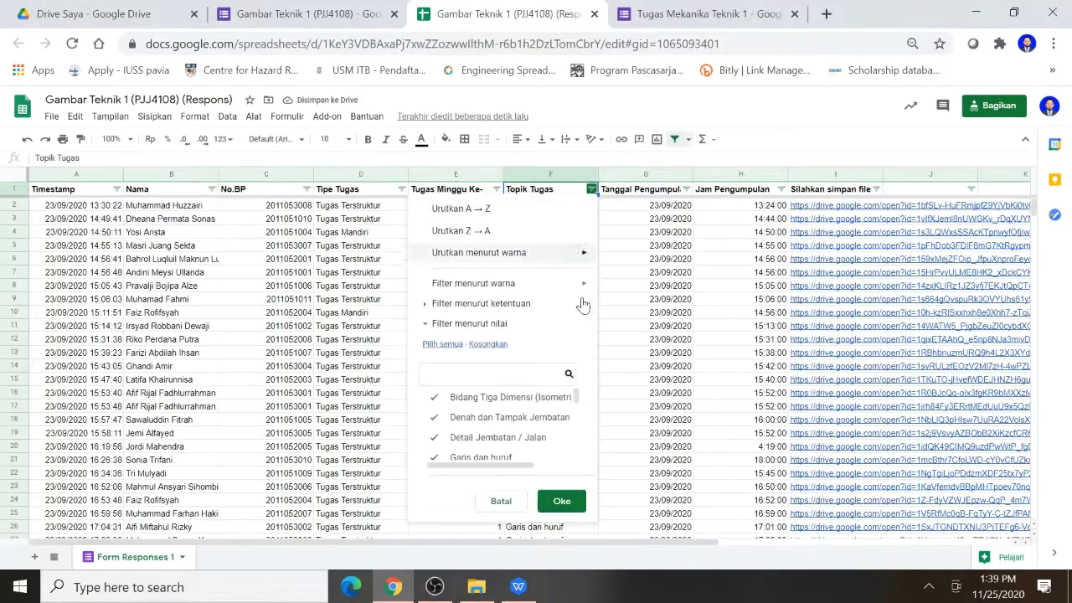
pyautogui.scroll(-5, 516, 423)
pyautogui.scroll(-2, 518, 427)
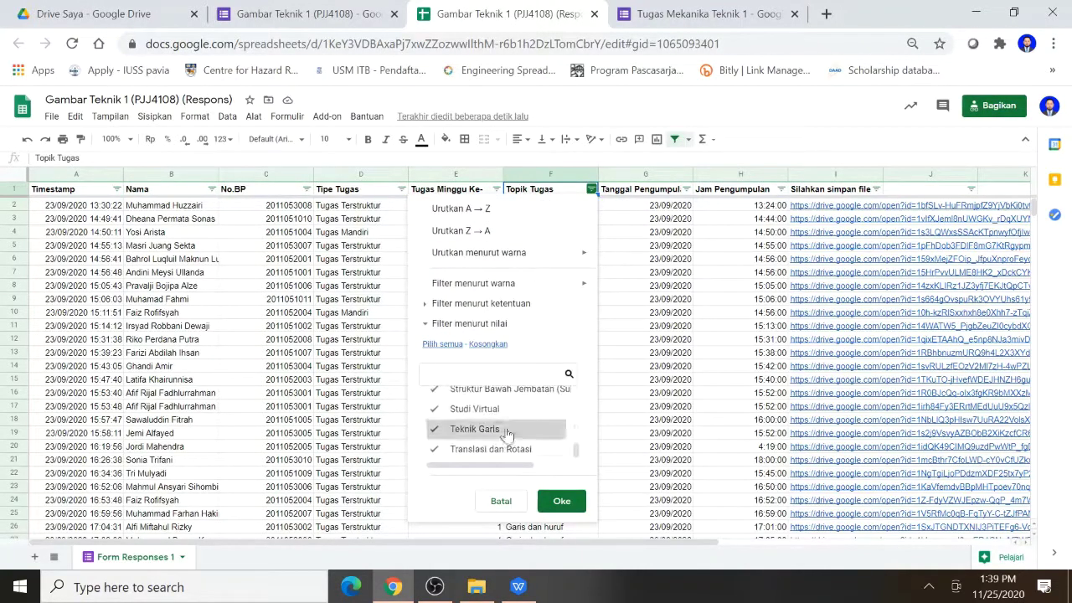
pyautogui.scroll(5, 490, 455)
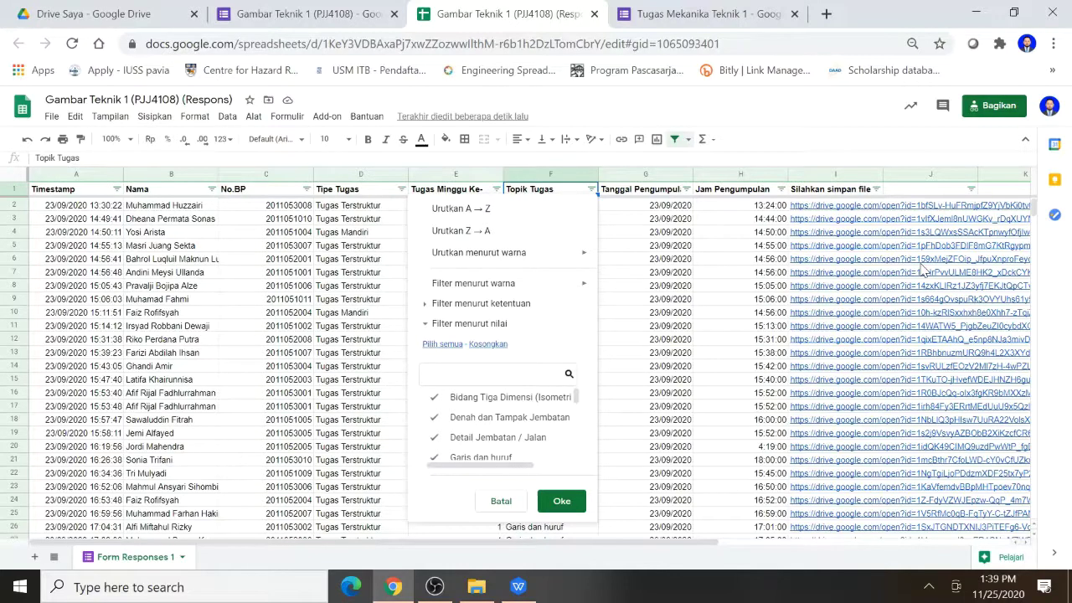
pyautogui.click(825, 106)
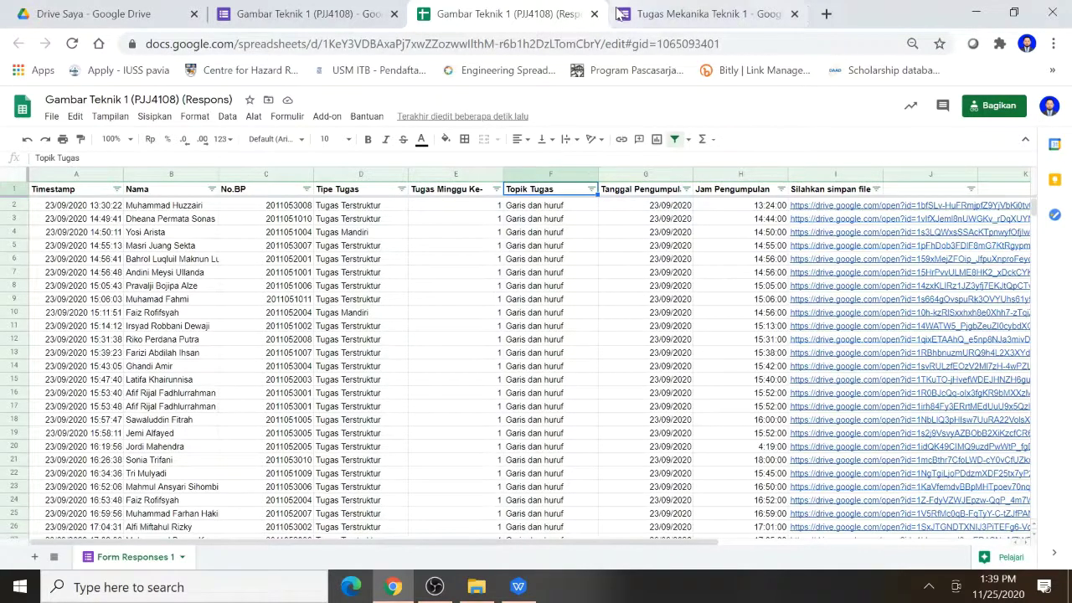
# Close the Gambar Teknik 1 response sheet and its form, returning to the Tugas Mekanika Teknik 1 form's responses
pyautogui.click(594, 14)
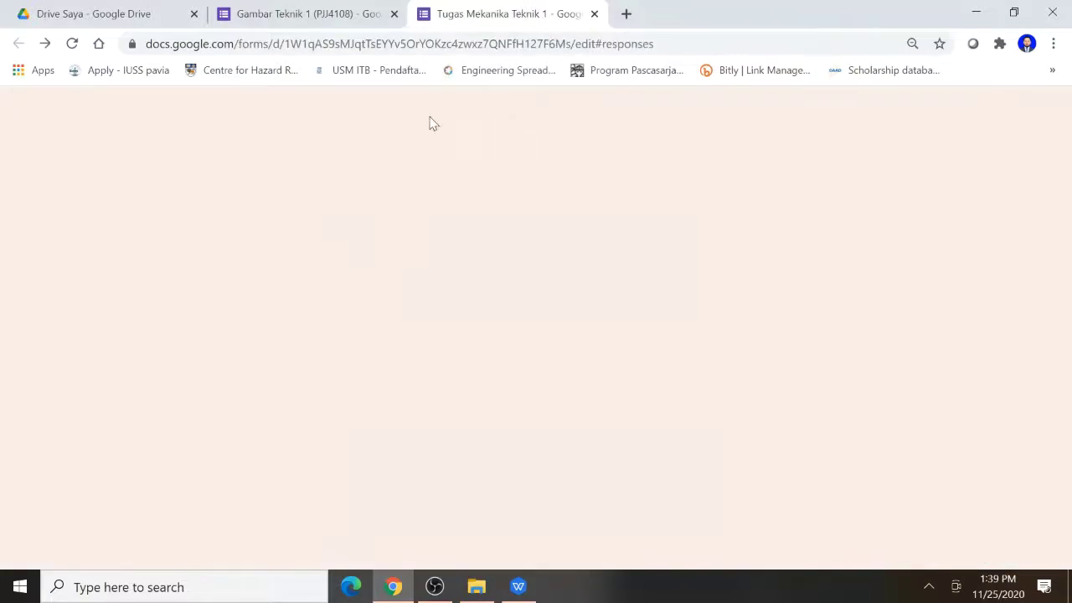
pyautogui.click(394, 14)
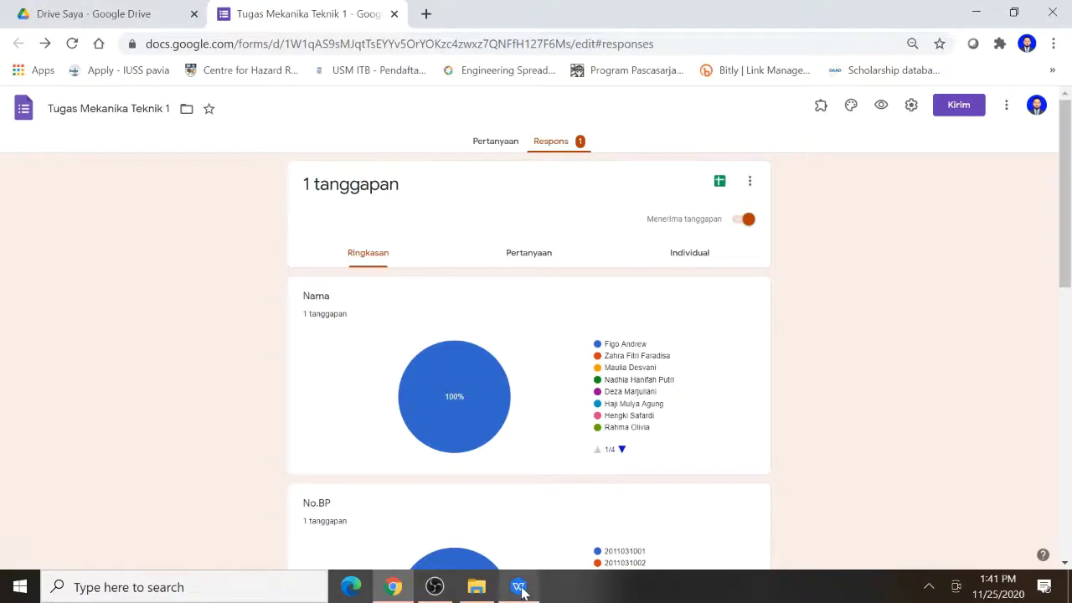
pyautogui.moveTo(522, 590)
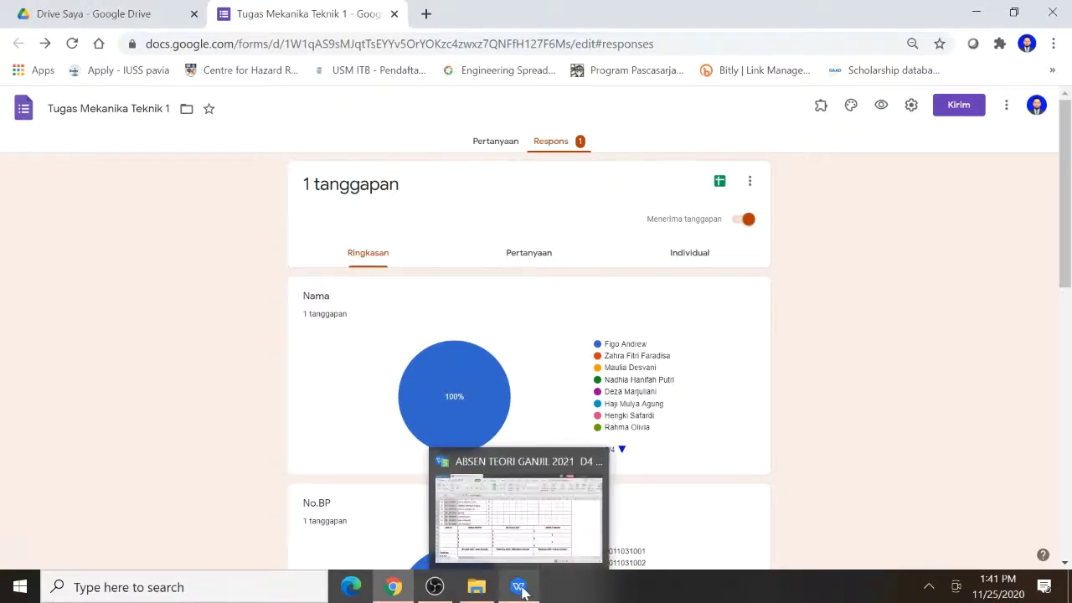
pyautogui.click(434, 587)
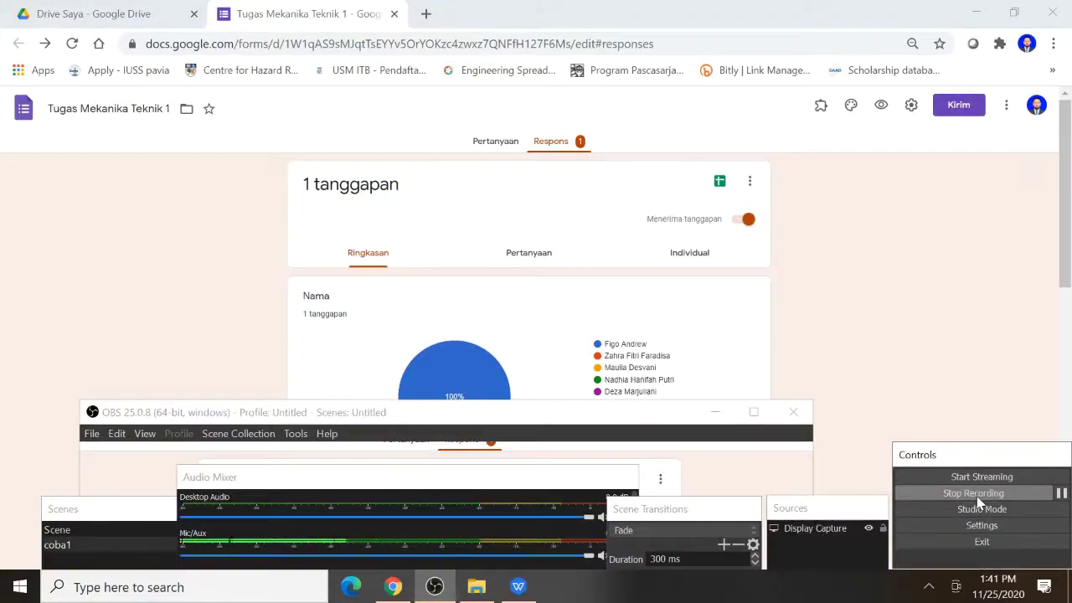
pyautogui.click(911, 496)
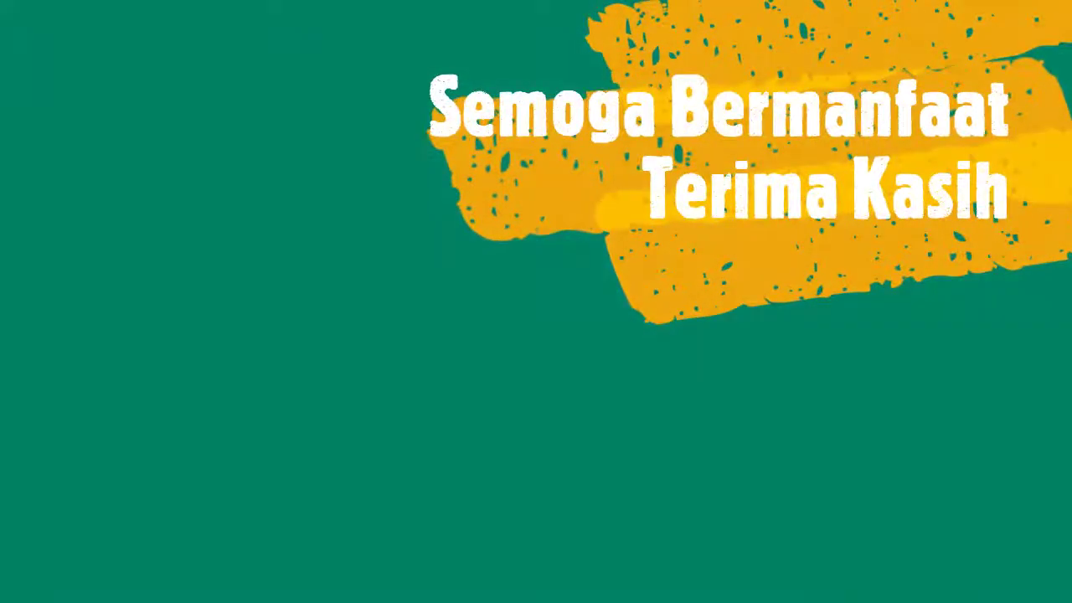